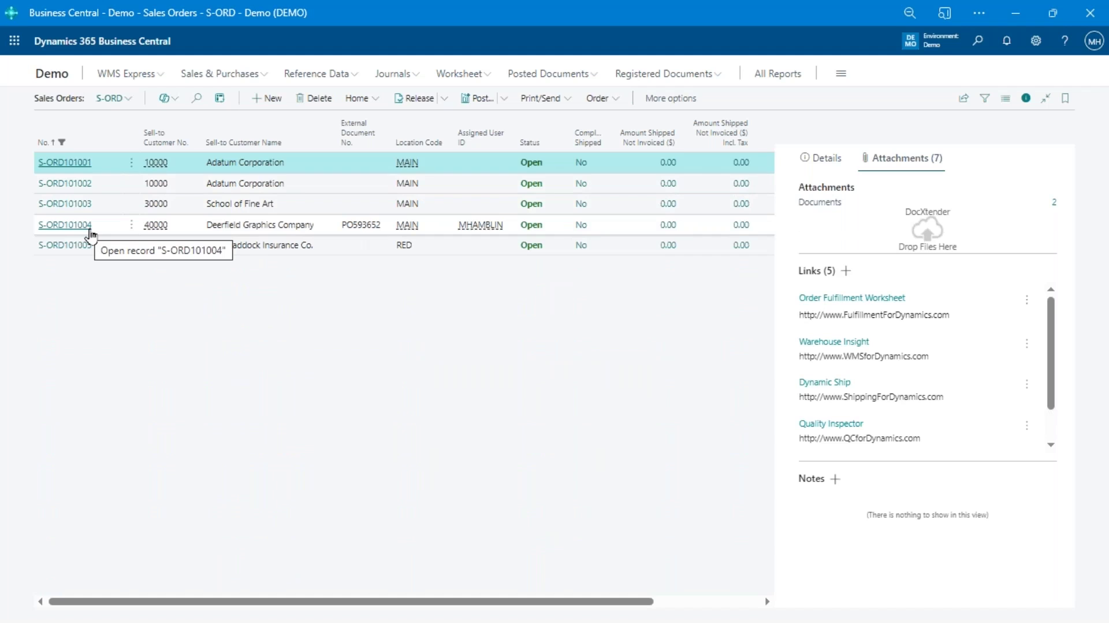
- Open the sales order for Deerfield Graphics Company from the sales orders list
click(91, 233)
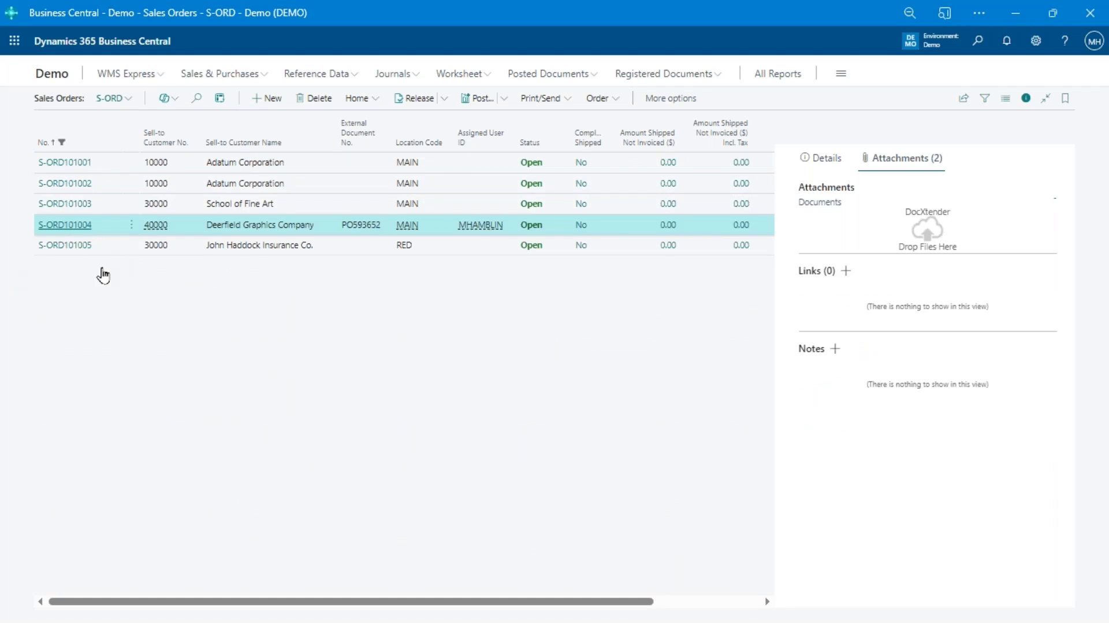
click(86, 225)
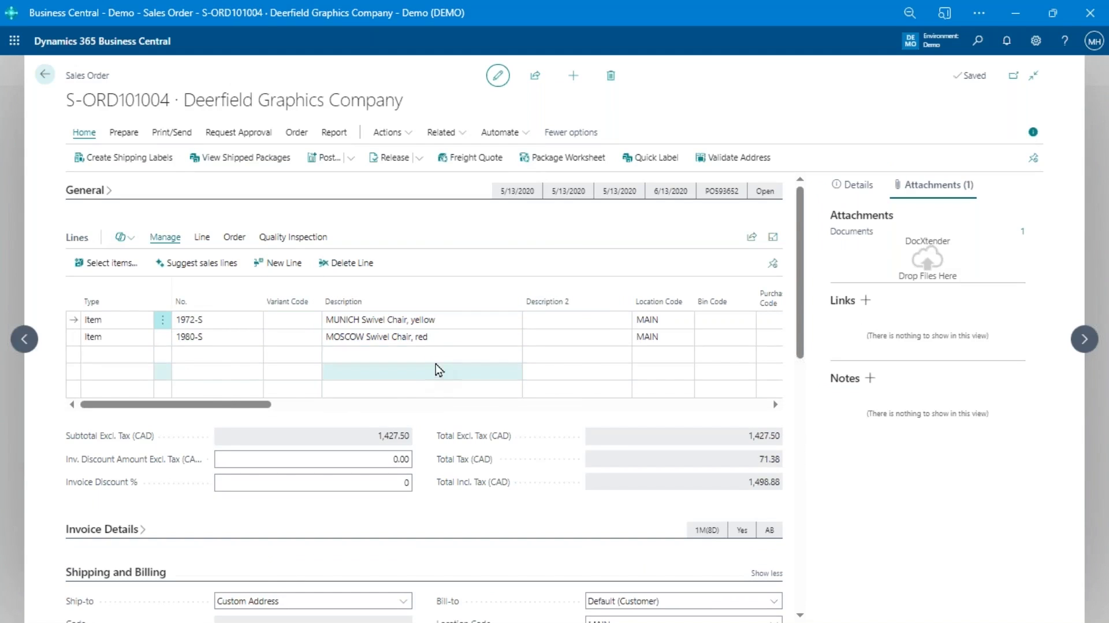
- Examine the order's Shipping and Billing section, including the ship-to address, postal code, contact and shipment method fields
scroll(443, 355, down, 4)
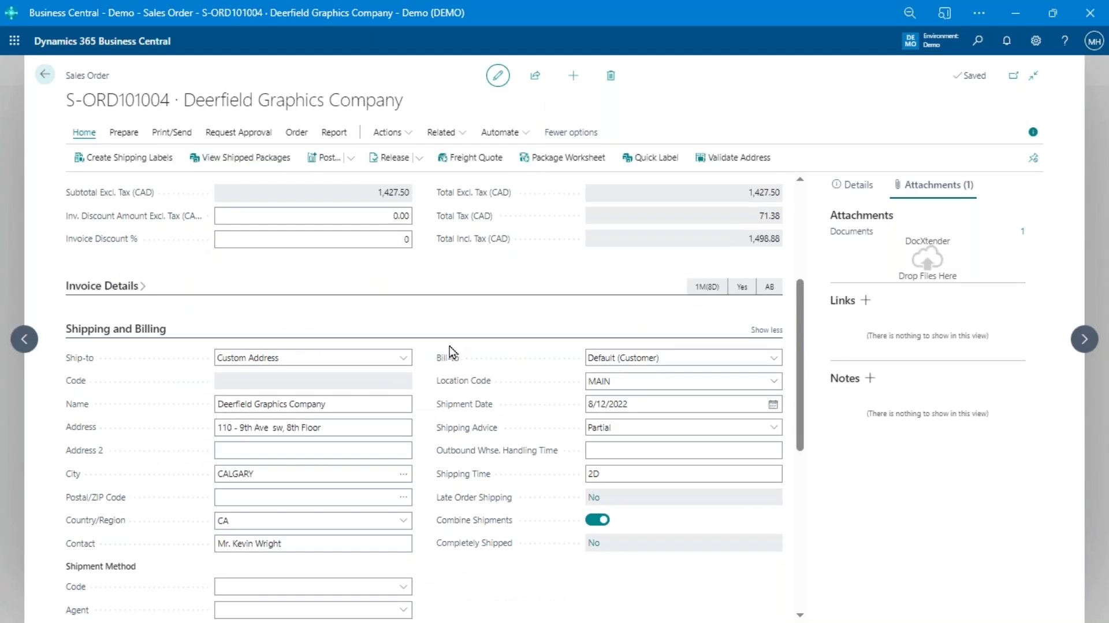
scroll(510, 430, down, 3)
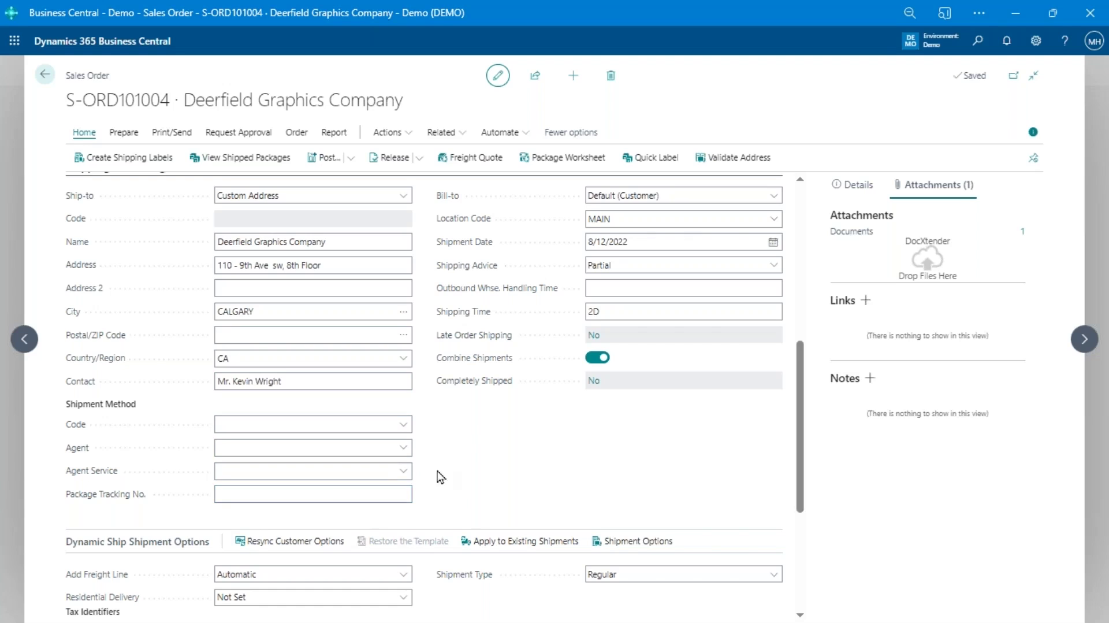
scroll(489, 463, up, 7)
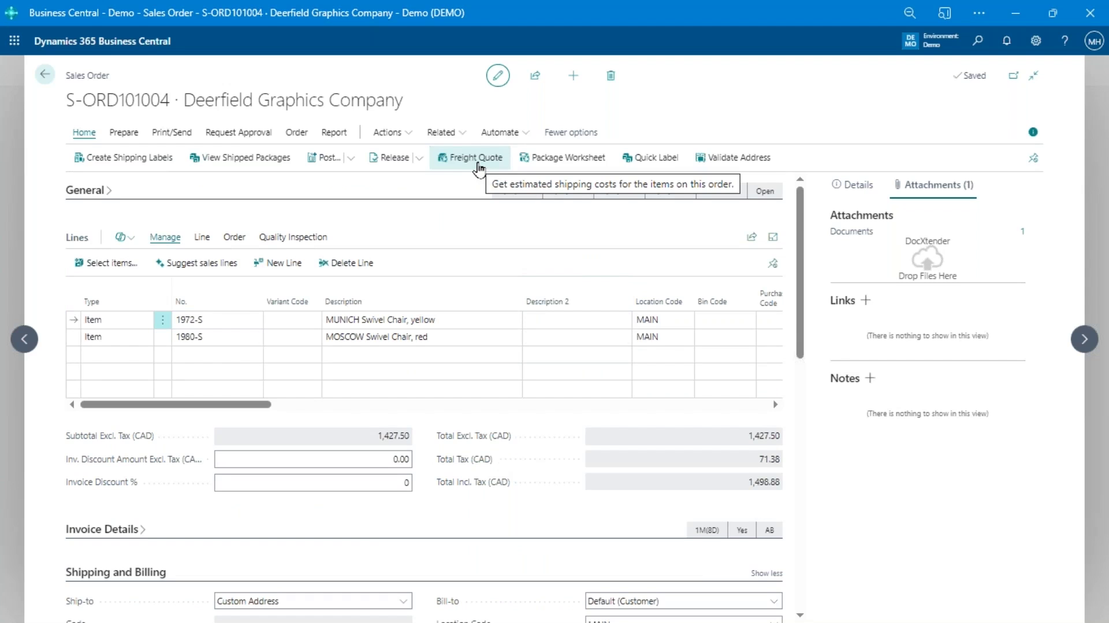
scroll(358, 416, down, 4)
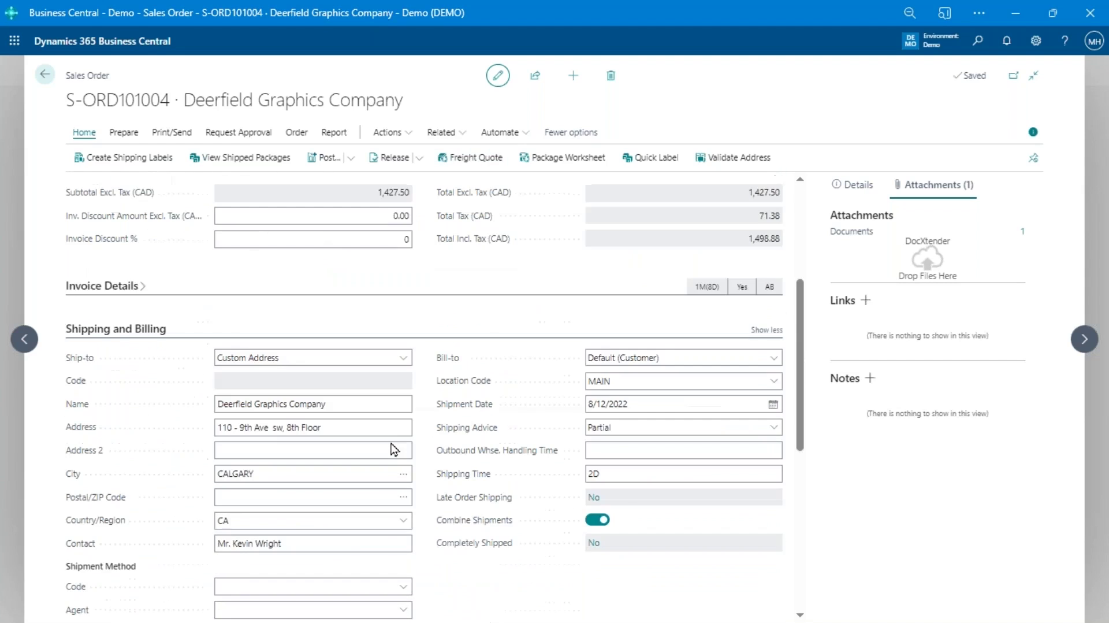
scroll(345, 538, down, 1)
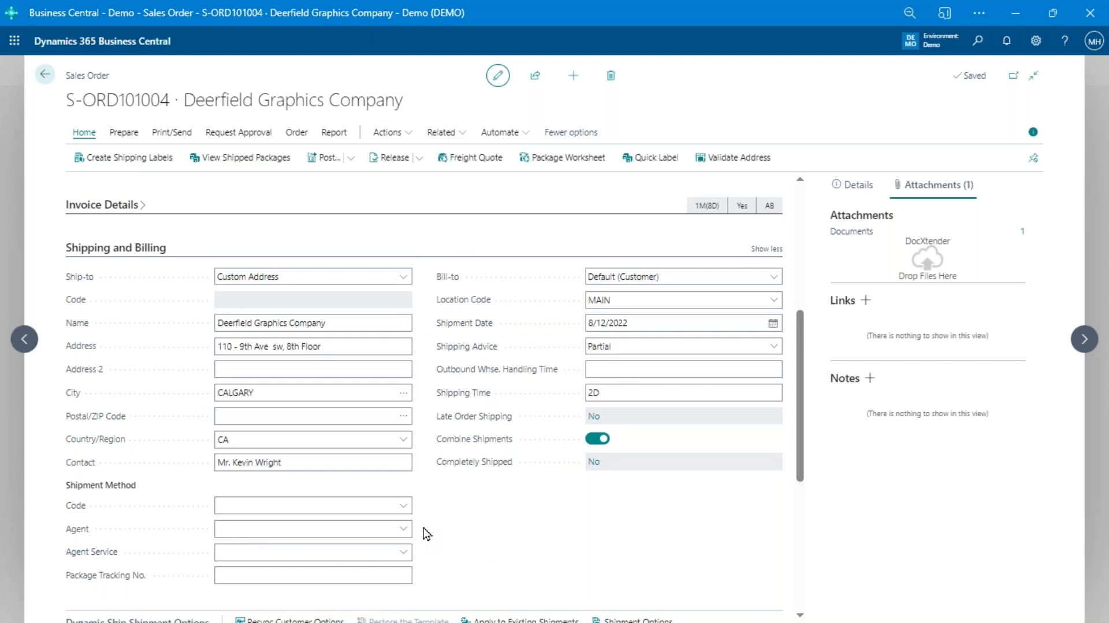
scroll(440, 527, up, 4)
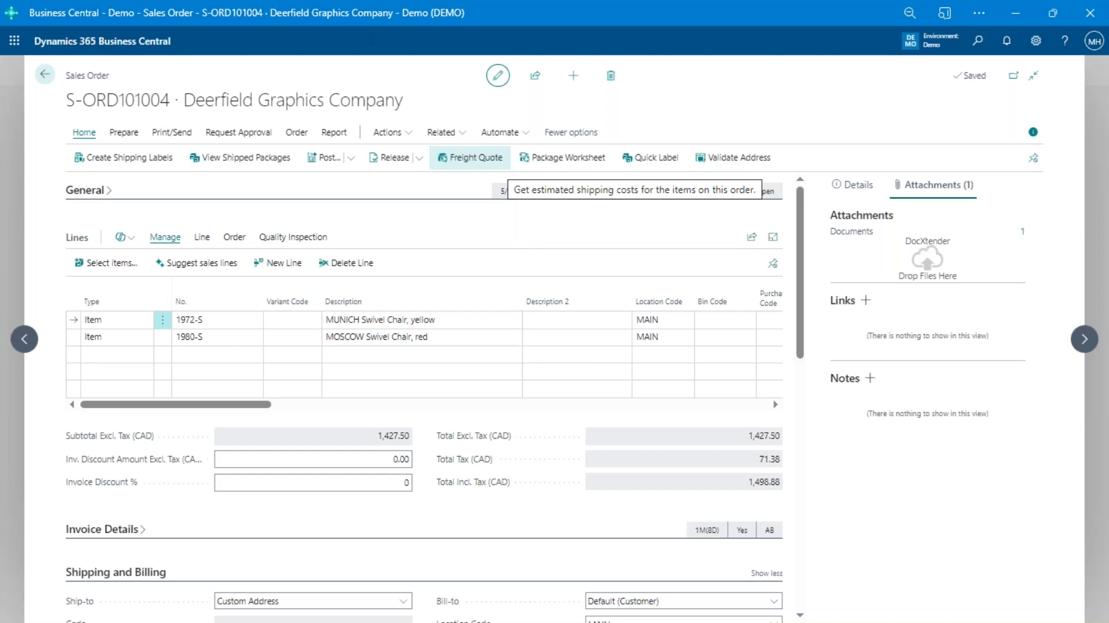
scroll(470, 536, down, 4)
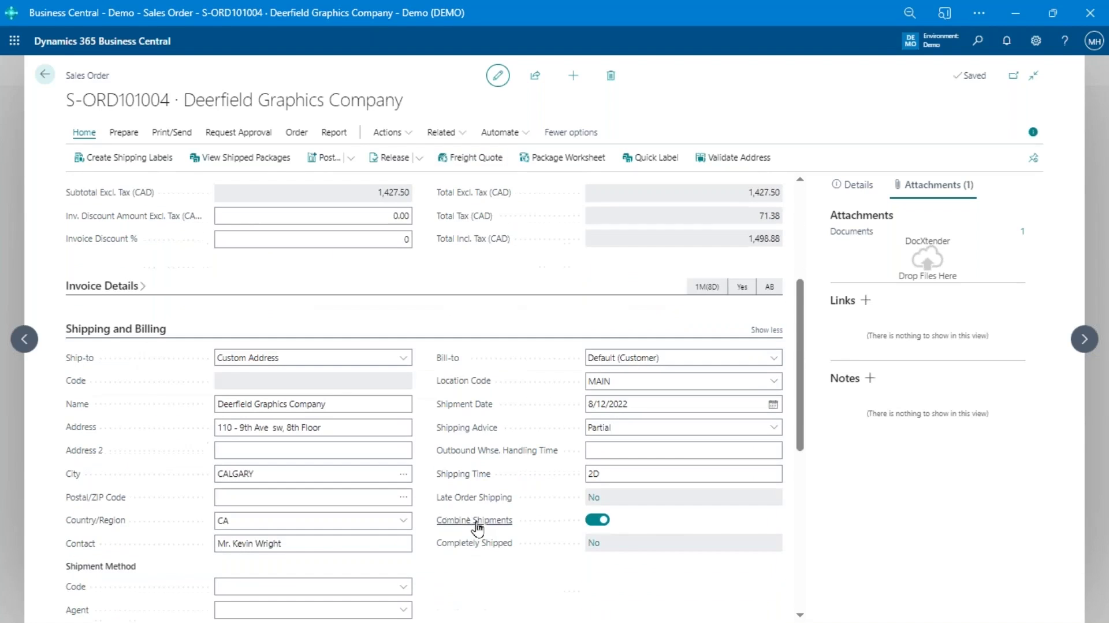
click(356, 540)
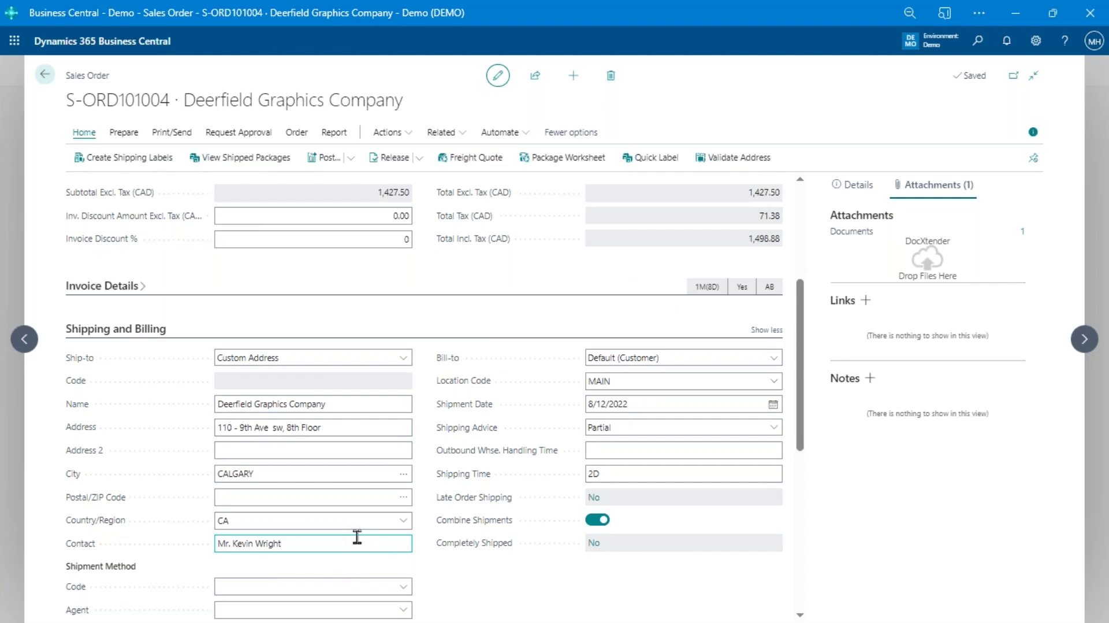
click(347, 473)
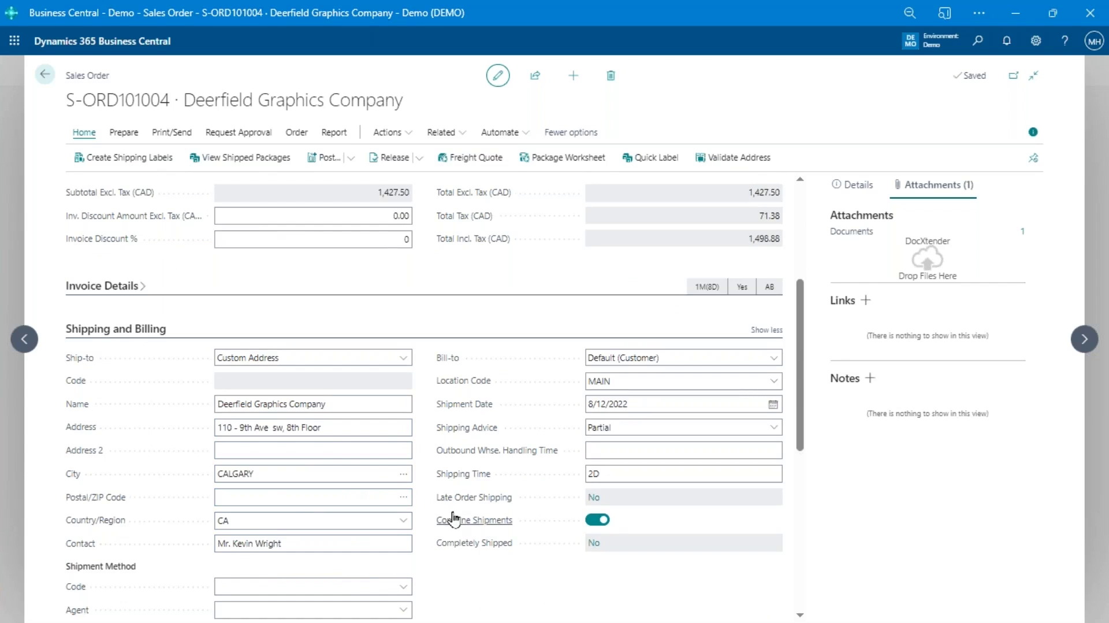
- Run address validation on the order's ship-to address and review the post code and street address in the correction dialog
scroll(453, 519, up, 4)
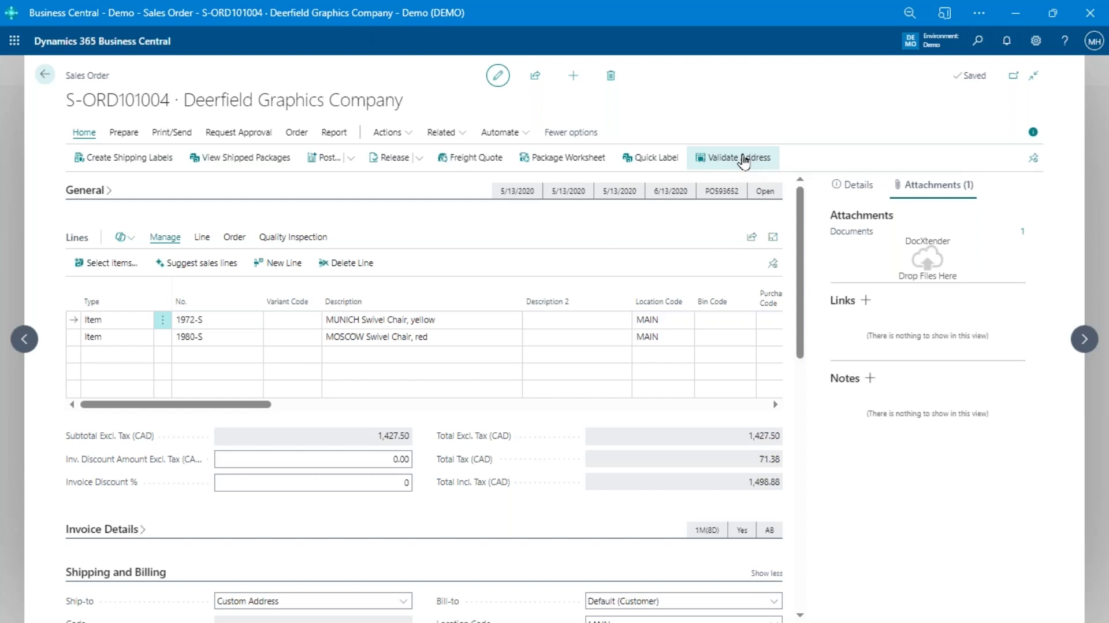
click(744, 161)
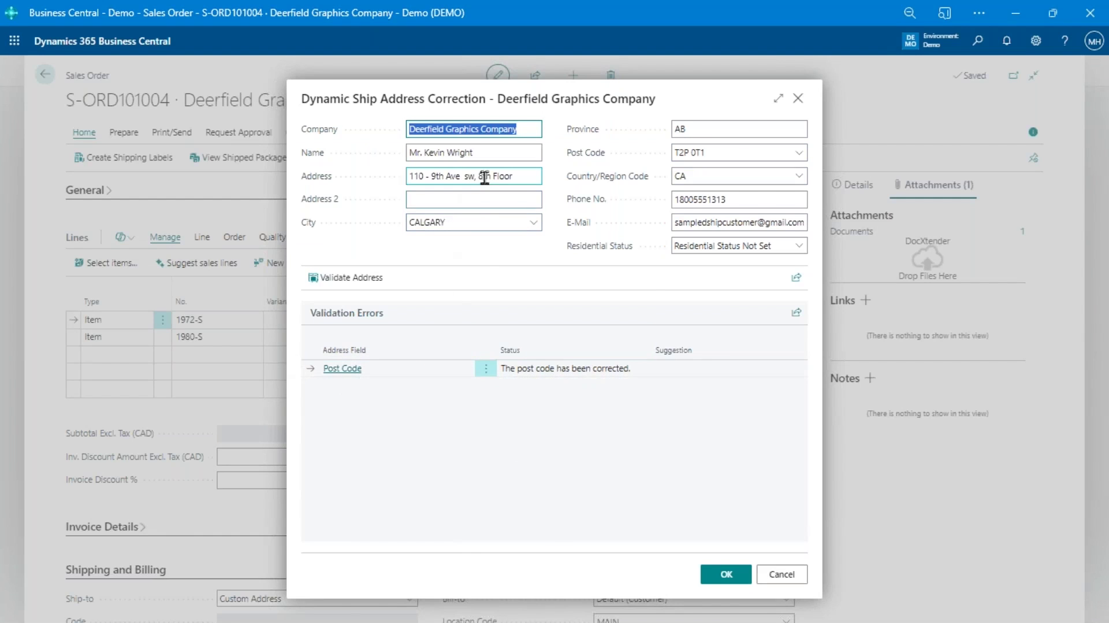
click(722, 152)
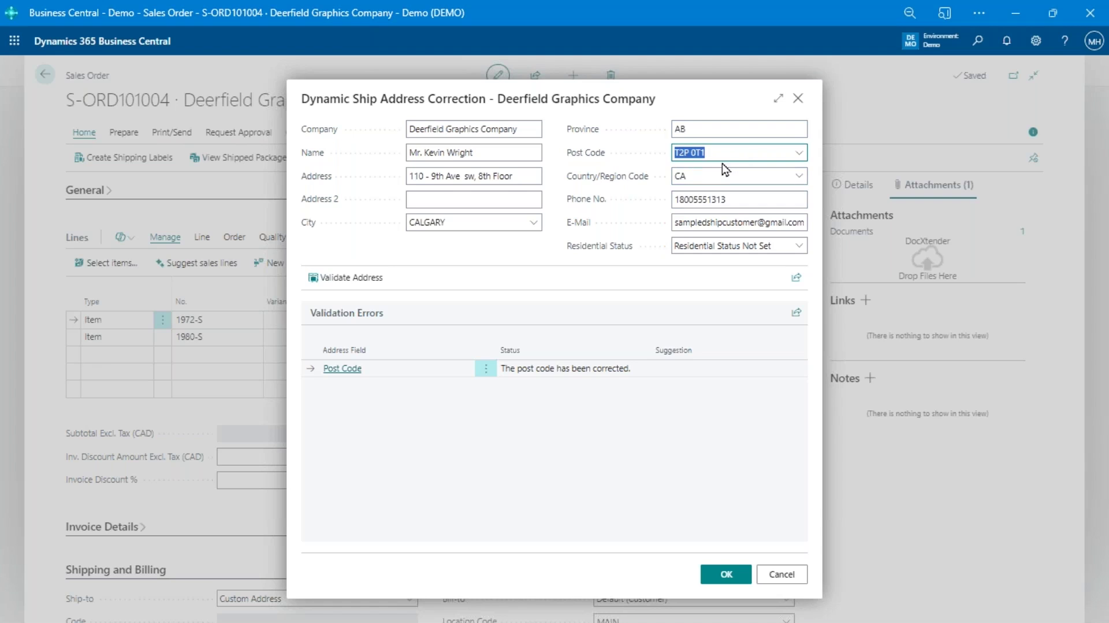
click(534, 176)
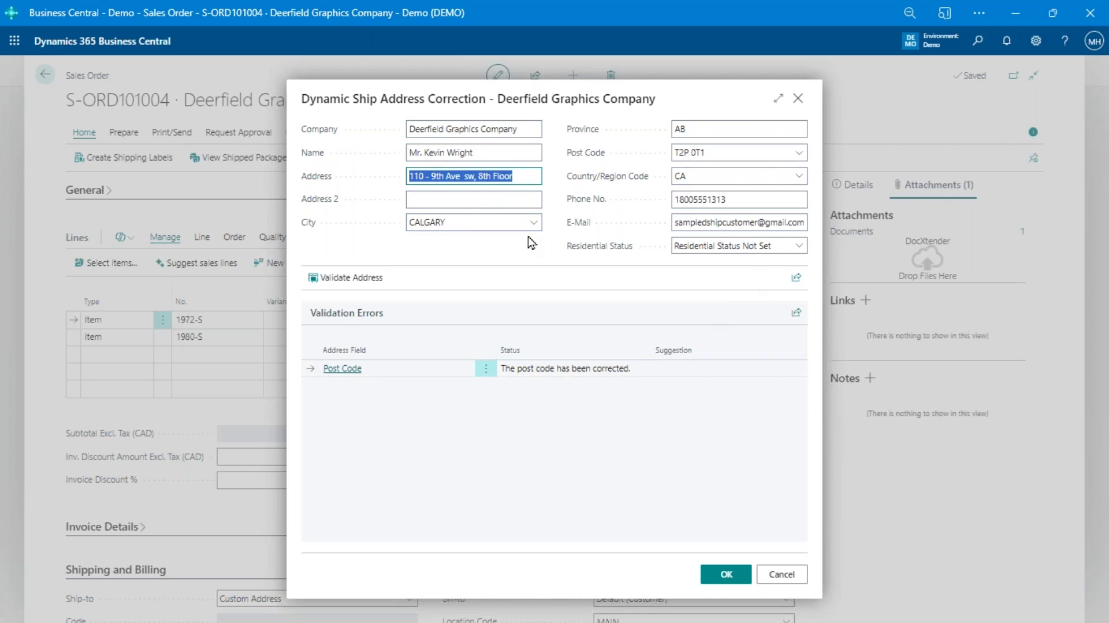
- Accept the corrected address with the Update Order option and check the ship-to postal code on the order
click(723, 573)
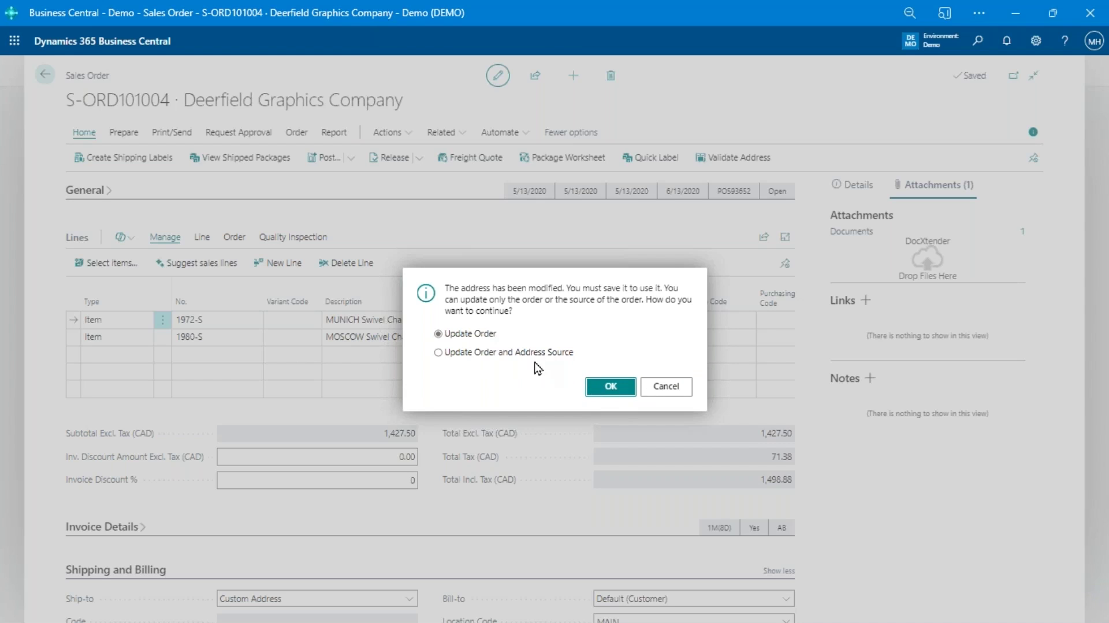
click(611, 388)
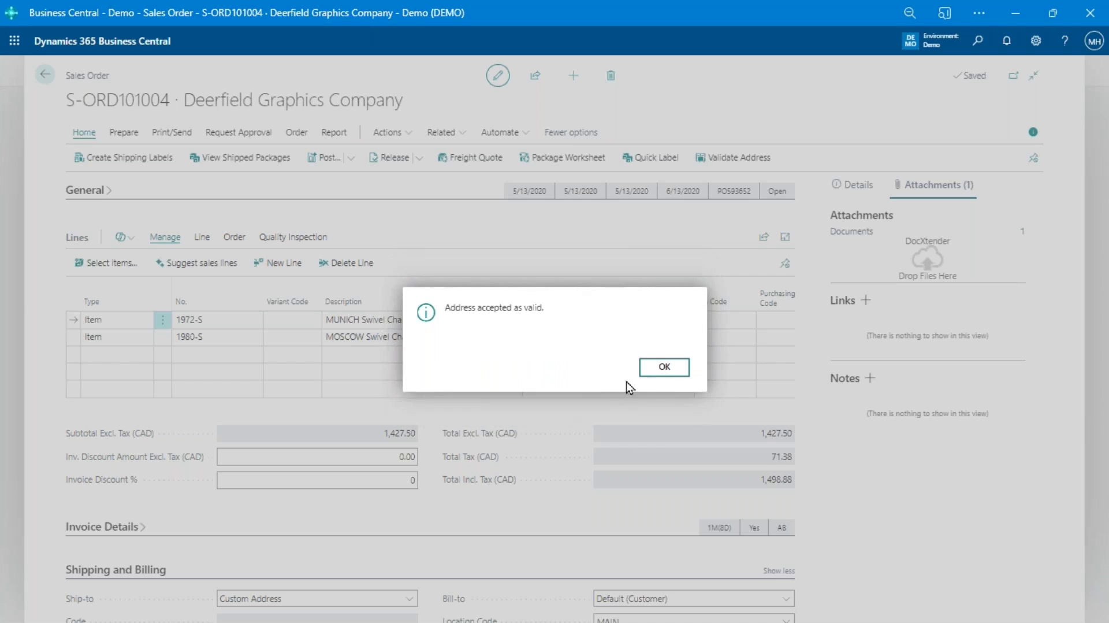
click(667, 369)
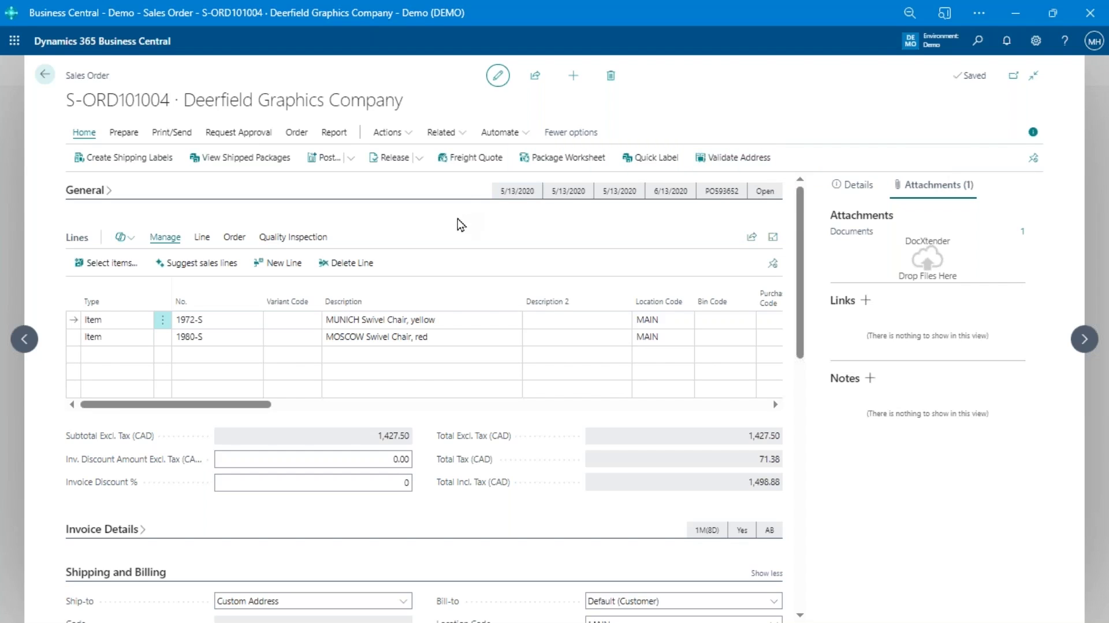
scroll(334, 399, down, 5)
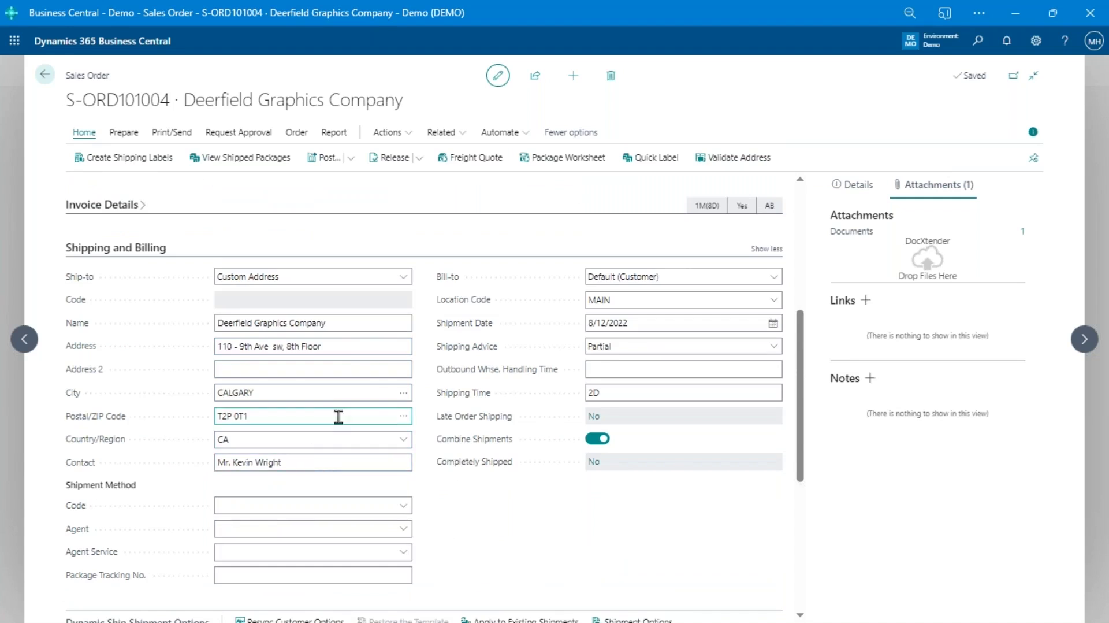
scroll(338, 416, up, 5)
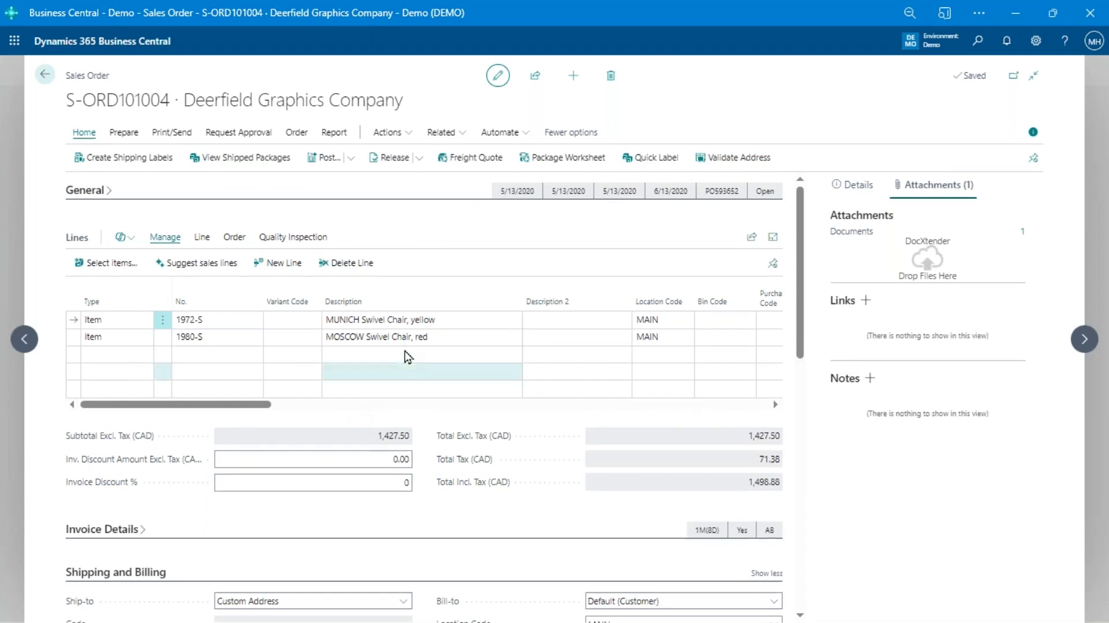
- Start a freight quote for the order using the STDBOX package template and set the number of boxes to 2
click(477, 160)
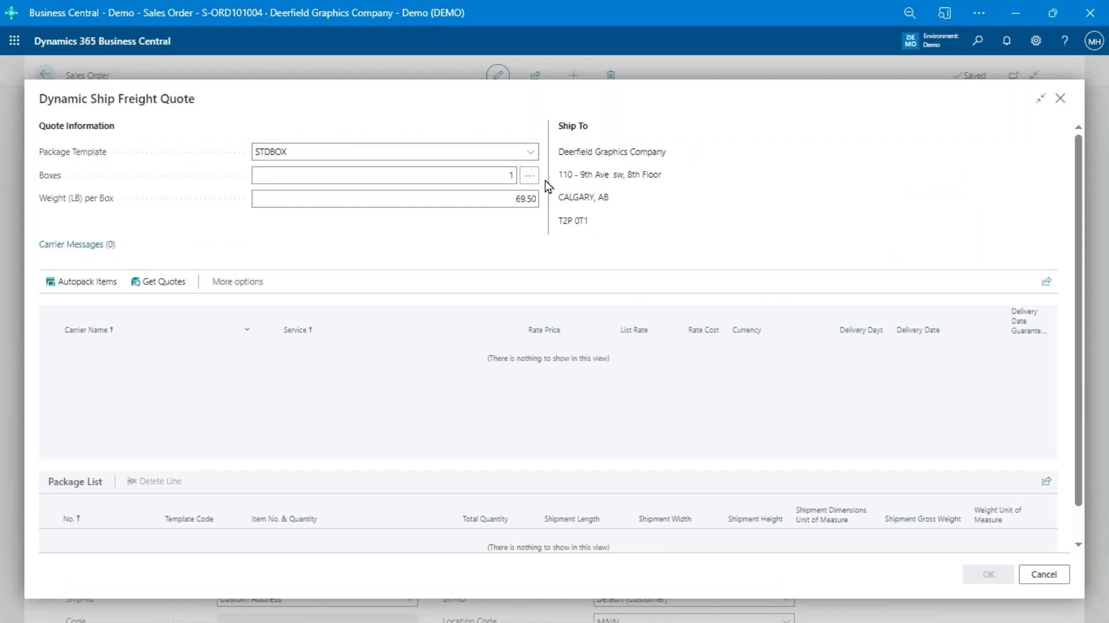
click(534, 155)
click(531, 153)
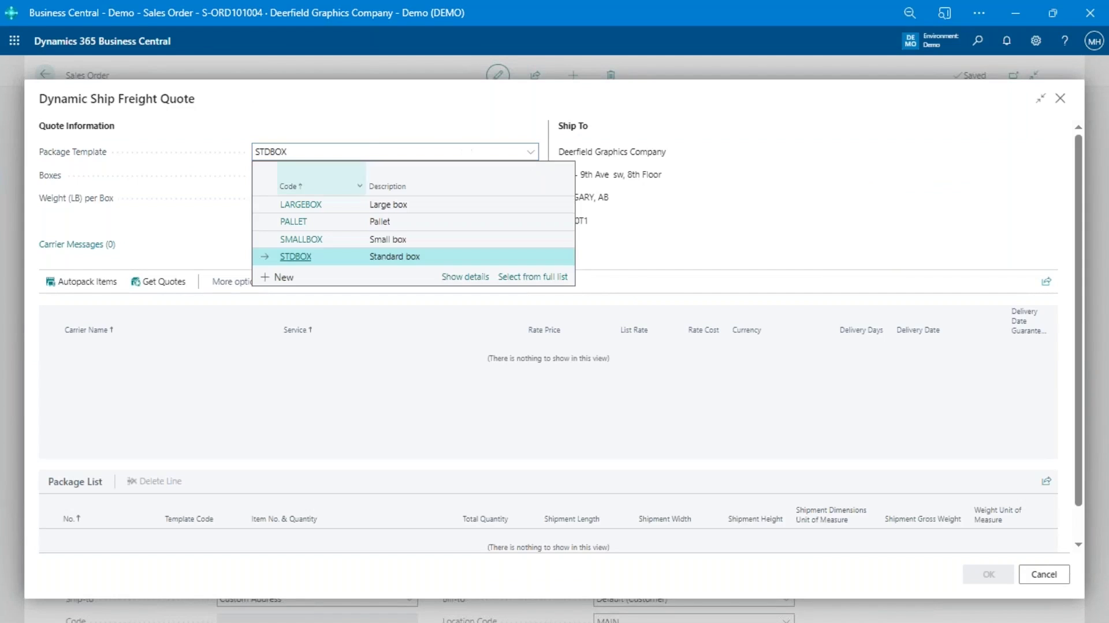
click(308, 254)
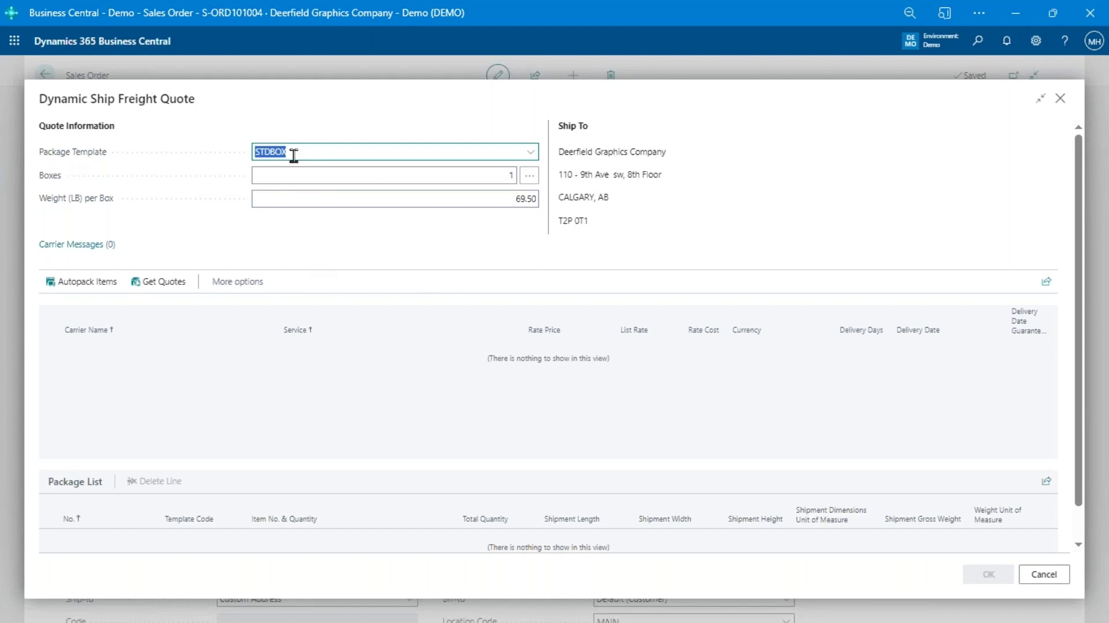
click(482, 175)
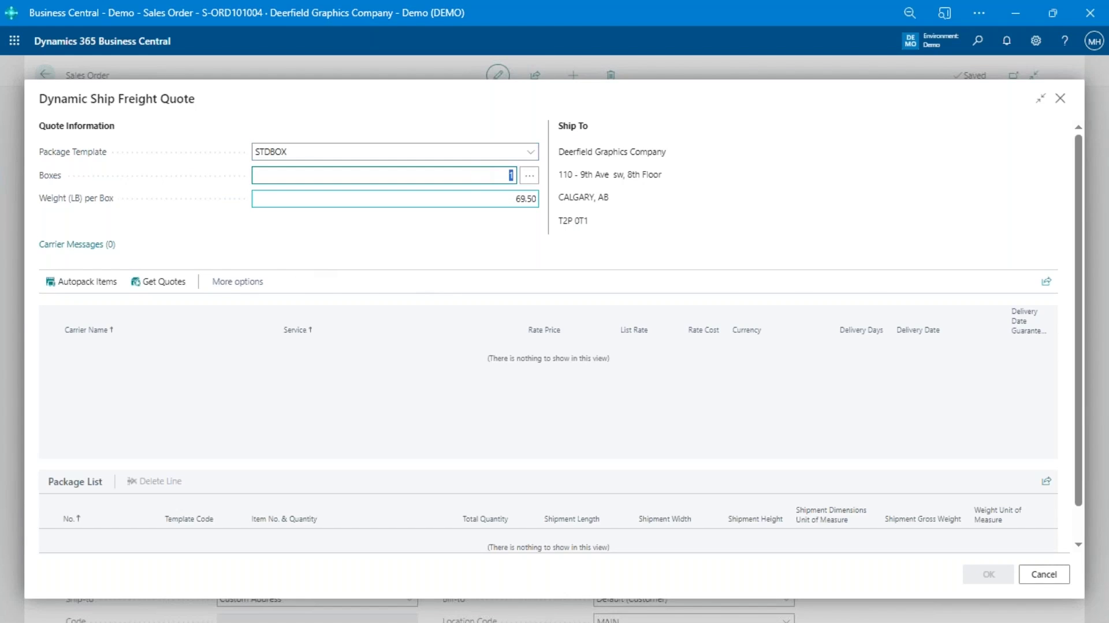
text(2)
key(Tab)
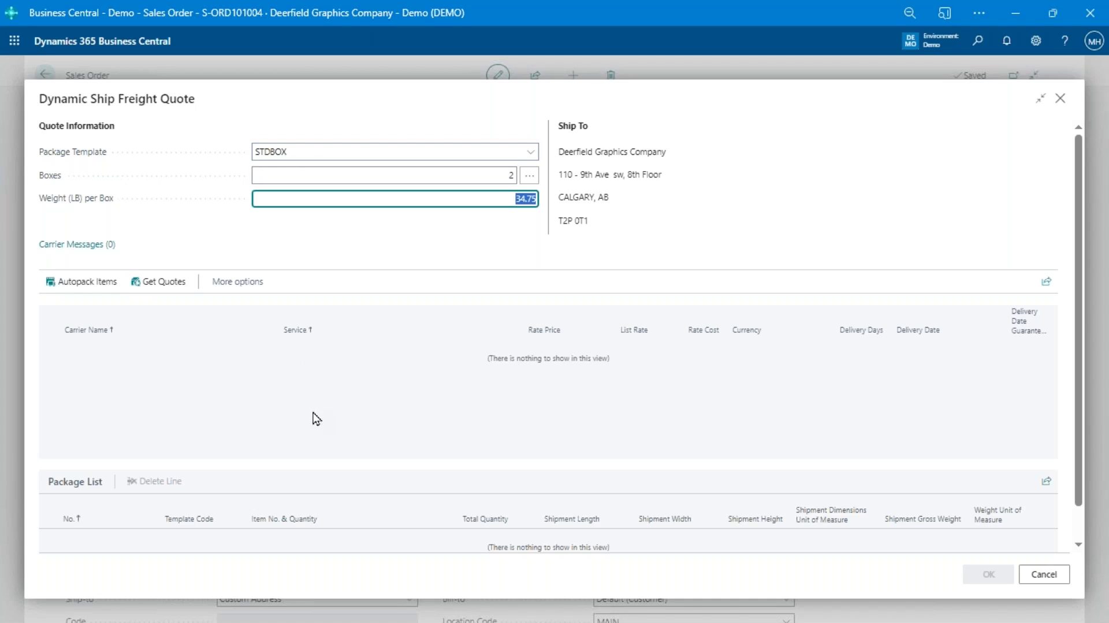
- Get carrier quotes for the two boxes and review the carrier messages
scroll(237, 525, down, 1)
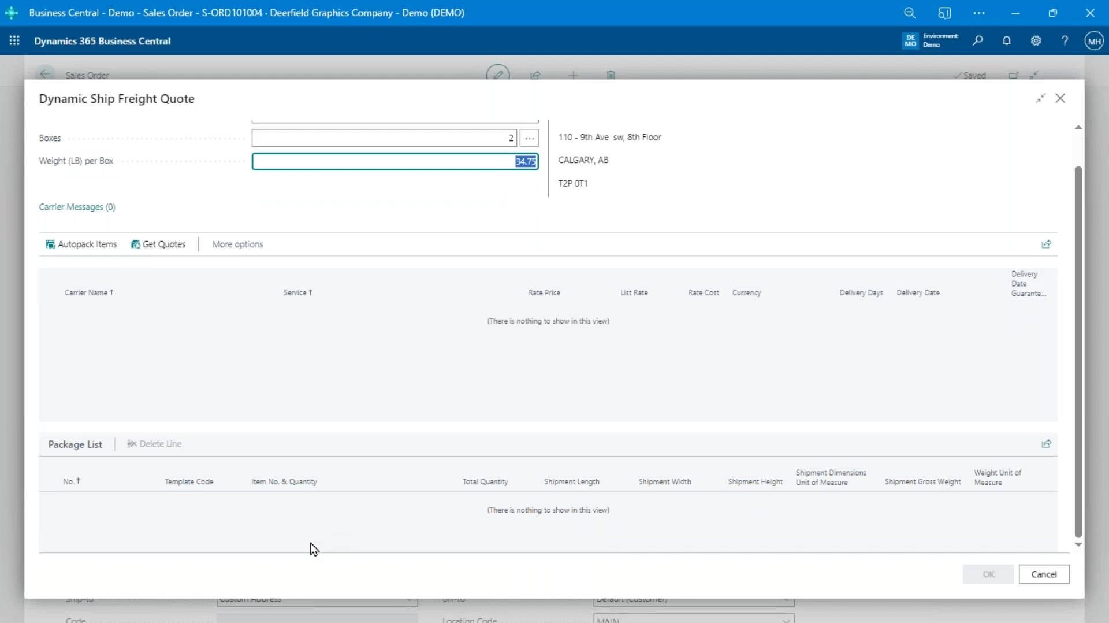
scroll(312, 548, up, 1)
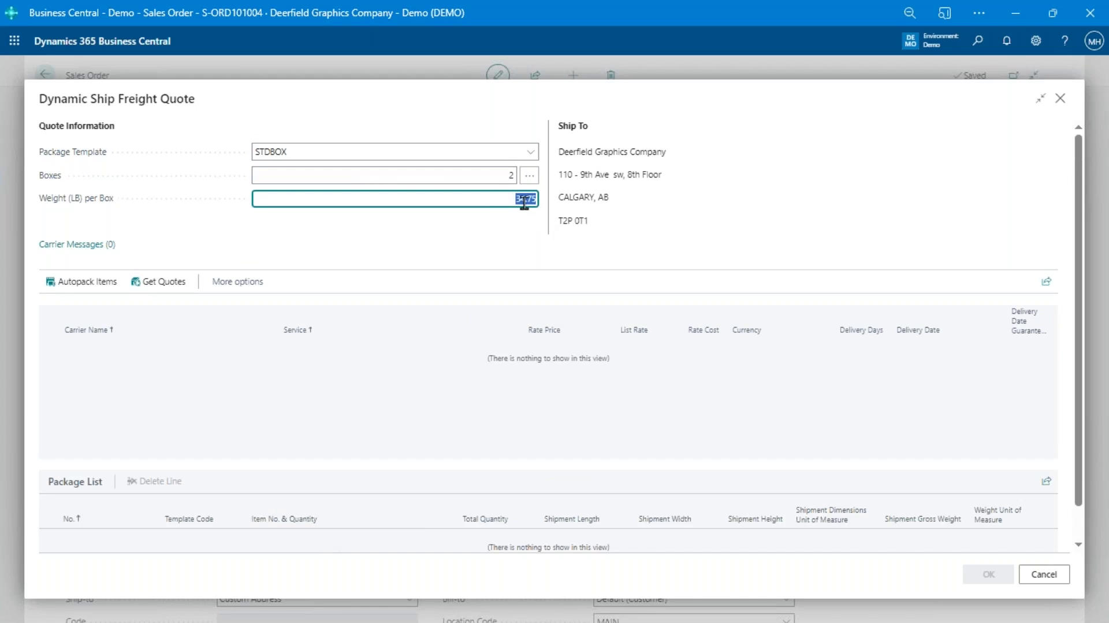
click(161, 287)
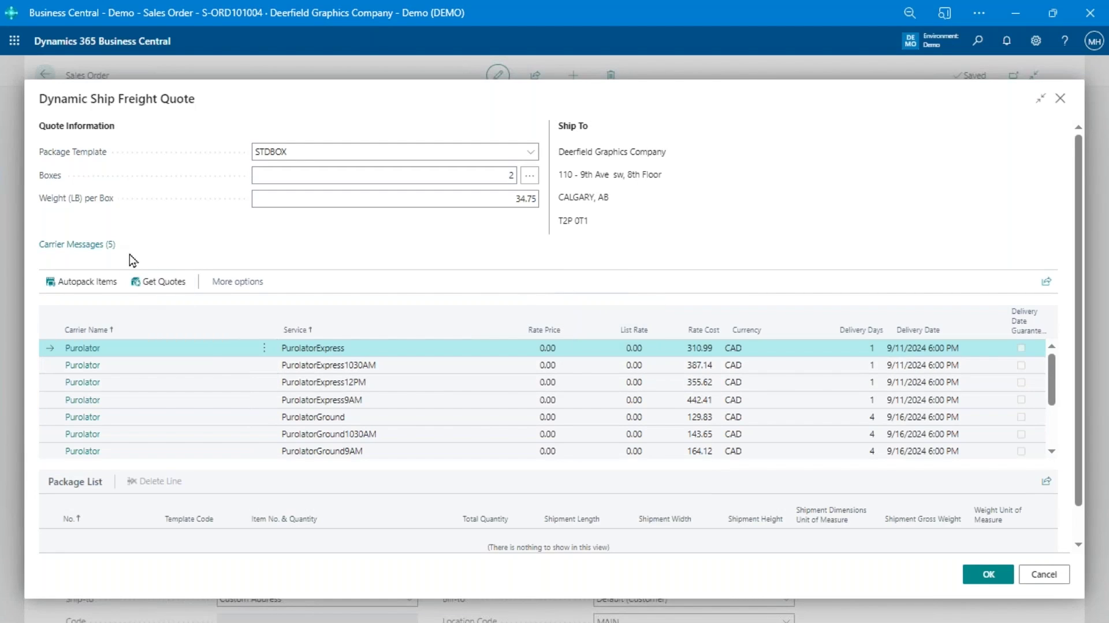
scroll(149, 398, down, 2)
scroll(148, 393, up, 2)
click(92, 245)
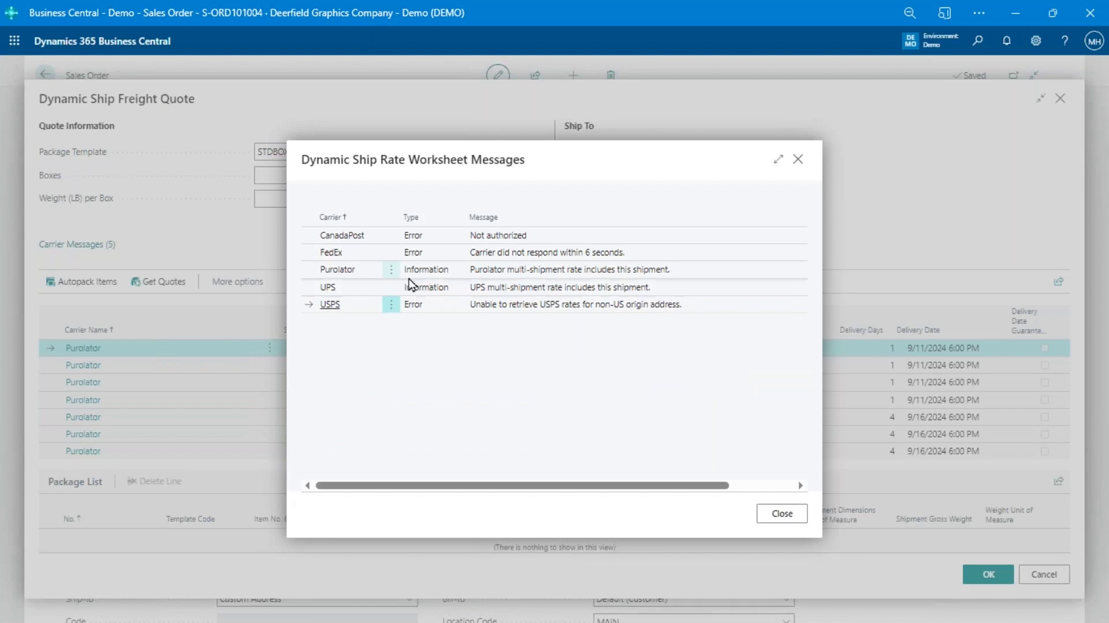
scroll(439, 253, right, 2)
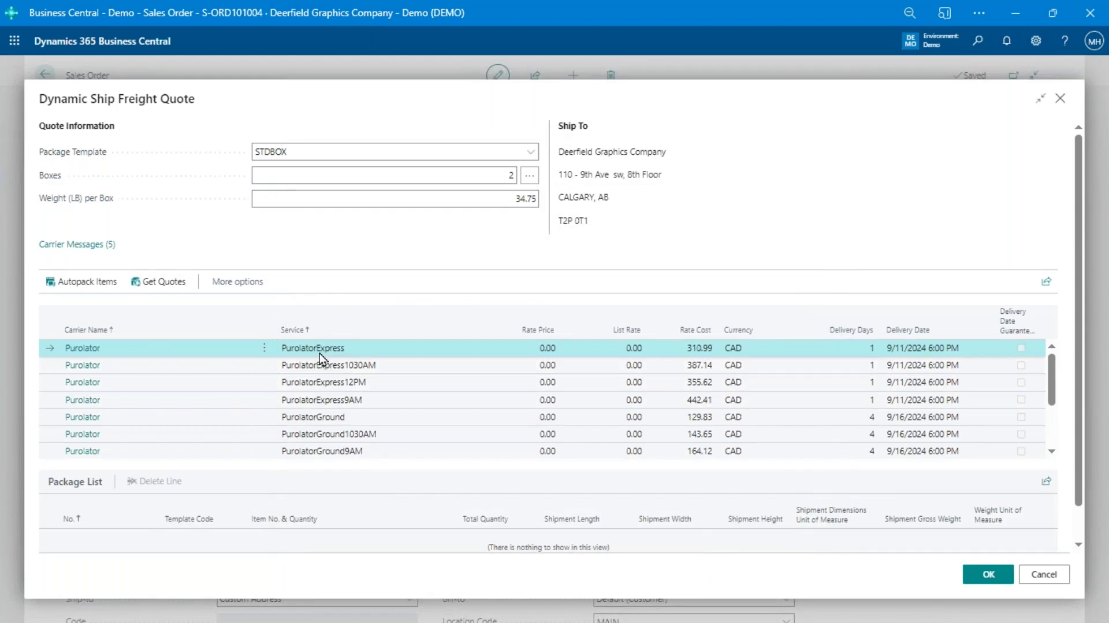
- Compare the Purolator and UPS rates in the freight quote and accept the UPS Expedited service for the order
scroll(361, 398, down, 3)
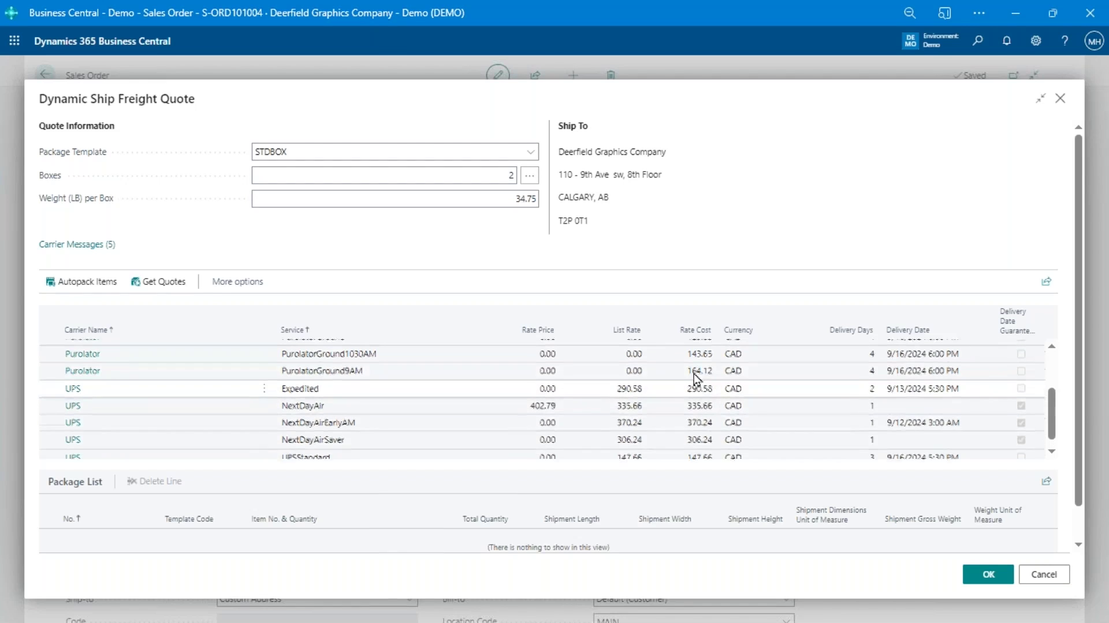
scroll(703, 367, up, 2)
scroll(701, 381, down, 2)
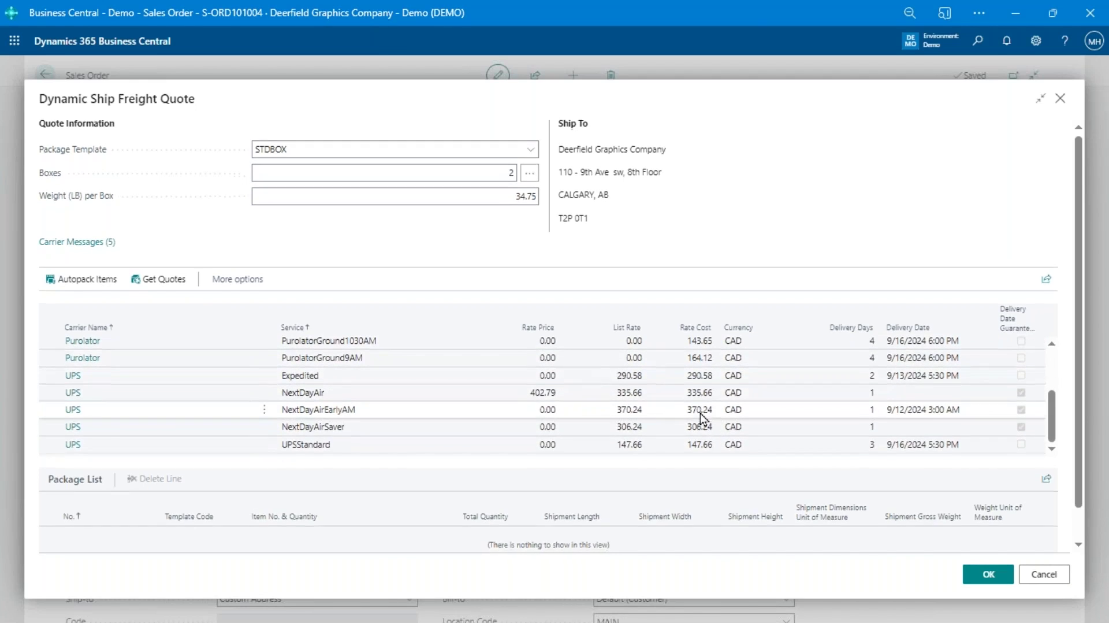
scroll(703, 393, down, 1)
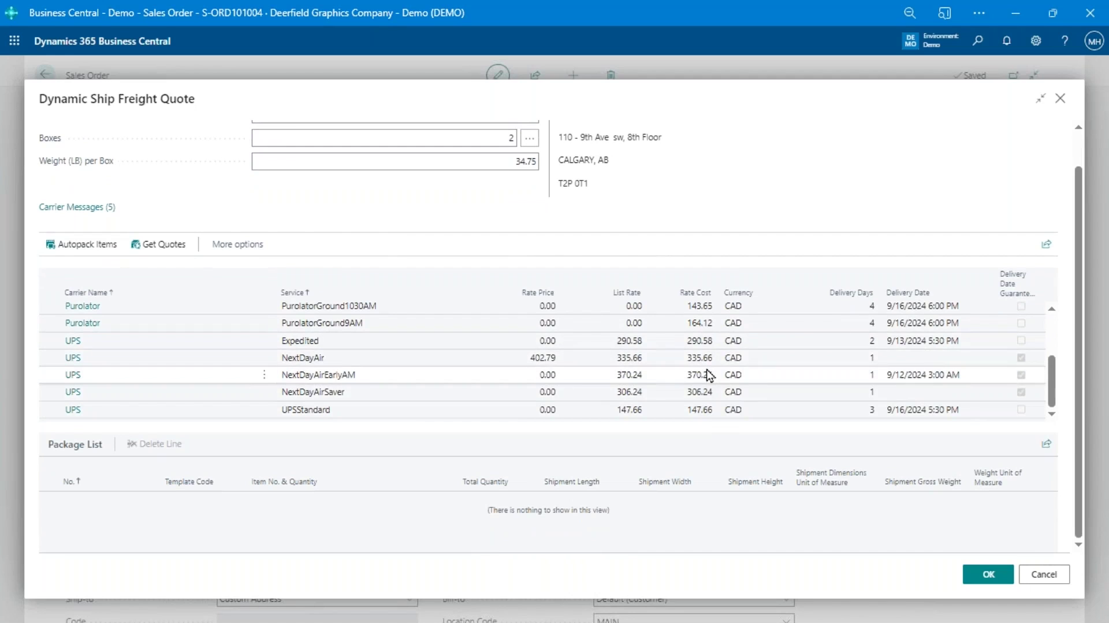
click(706, 358)
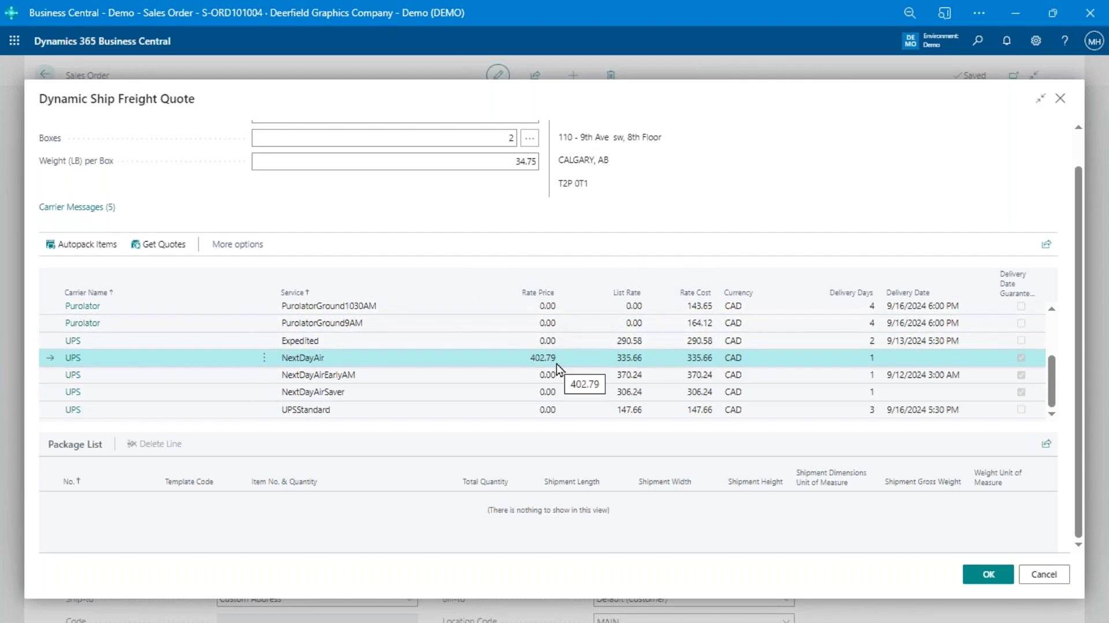
click(544, 345)
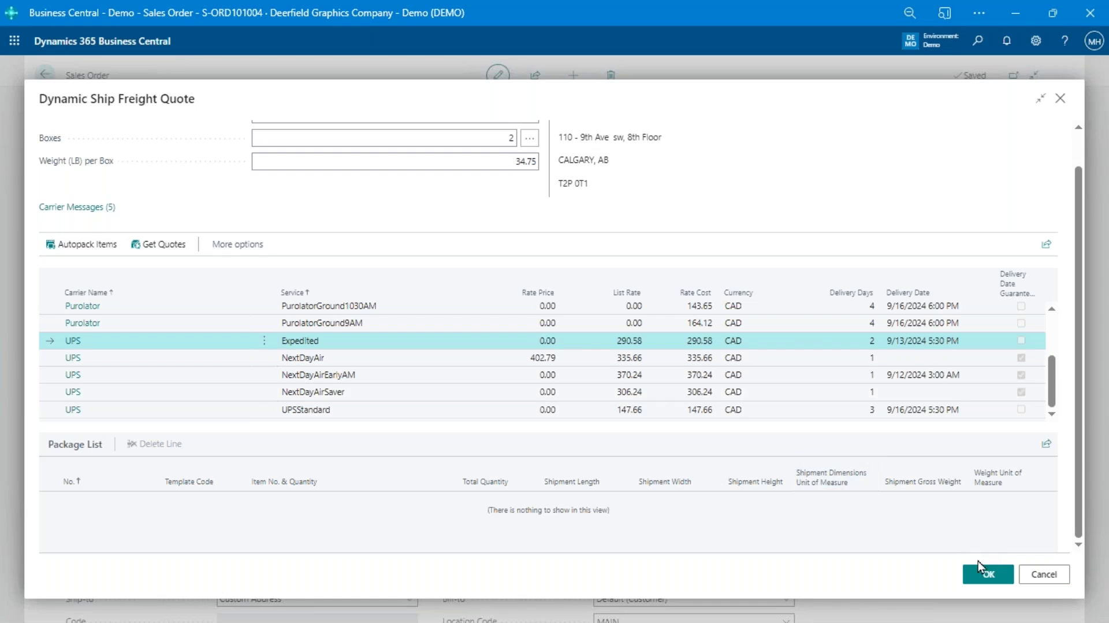
click(993, 575)
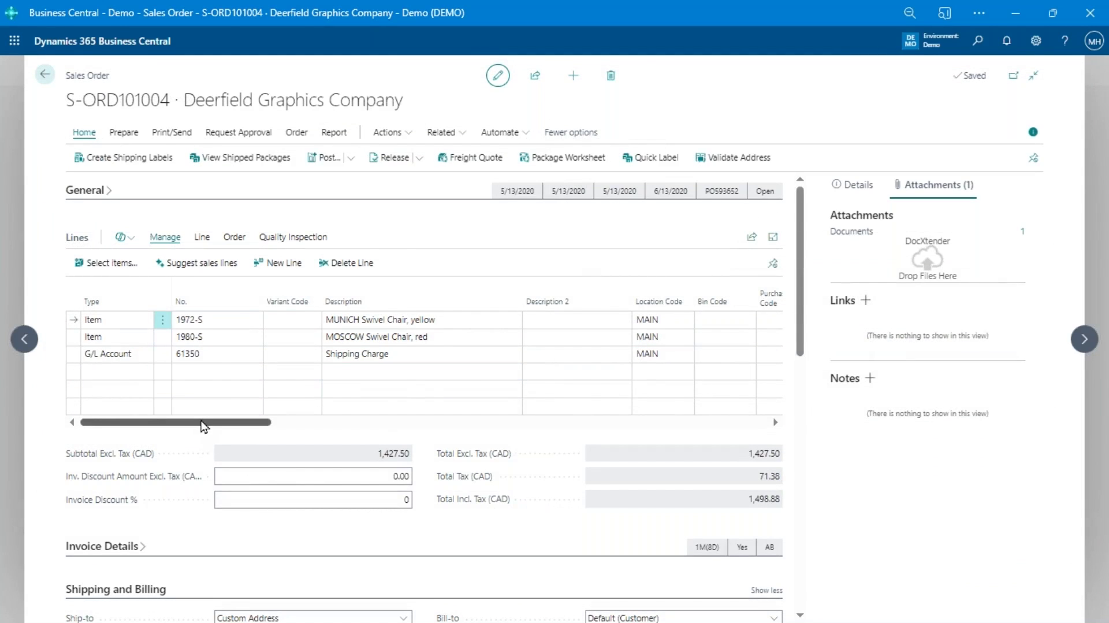
- Check the unit cost, unit price and line discount on the order's Shipping Charge line
drag(195, 423, 303, 429)
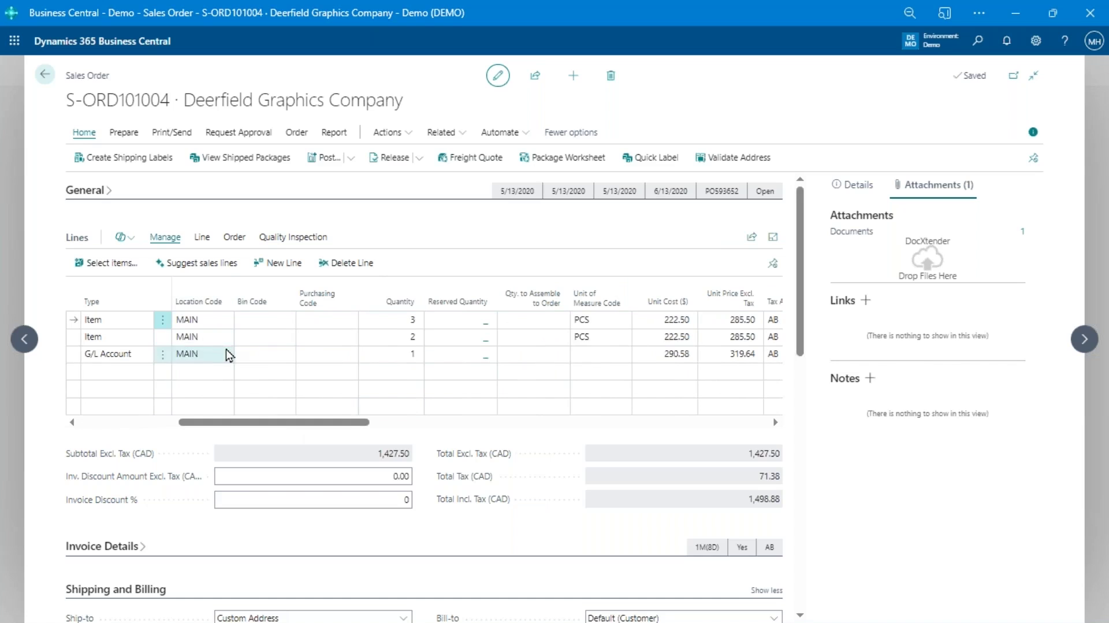
click(678, 355)
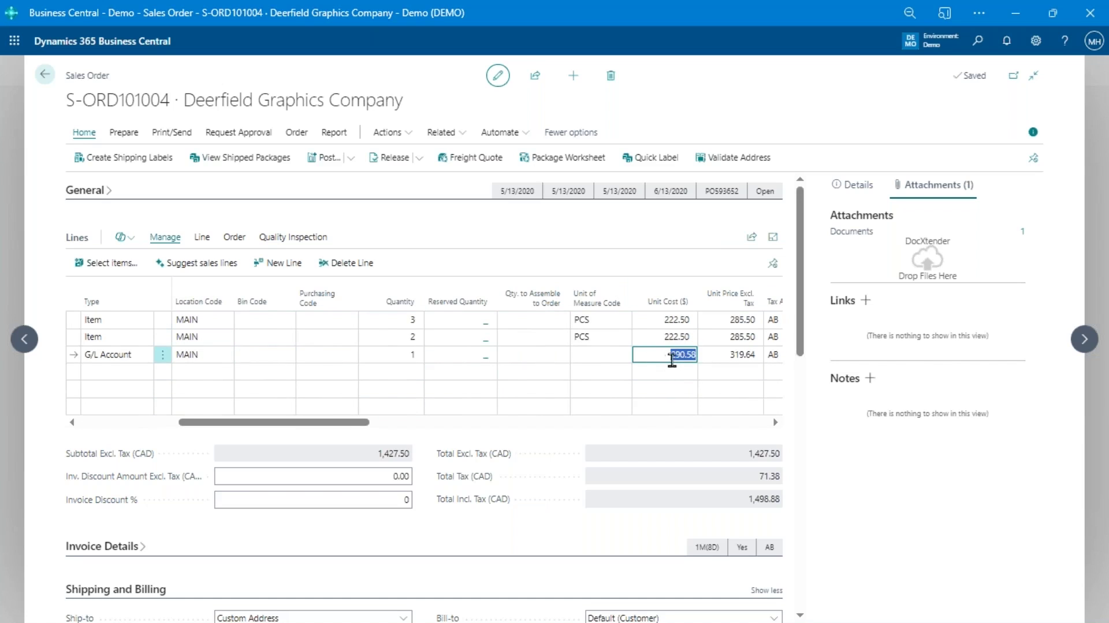
click(713, 357)
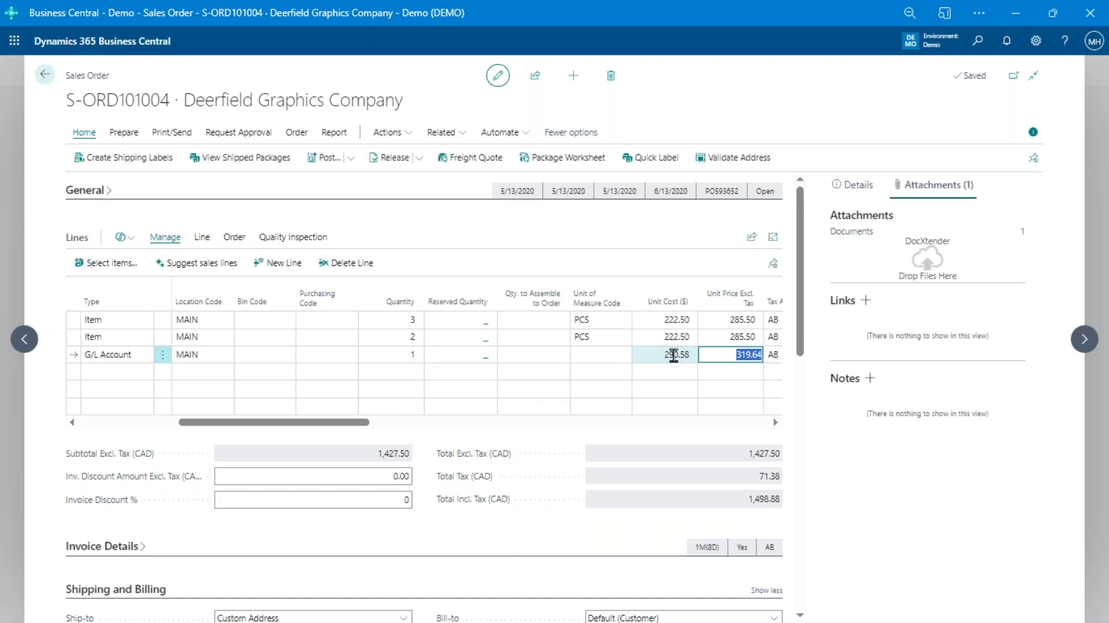
drag(335, 422, 393, 421)
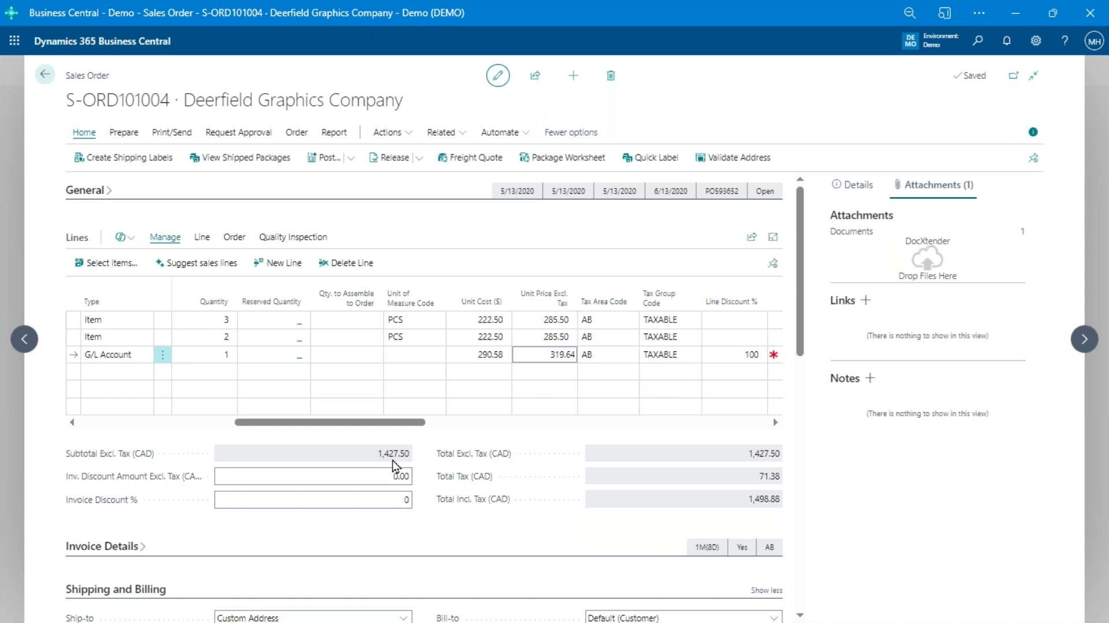
click(473, 538)
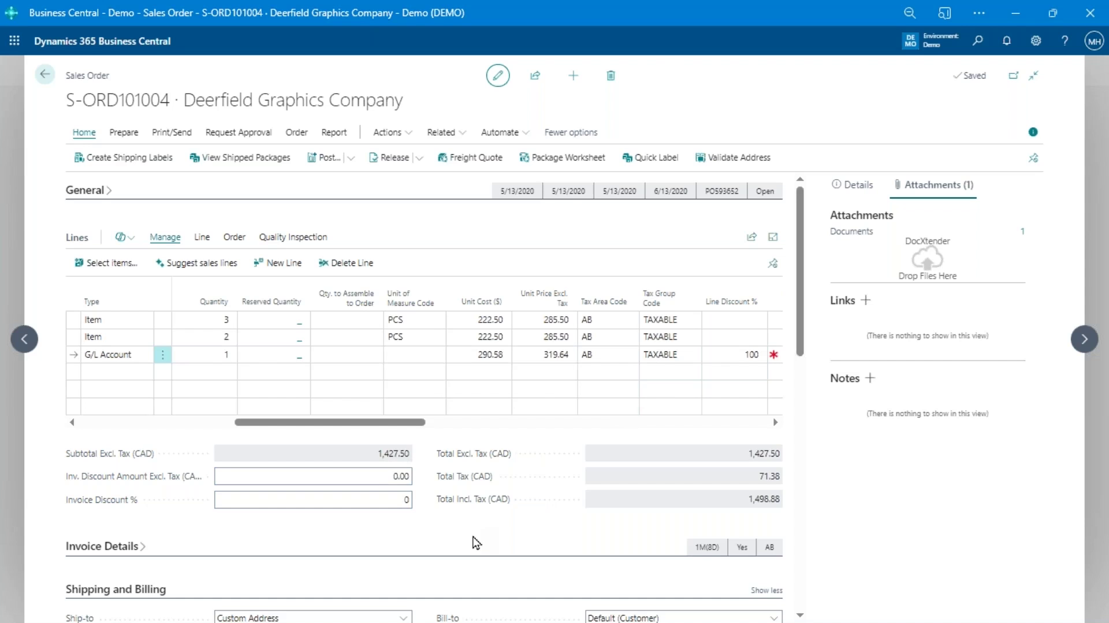
- Find the Dynamic Ship Freight Prices page with "dy sh fre" and review Deerfield's UPS NEXTDAYAIR rule
key(alt+q)
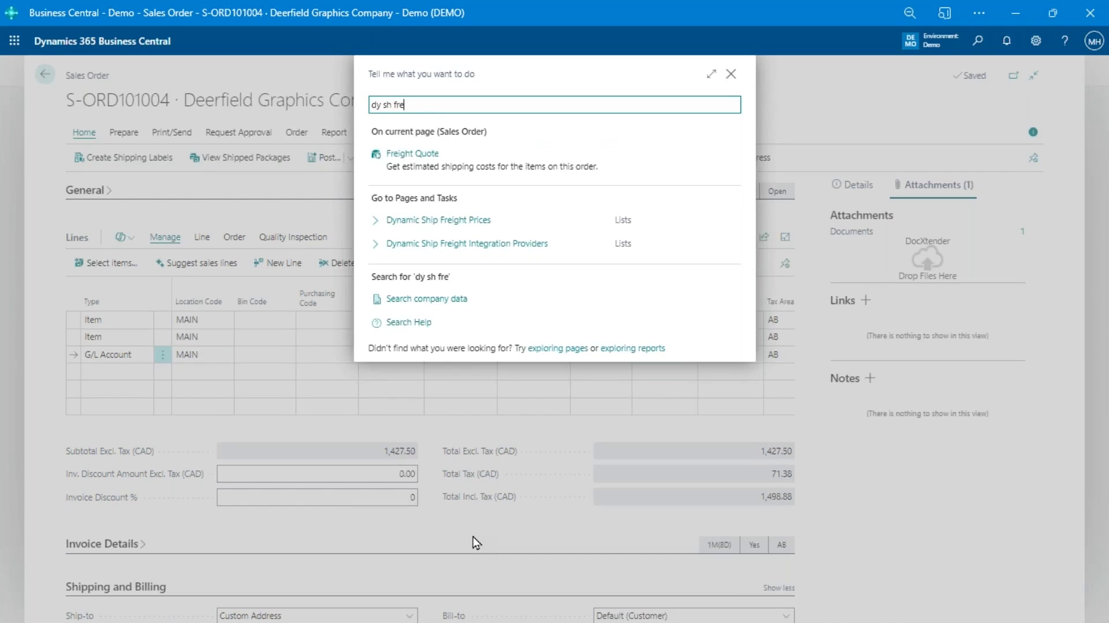
key(Down)
key(Down)
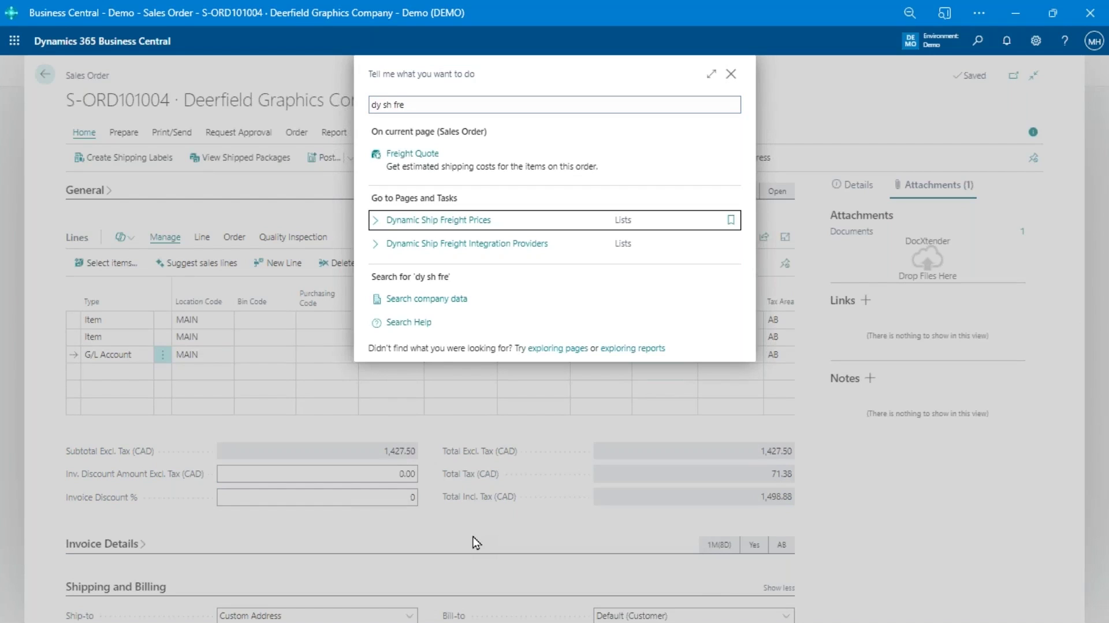
key(Return)
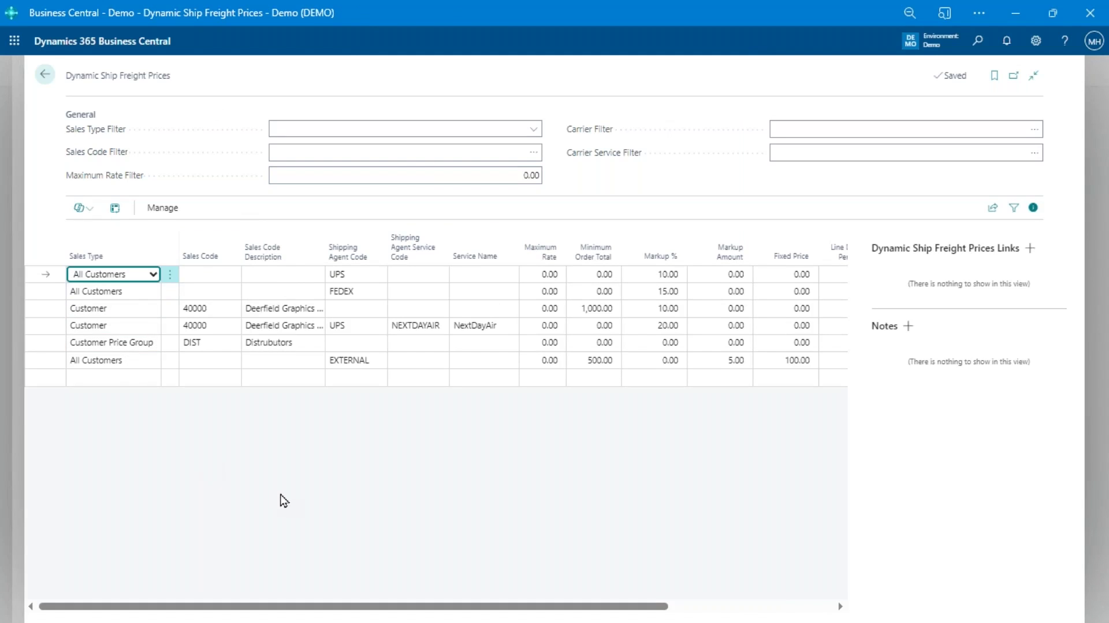
click(210, 325)
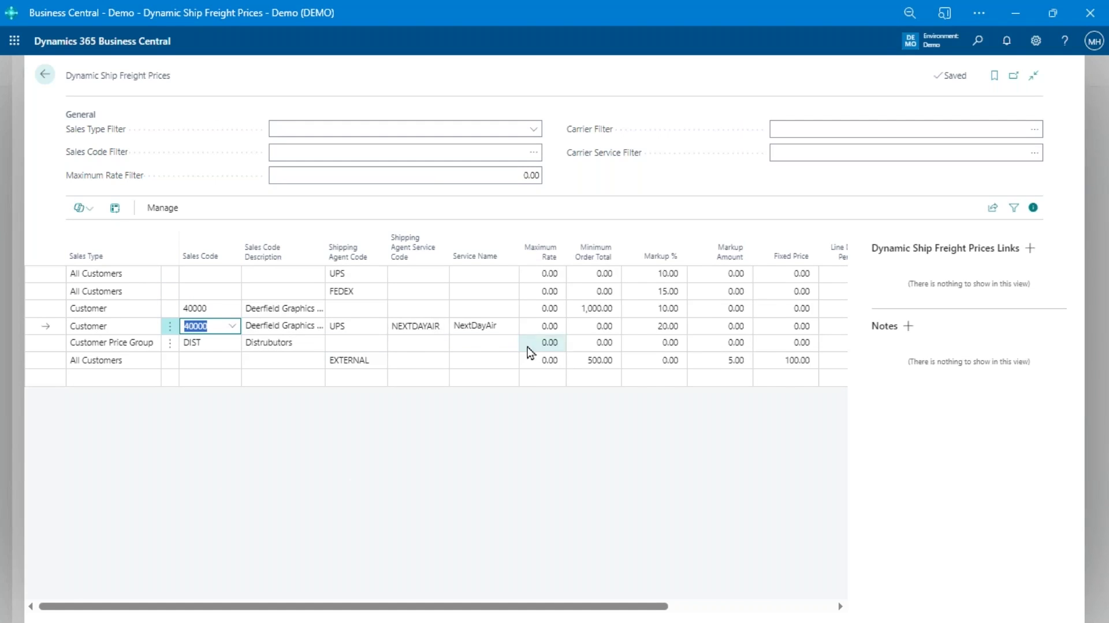
drag(359, 606, 385, 606)
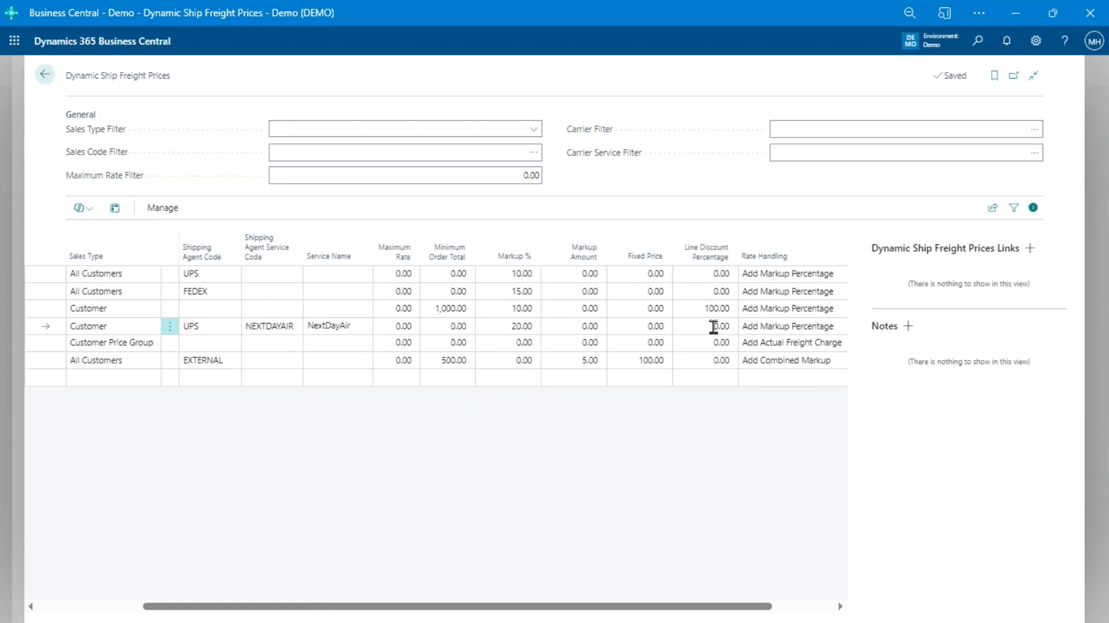
drag(242, 606, 139, 606)
- Examine the minimum order total, markup percentage and line discount percentage of Deerfield's freight price rule that has no shipping agent
click(210, 308)
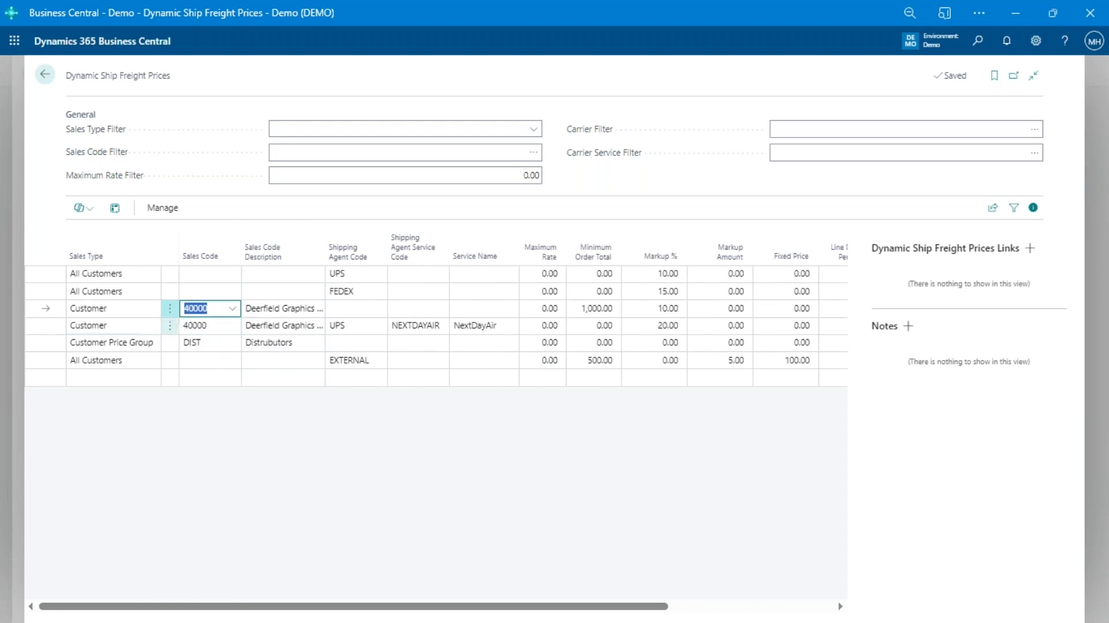
click(588, 308)
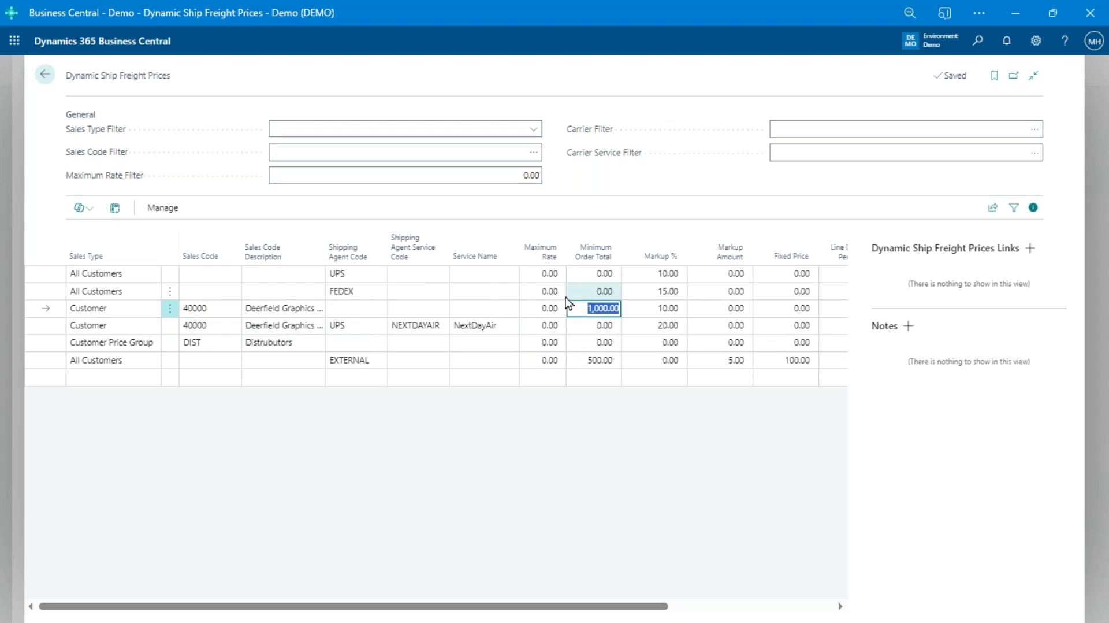
drag(589, 606, 670, 606)
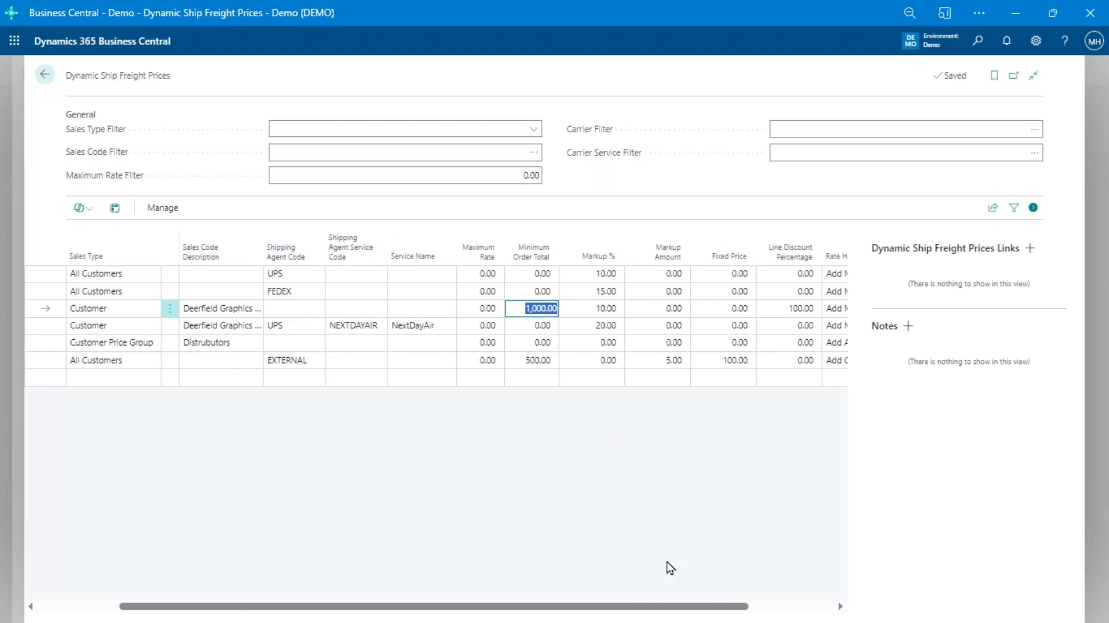
click(606, 309)
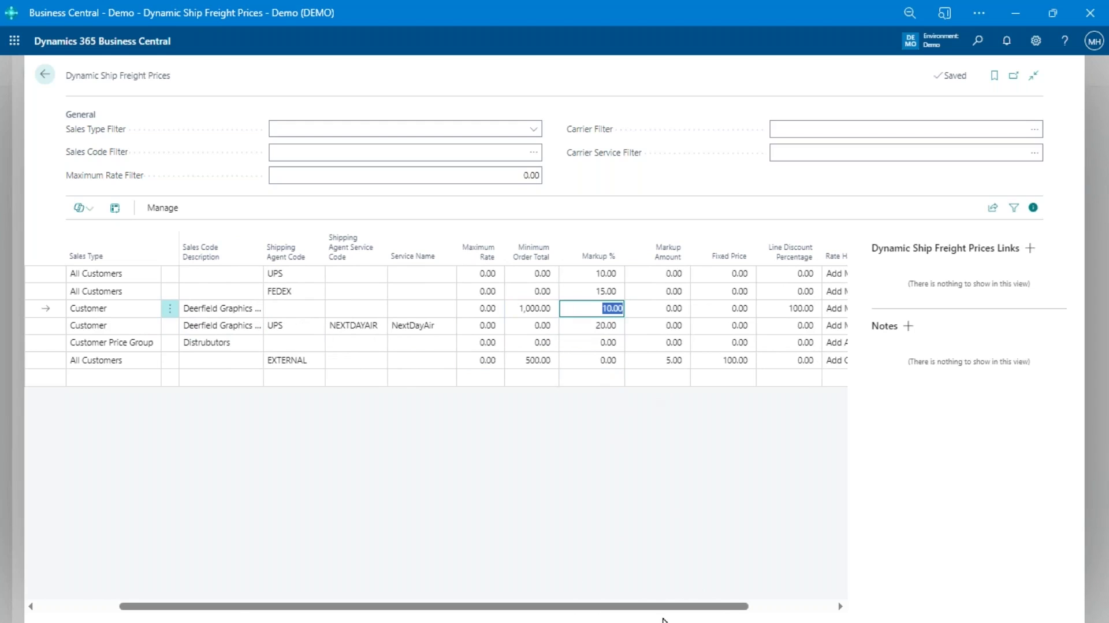
drag(670, 612, 747, 612)
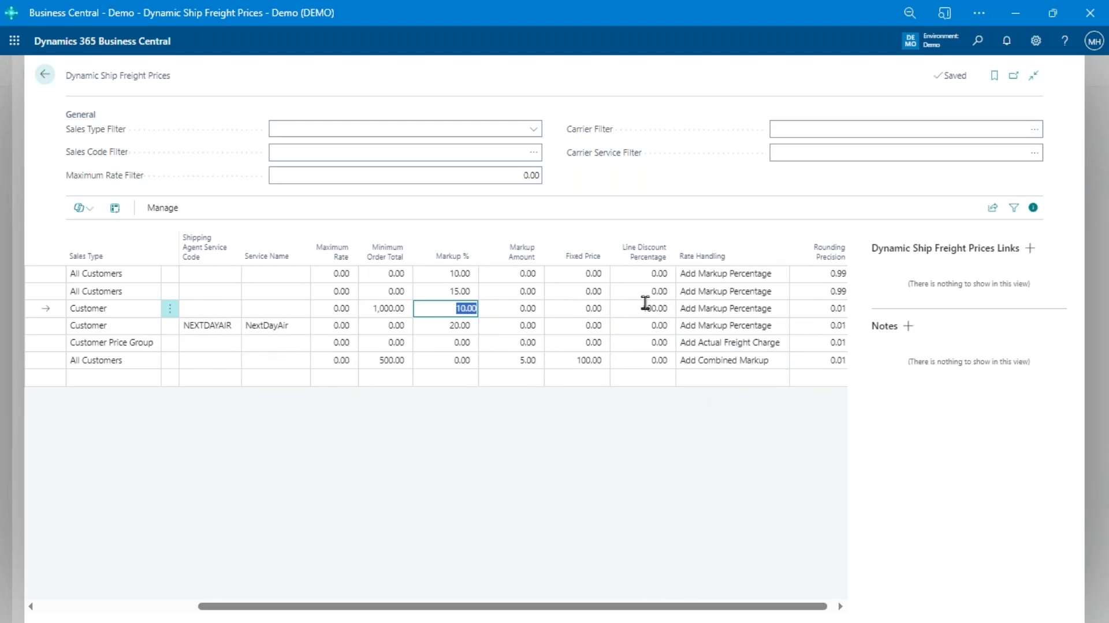
click(644, 311)
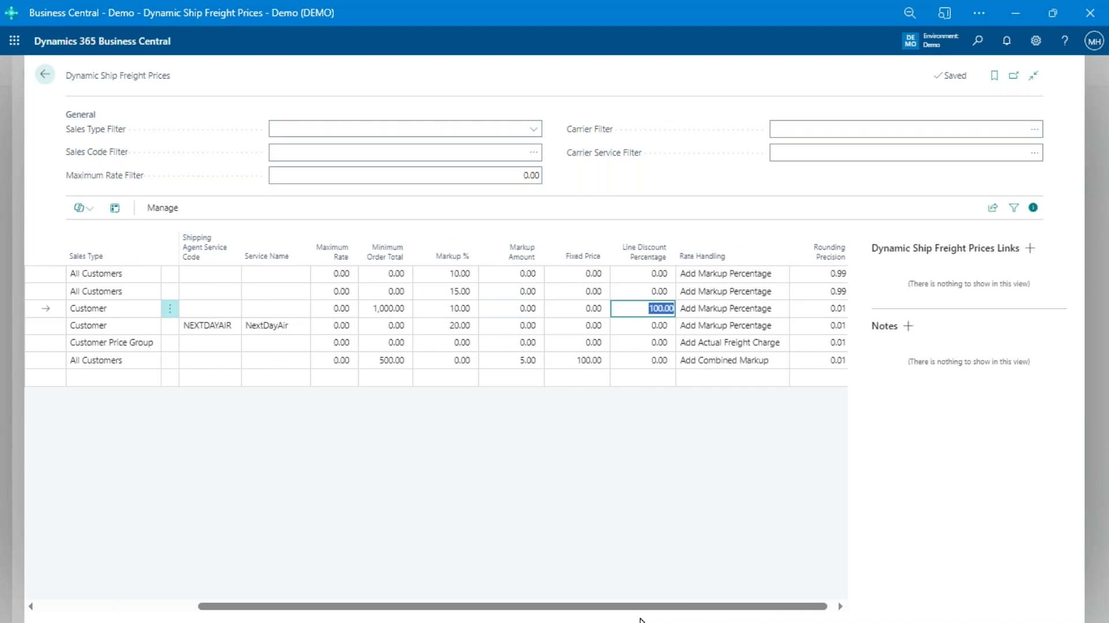
drag(651, 607, 129, 575)
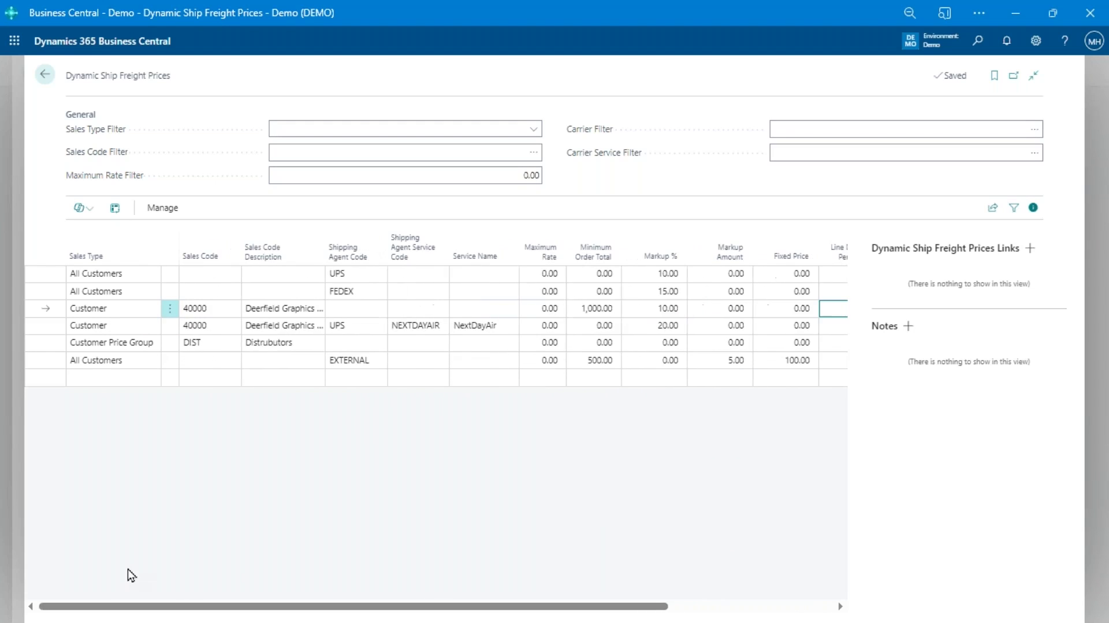
- View the sales type options for the first UPS freight price rule, keep All Customers, and return to the sales order
click(159, 278)
click(153, 274)
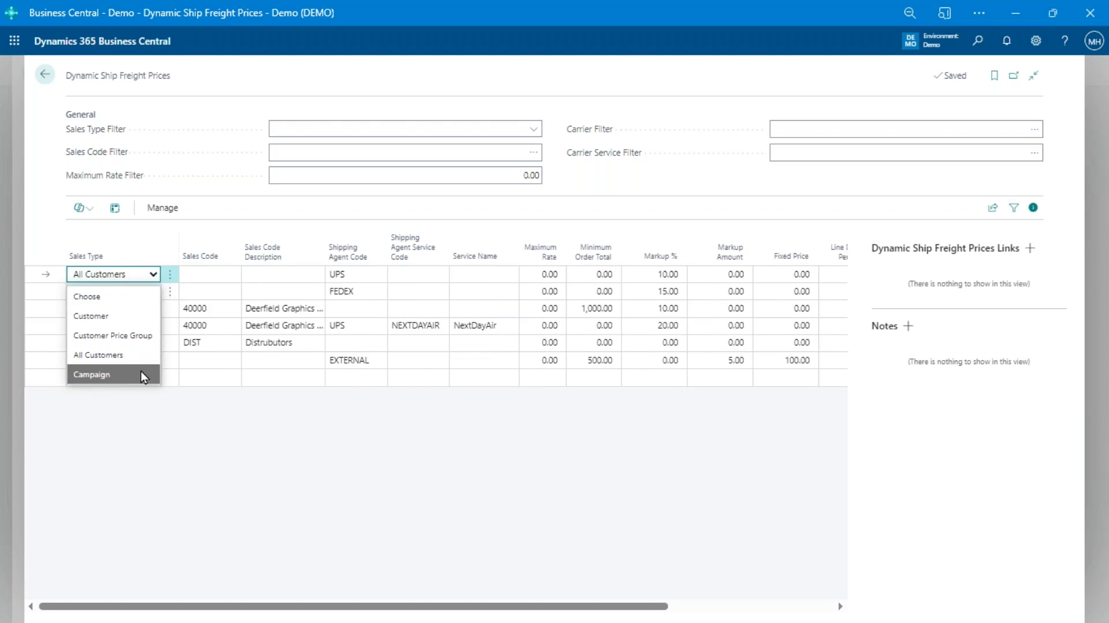
click(190, 477)
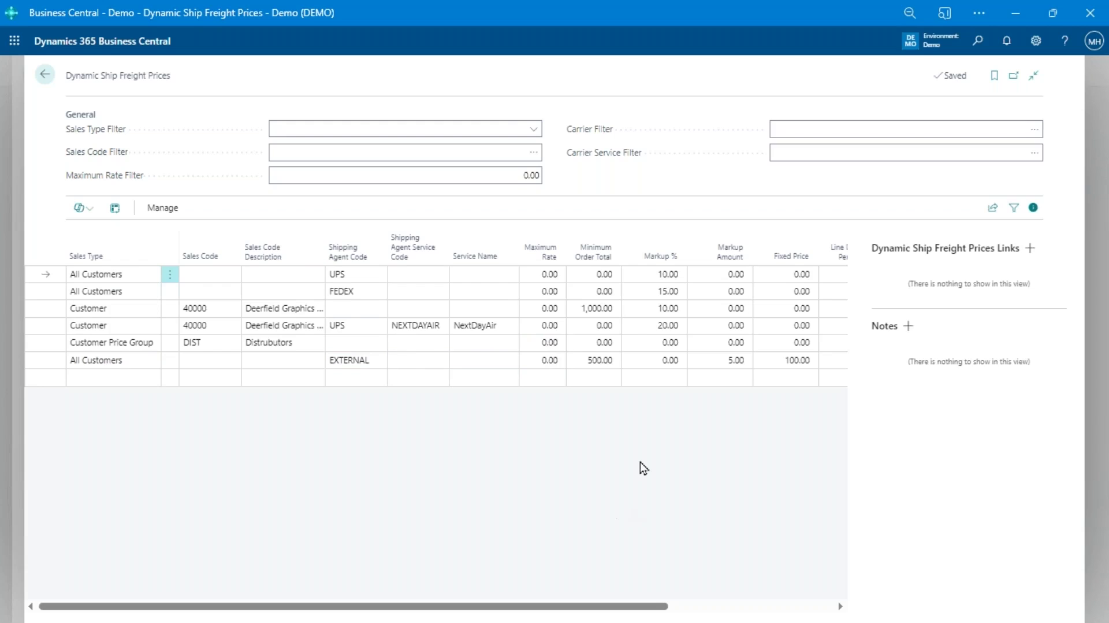
key(Escape)
- Compare the unit cost with the unit price excluding tax on the G/L Account shipping line
click(650, 355)
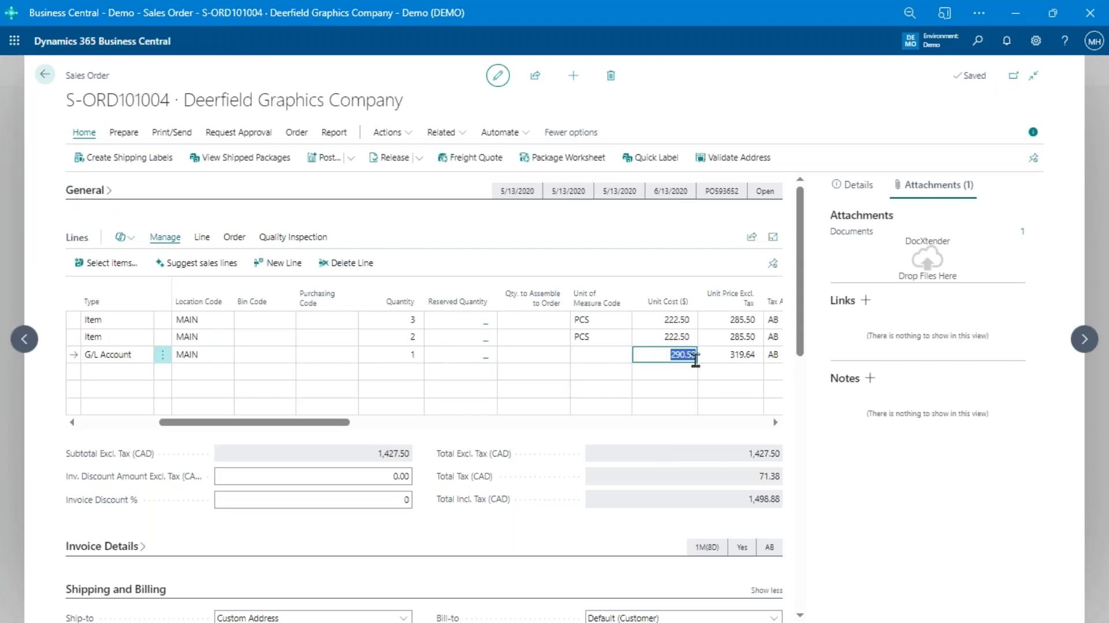
key(Tab)
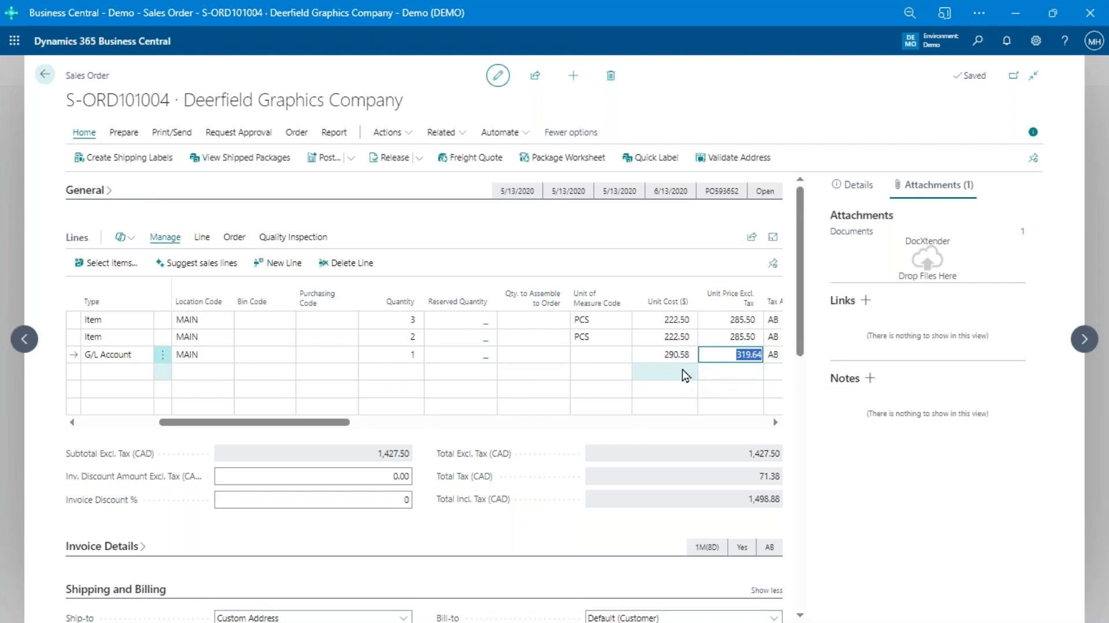
click(673, 351)
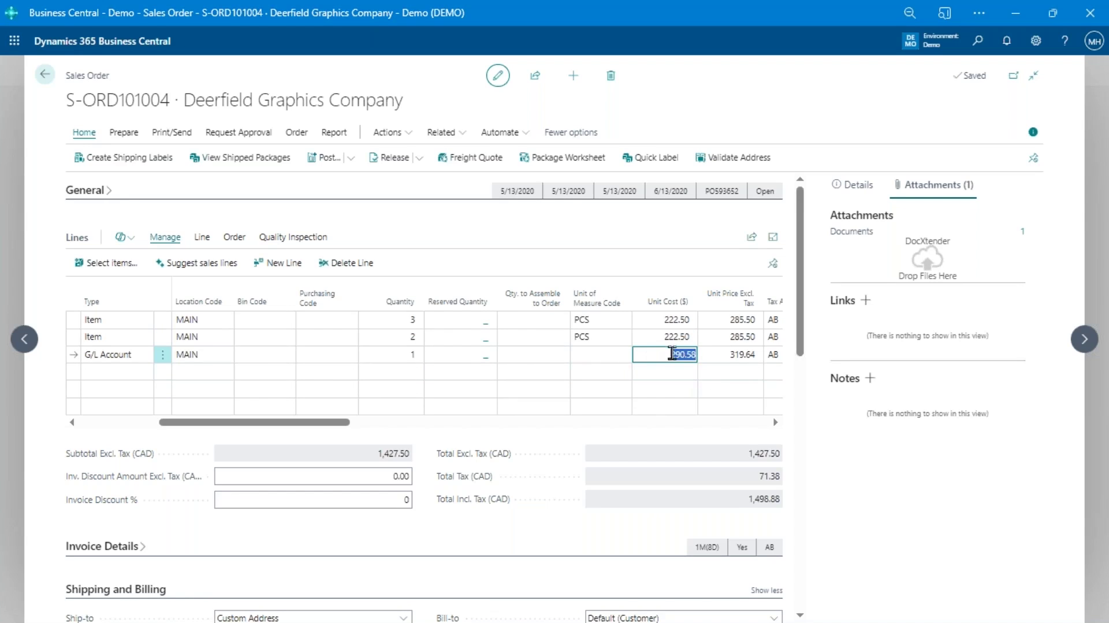
click(748, 353)
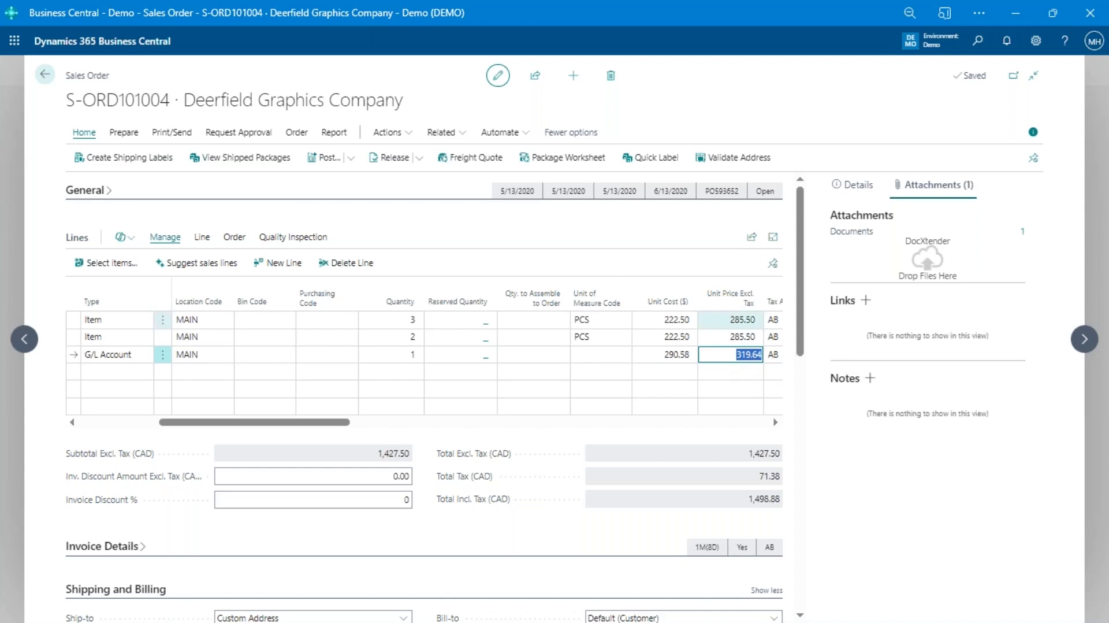
- Open the order's Freight Quote again to view its package settings, and cancel it without requesting quotes
click(465, 165)
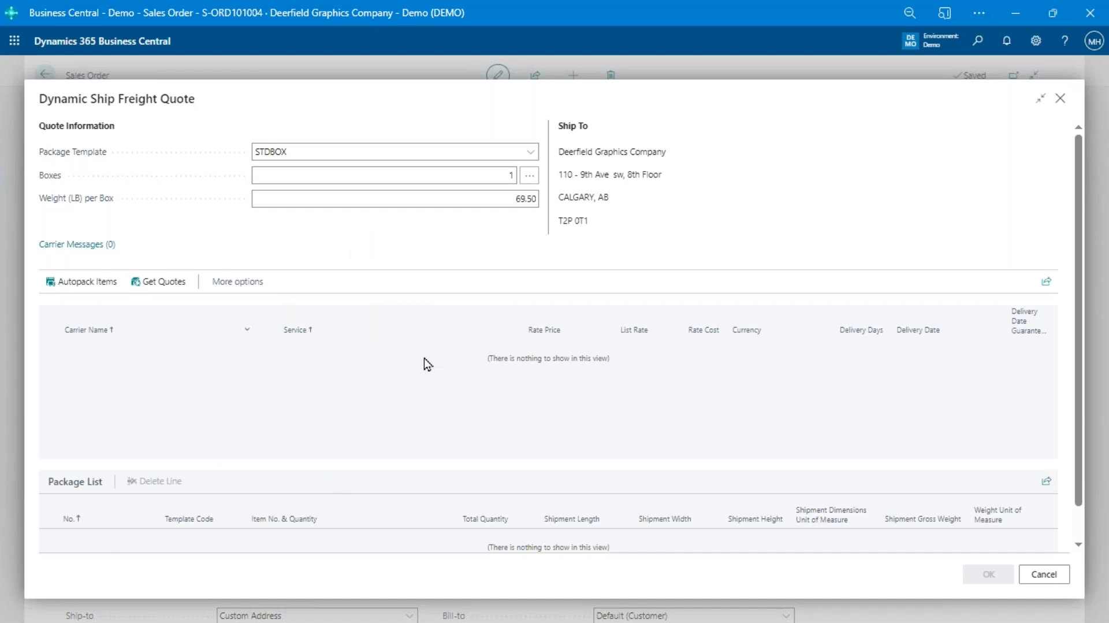
click(1056, 582)
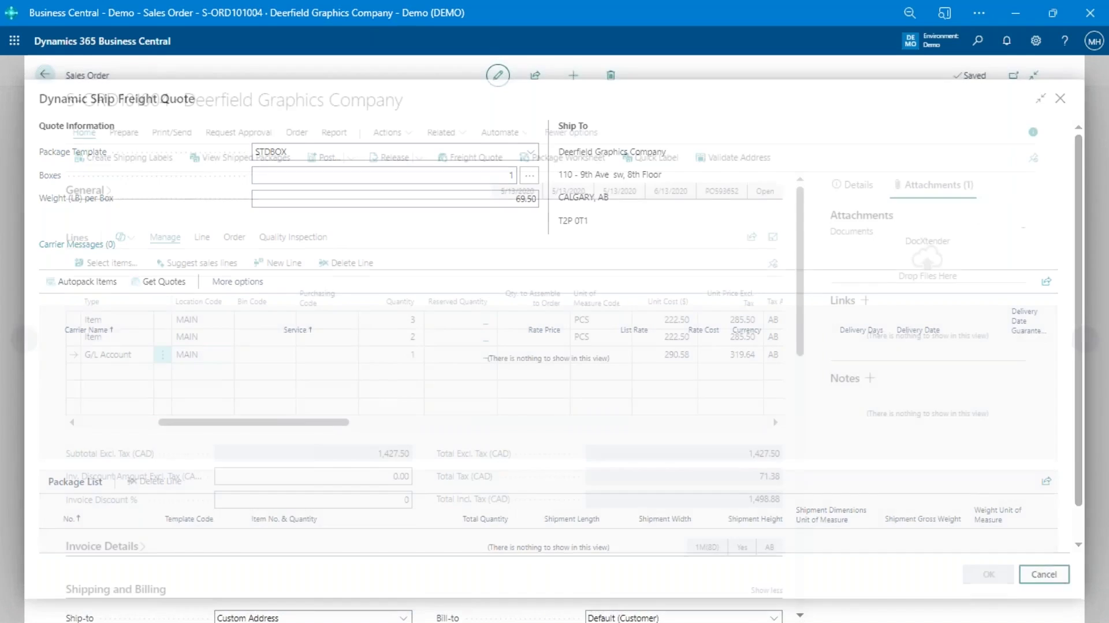
- Check the shipment method's agent and agent service under Shipping and Billing, and close the order to return to the sales orders list
scroll(480, 512, down, 4)
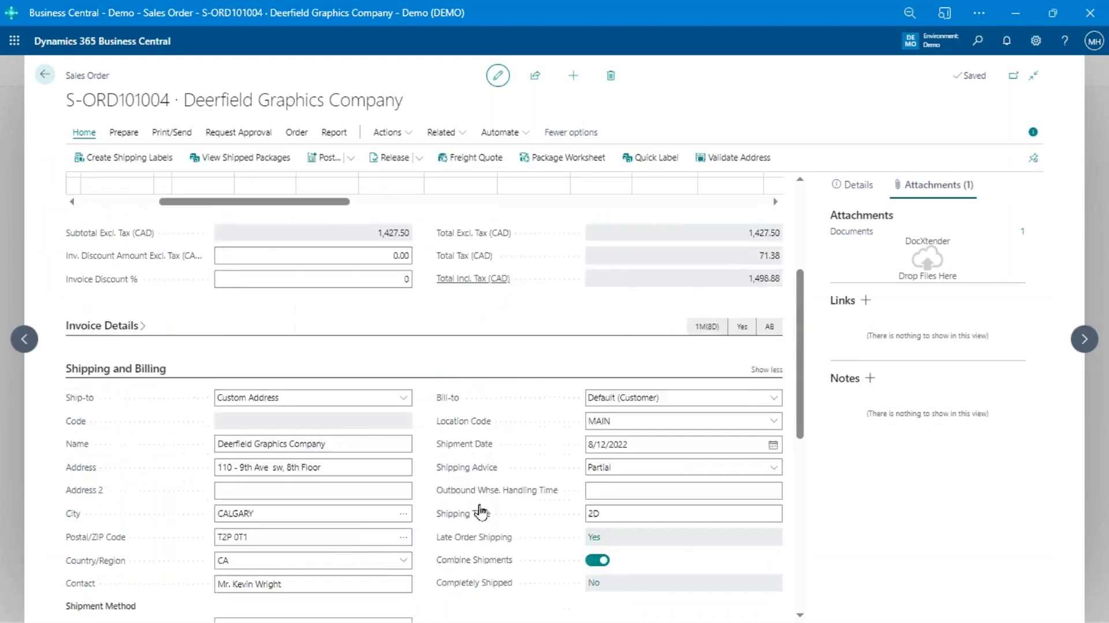
scroll(480, 511, down, 2)
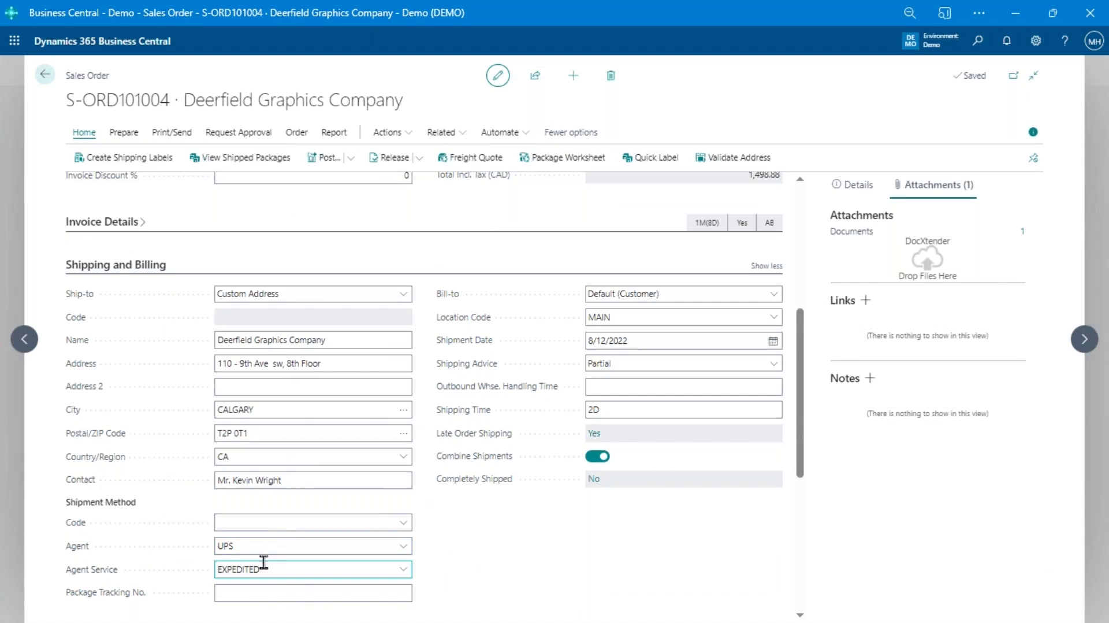
scroll(427, 572, up, 5)
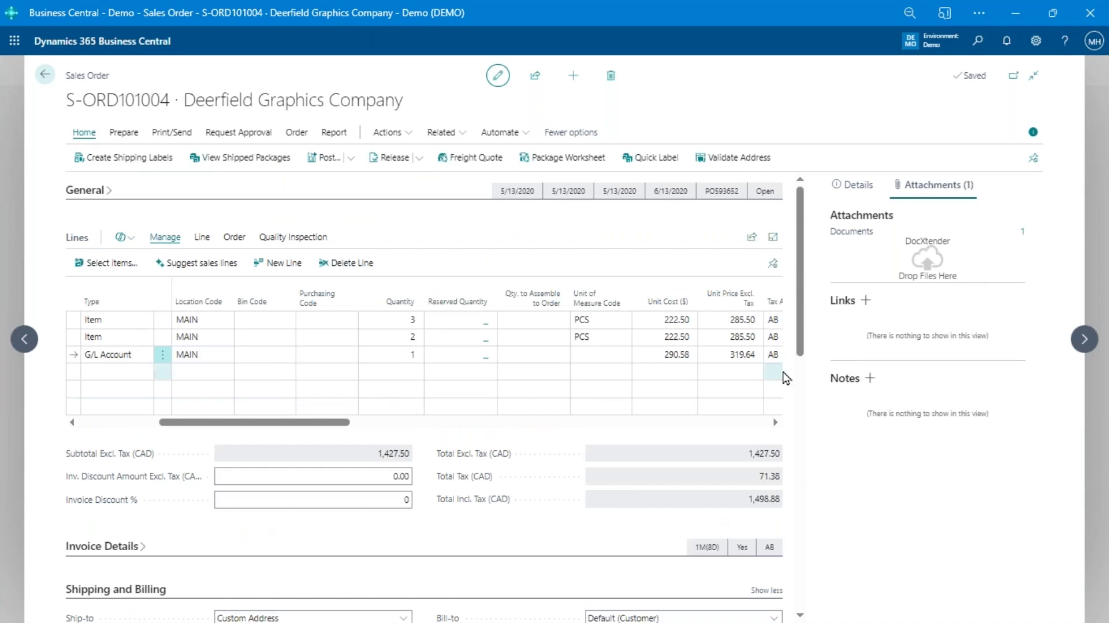
key(Escape)
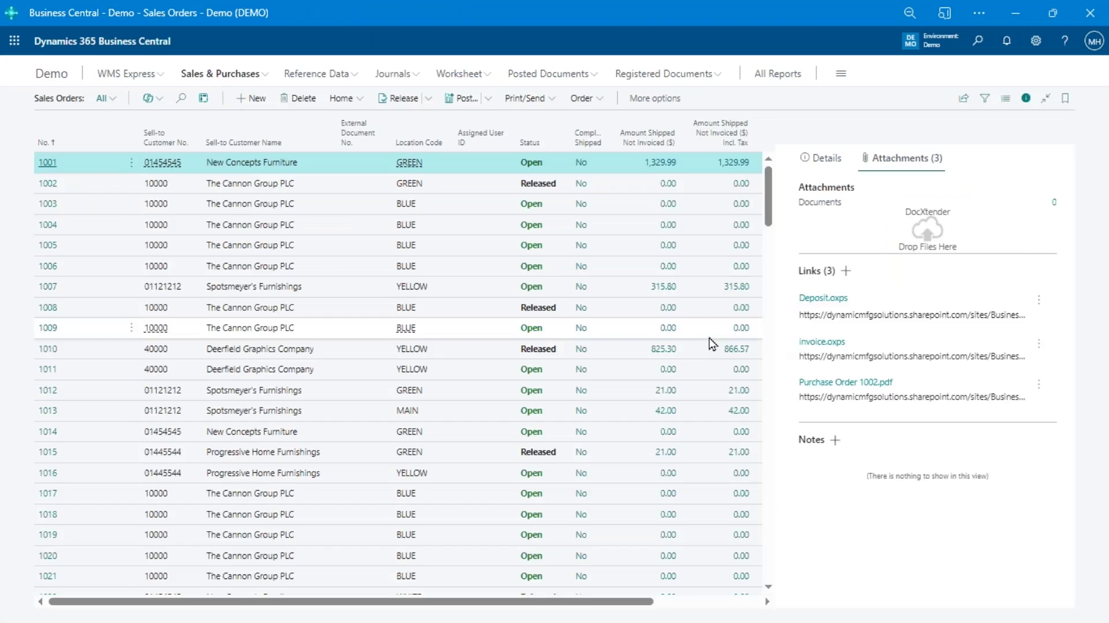
- Leave the sales orders list and open the Dynamic Ship Package Worksheet
key(Escape)
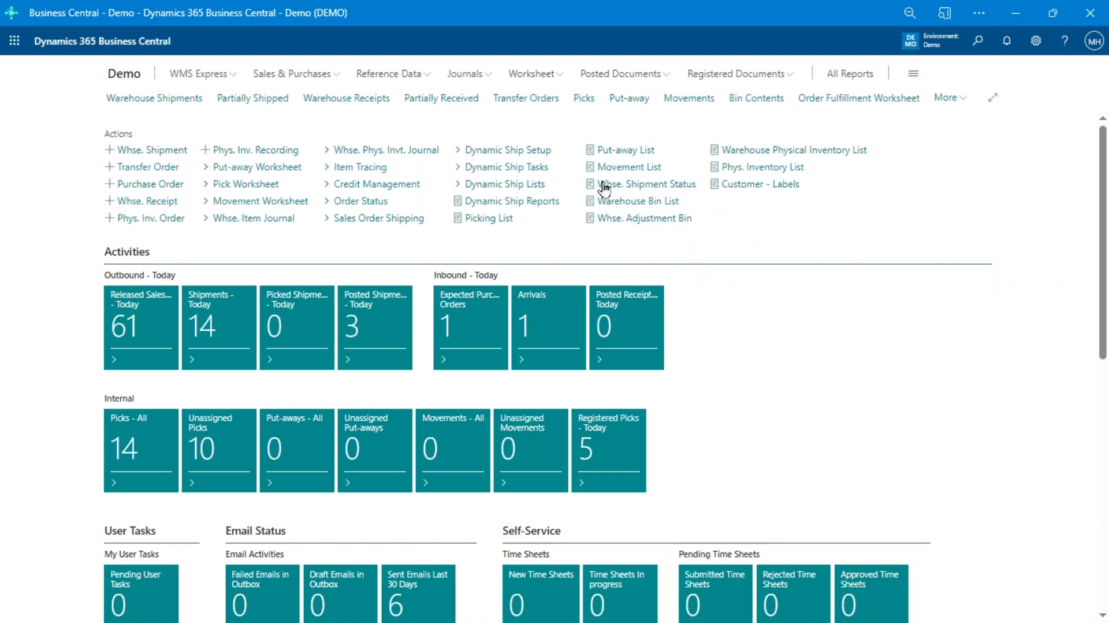
click(531, 170)
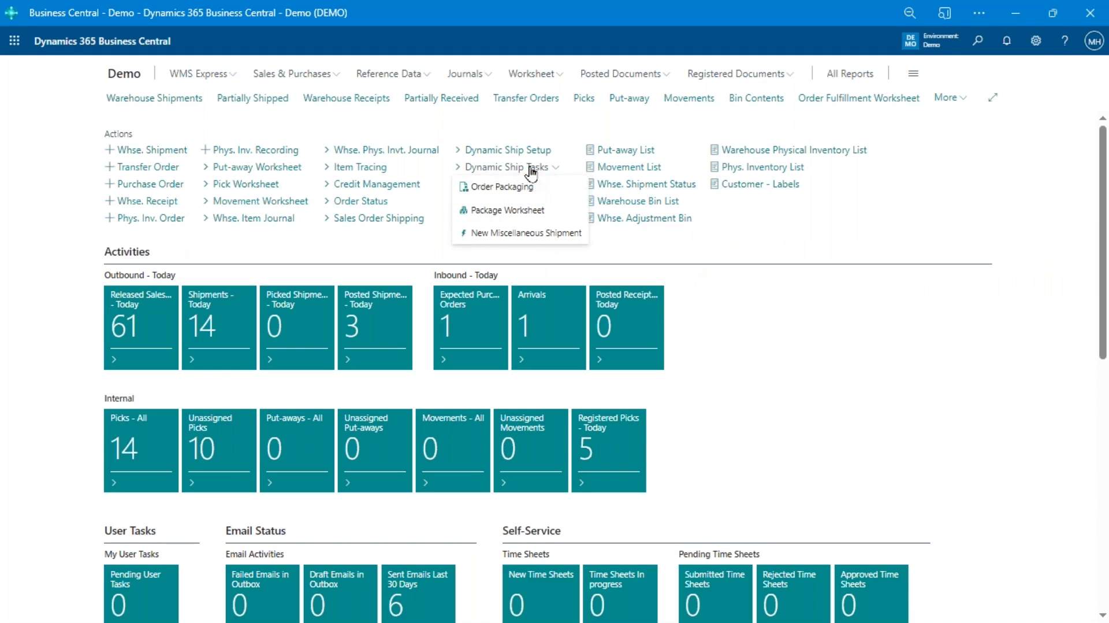
click(541, 213)
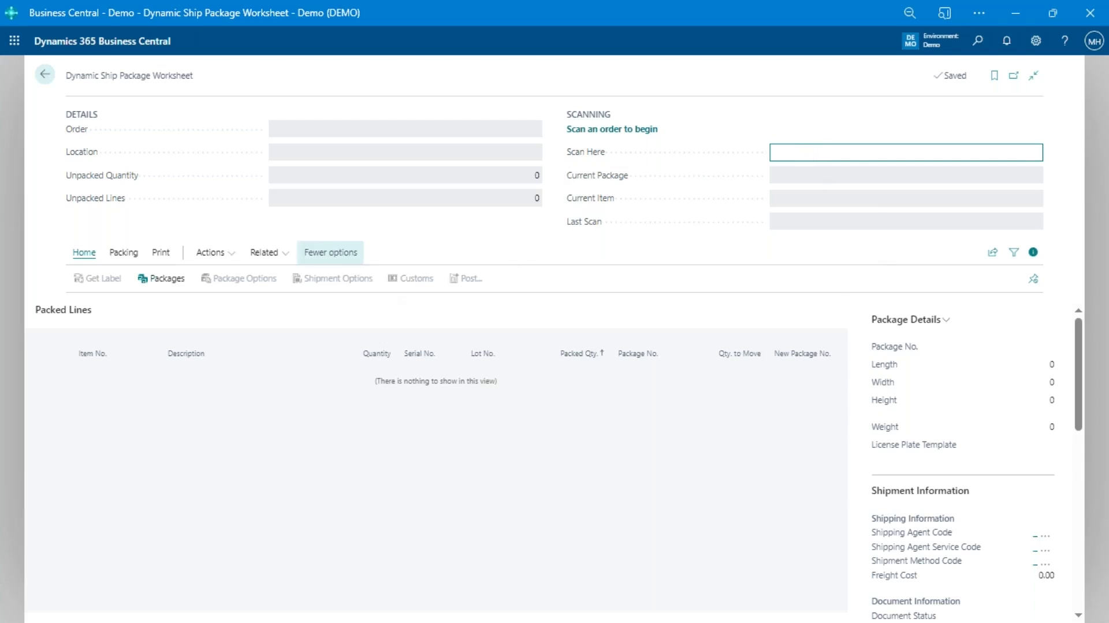
- Look through the worksheet's additional functions, including return labels, tracking and scale actions
click(202, 254)
mouse_move(215, 323)
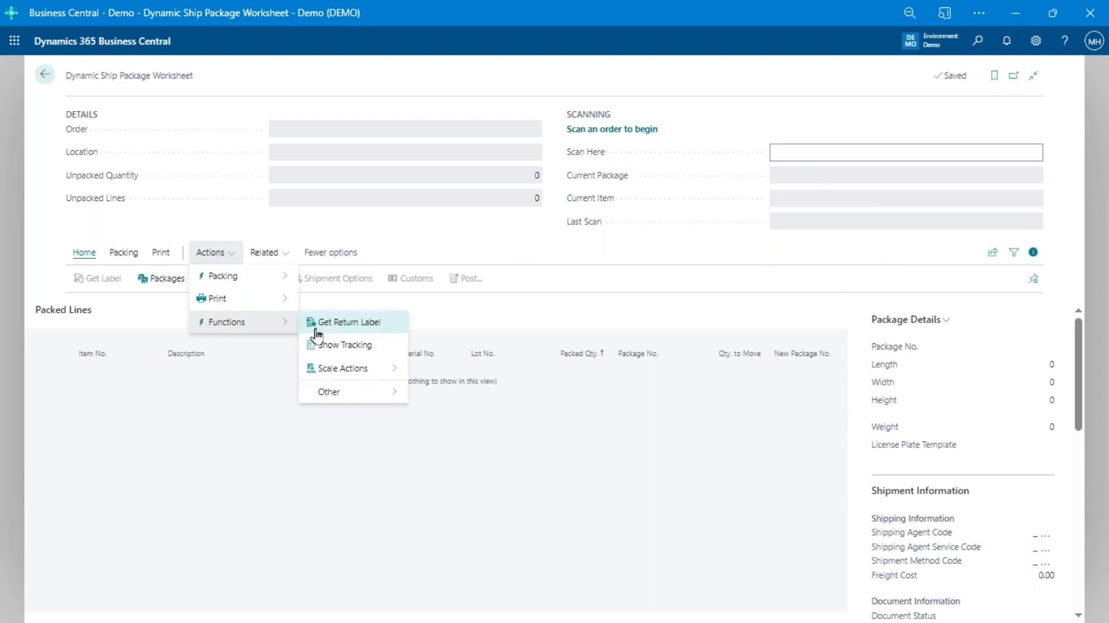
mouse_move(346, 392)
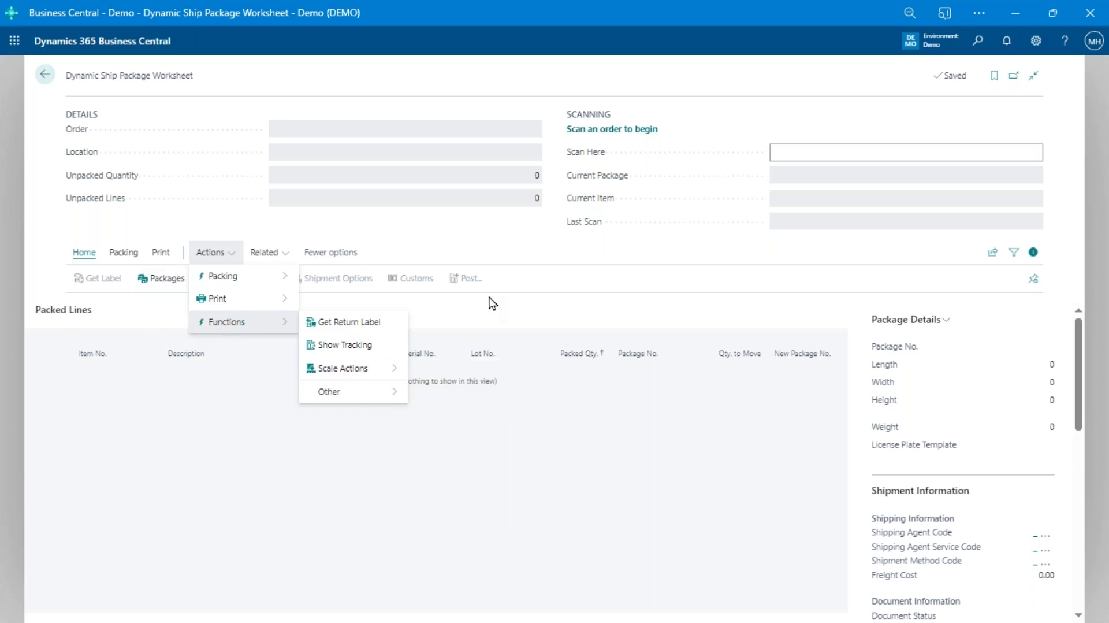
- Load the sales order into the worksheet by its order number and review its shipment, destination, package and comment information
click(832, 149)
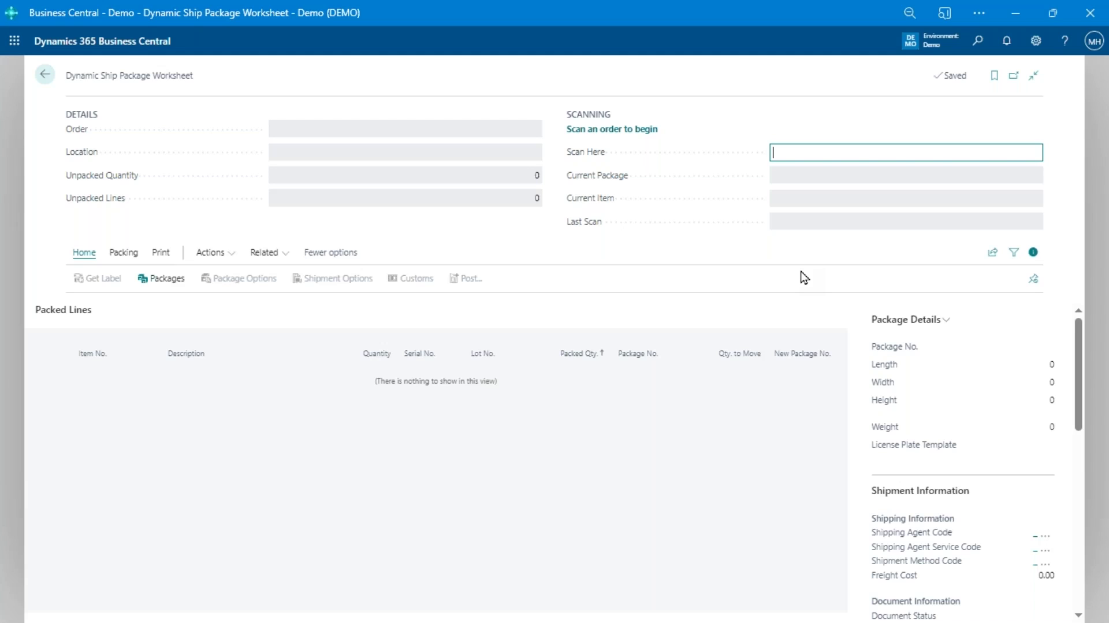
text(S-ORD101004)
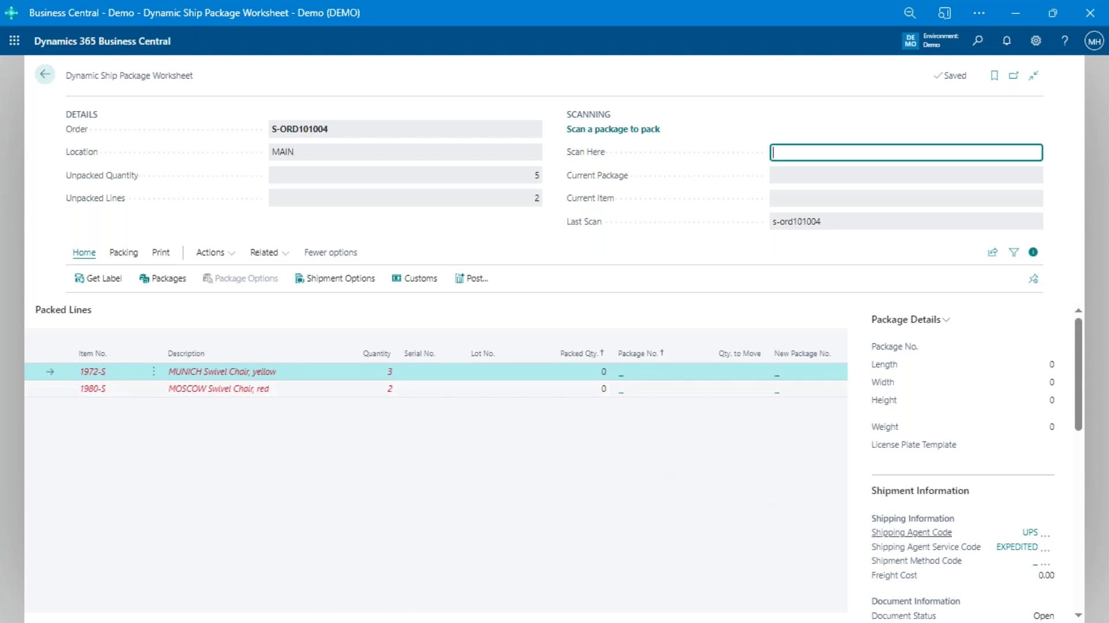
scroll(894, 520, down, 3)
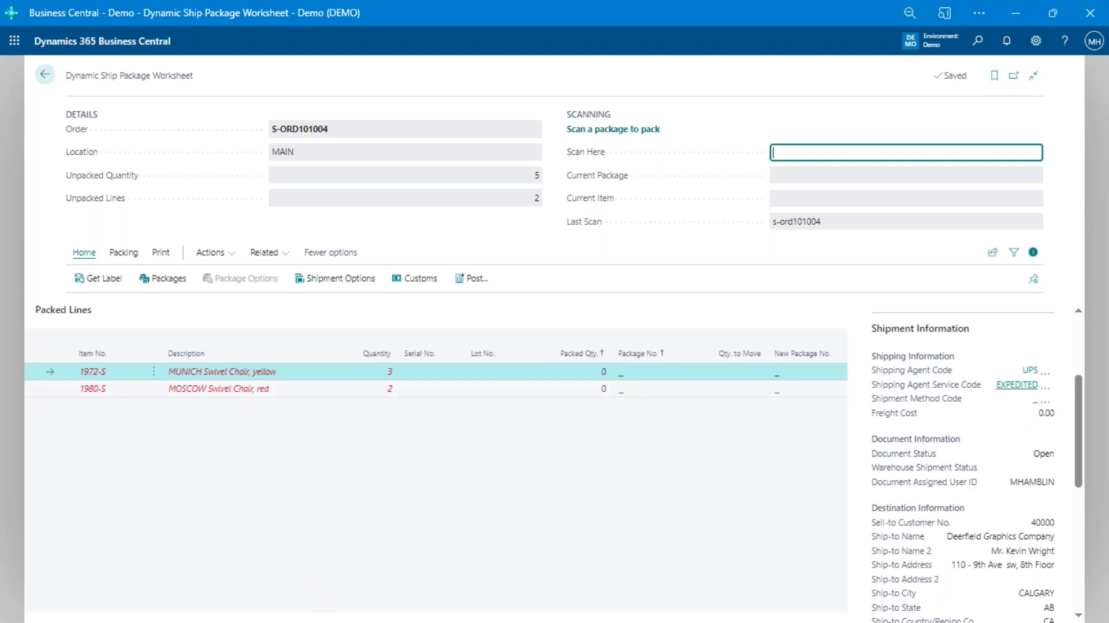
scroll(1002, 384, down, 3)
scroll(1030, 411, down, 3)
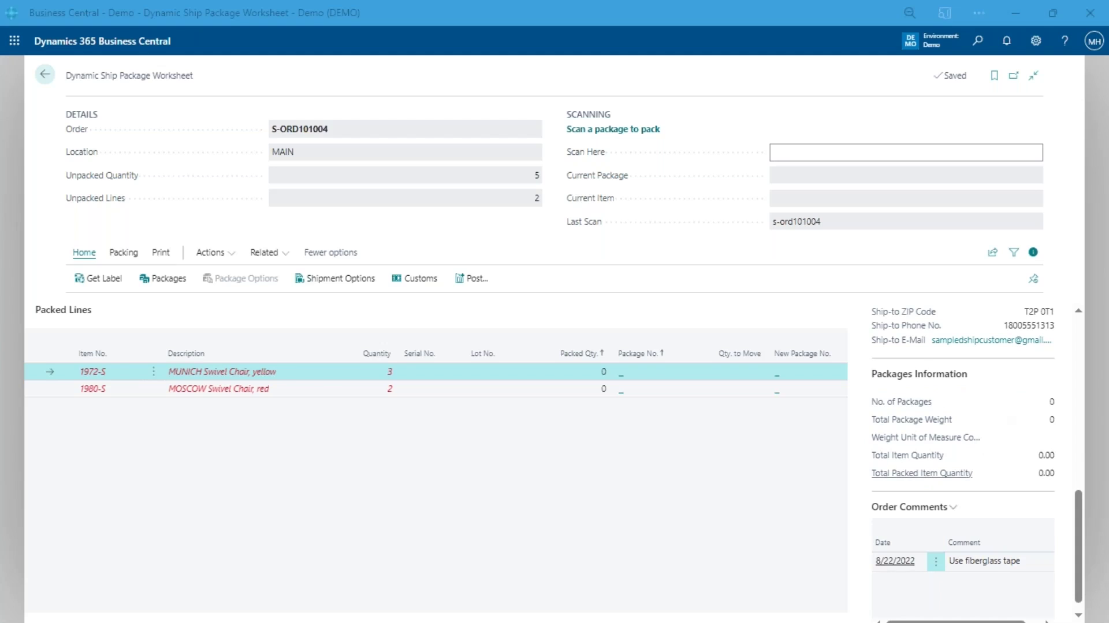
click(733, 493)
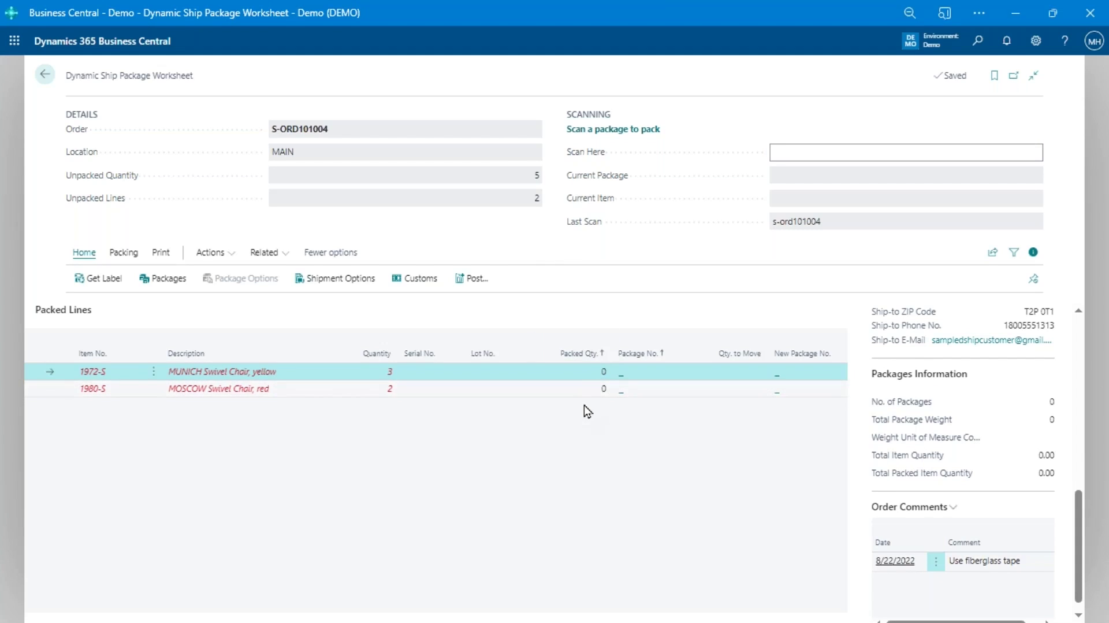
- Open the Quick Label page for the order with the scan command --ql
click(841, 152)
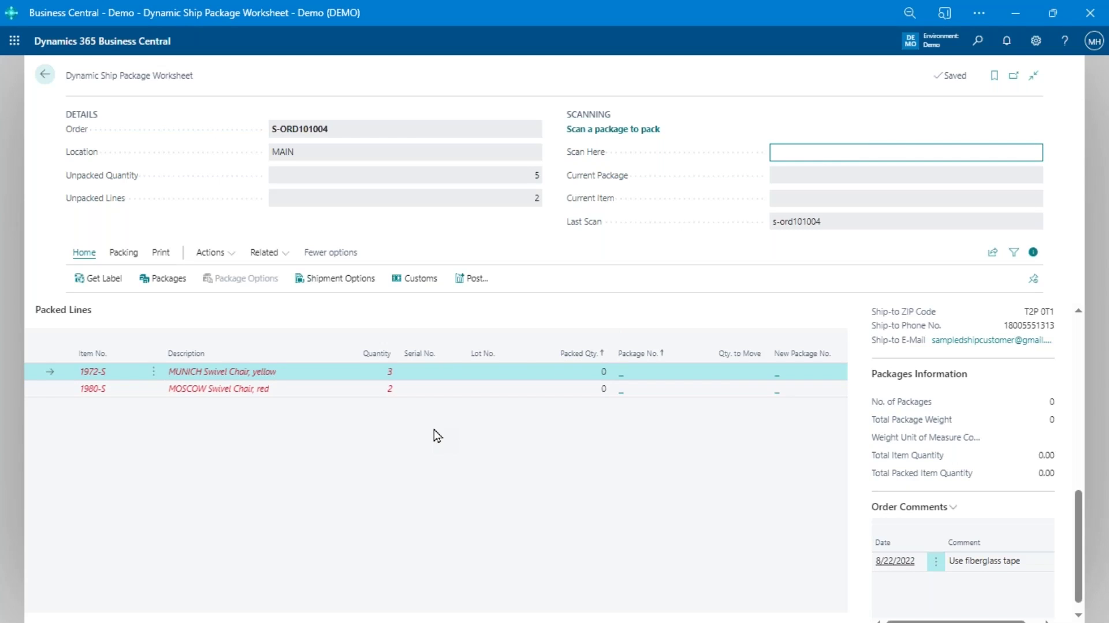
text(--ql)
key(Return)
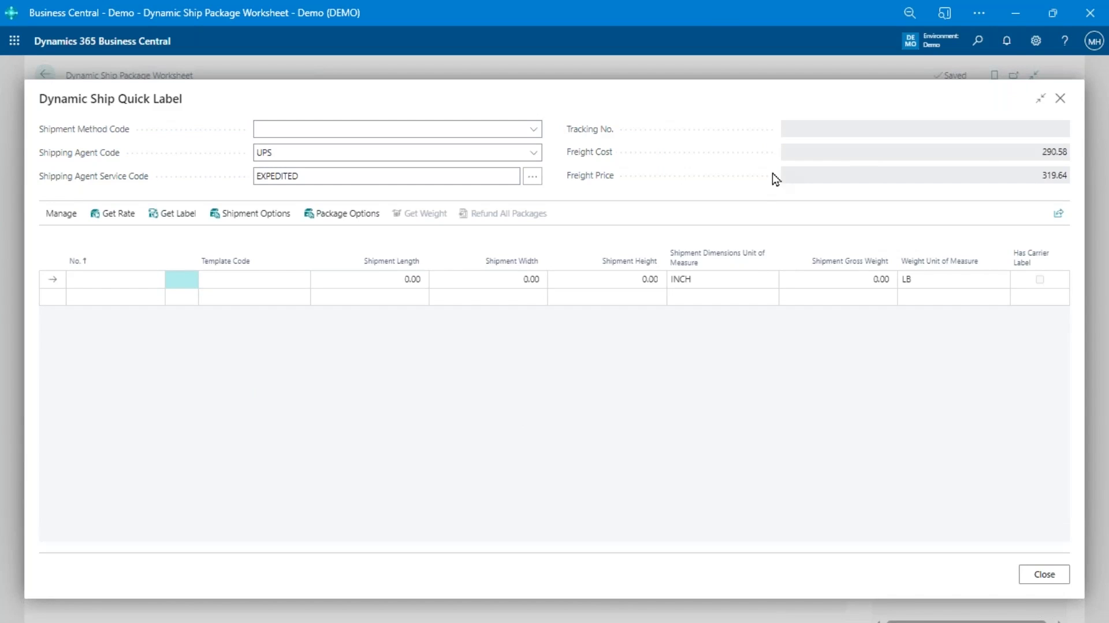
- Add a first quick label package using the LARGEBOX template with a gross weight of 5 lb
click(250, 282)
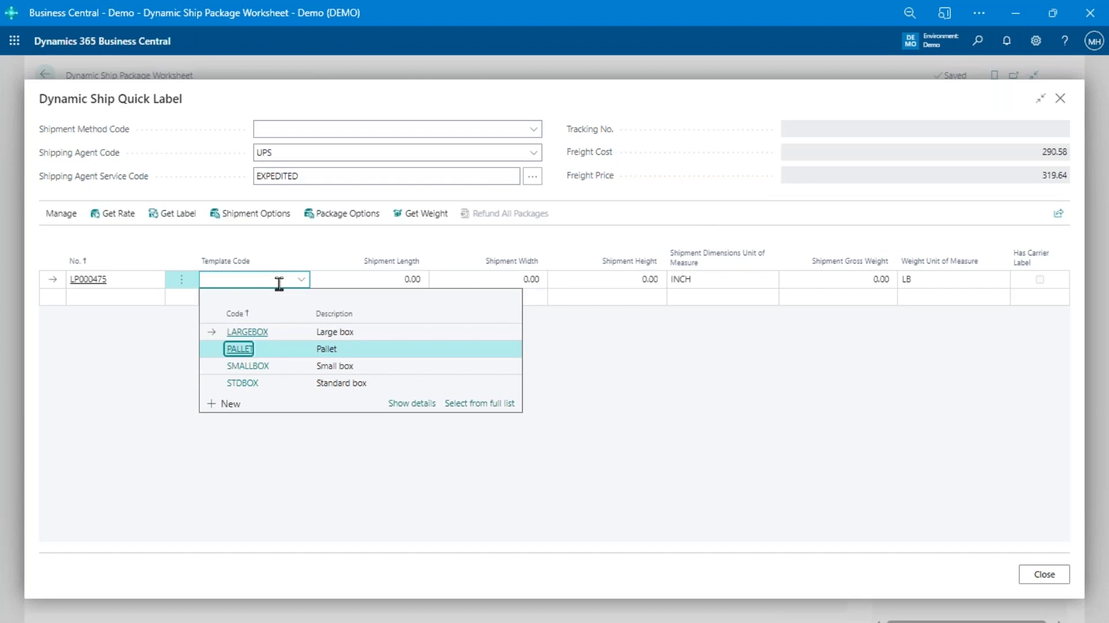
key(Up)
key(Tab)
key(Tab)
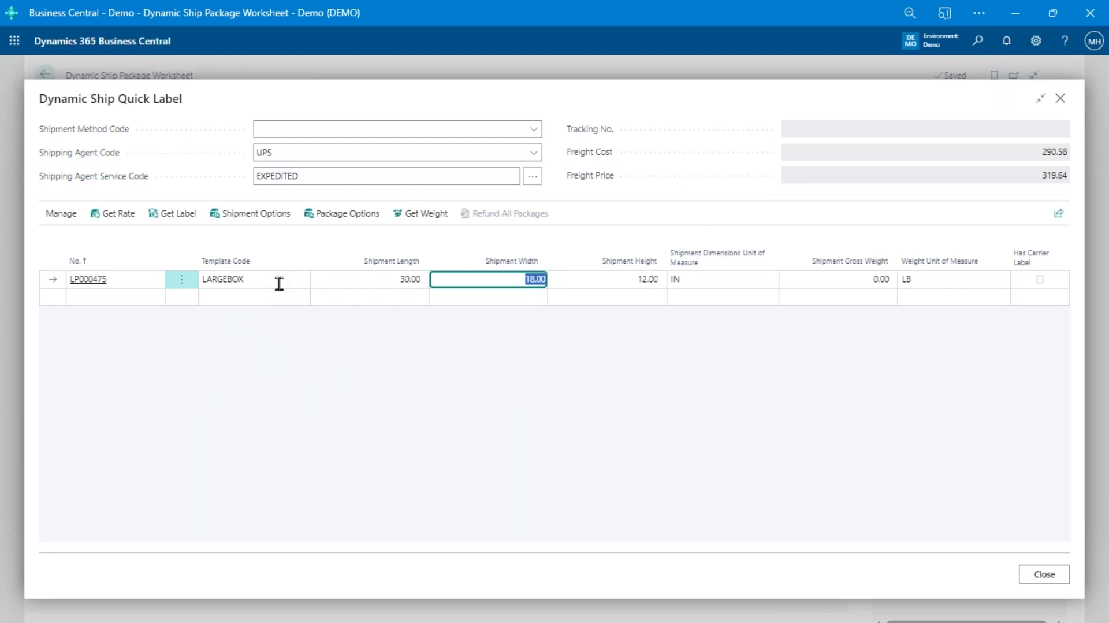
key(Tab)
key(Tab)
key(Tab)
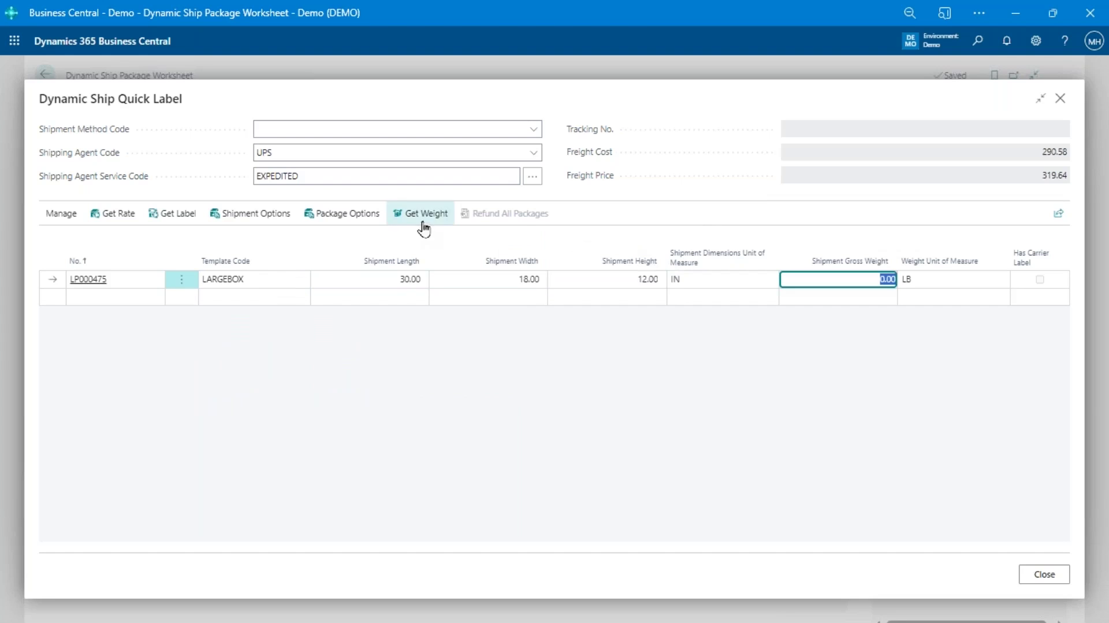
text(5)
key(Down)
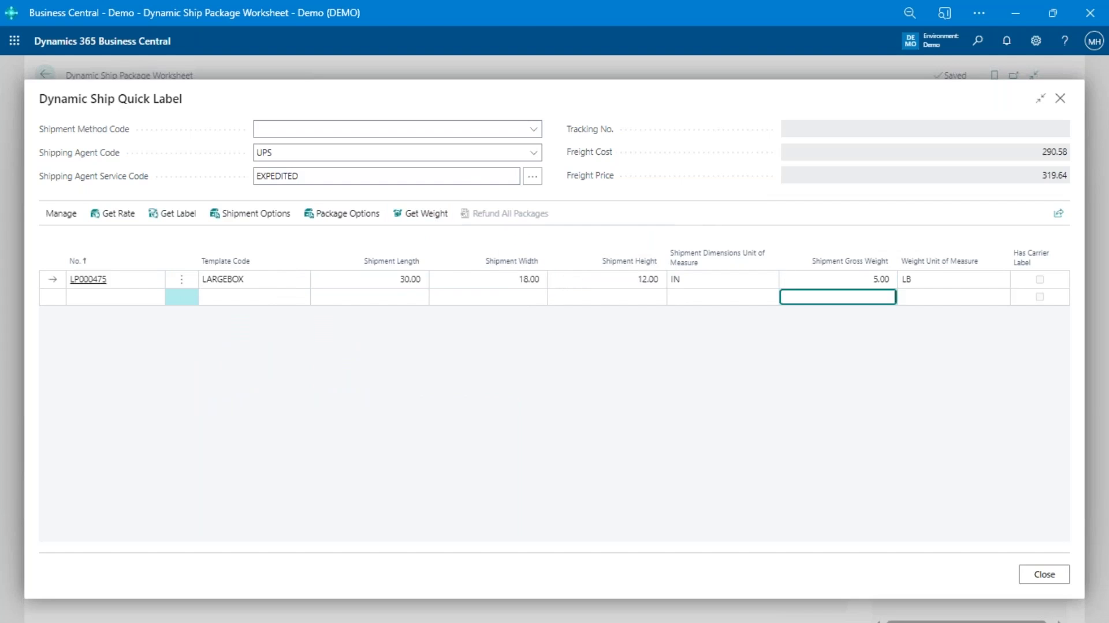
- Add a second quick label package using the SMALLBOX template with a gross weight of 6 lb
key(shift+Tab)
key(shift+Tab)
key(shift+Tab)
key(shift+Tab)
key(alt+Down)
key(Down)
key(Down)
key(Down)
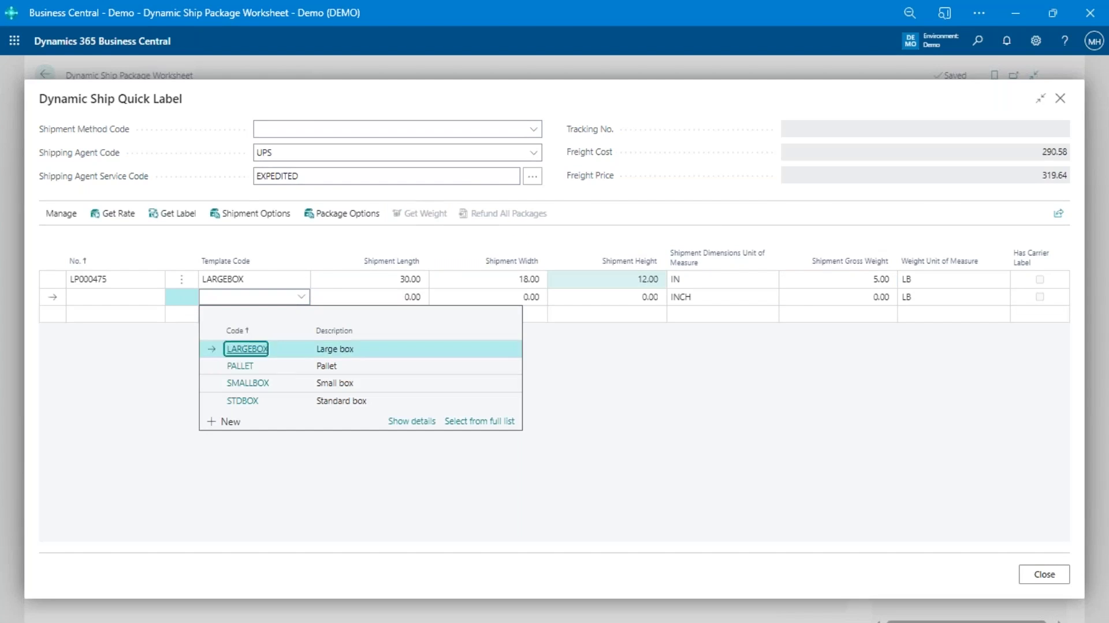
key(Return)
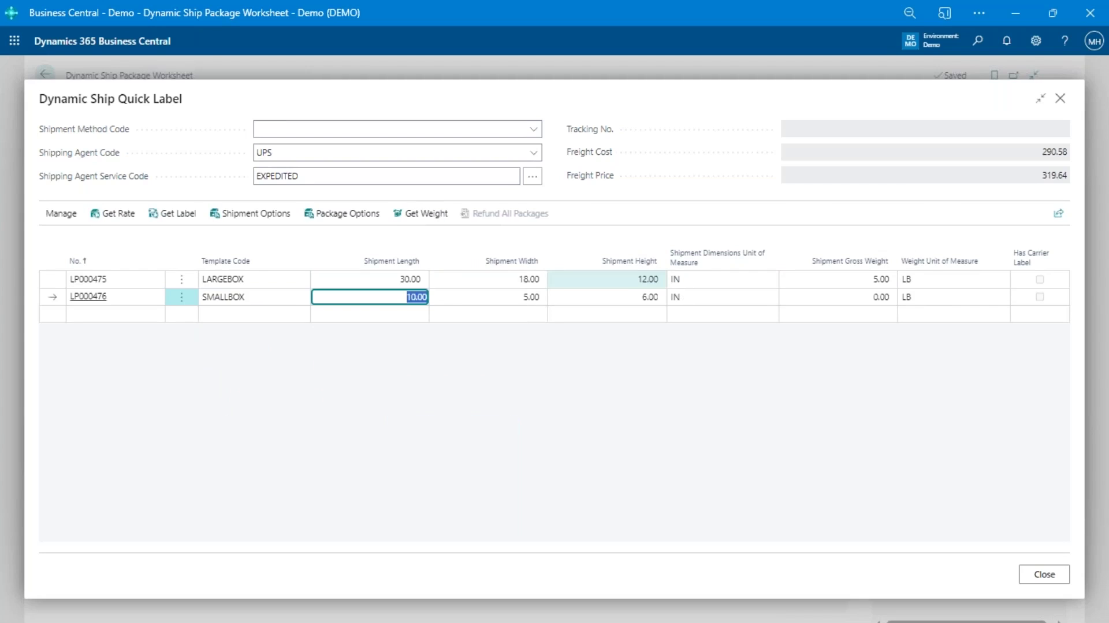
key(Tab)
key(Tab)
key(Tab)
key(Tab)
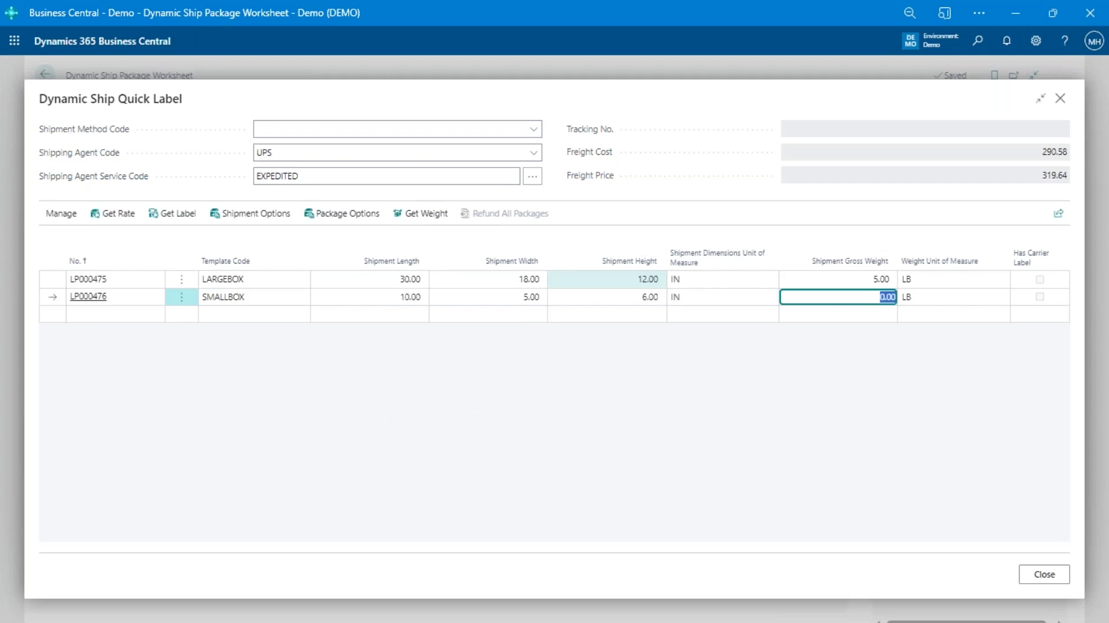
text(6)
- Delete both the LARGEBOX and SMALLBOX package lines and close the Quick Label page
key(shift+Tab)
key(shift+Tab)
key(shift+Tab)
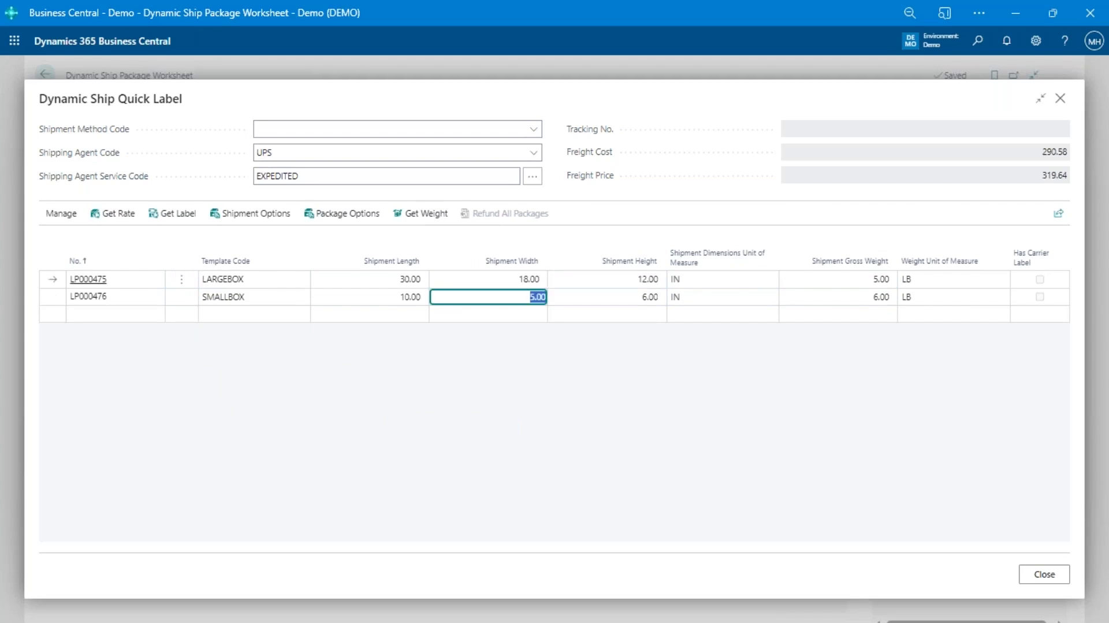
key(shift+Tab)
key(Up)
key(shift+Tab)
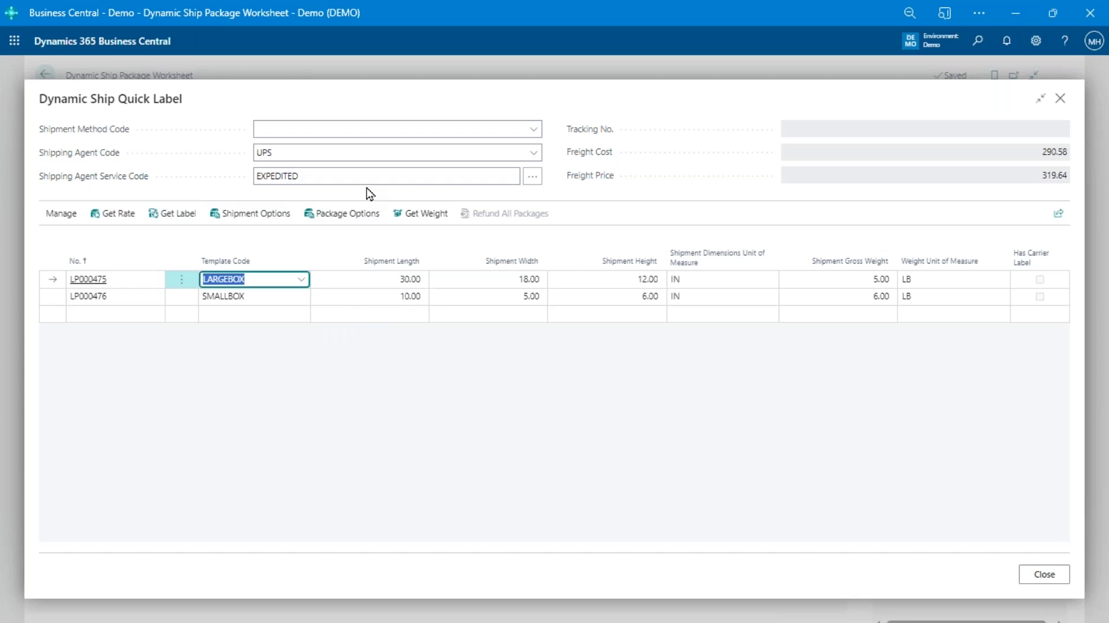
key(shift+Down)
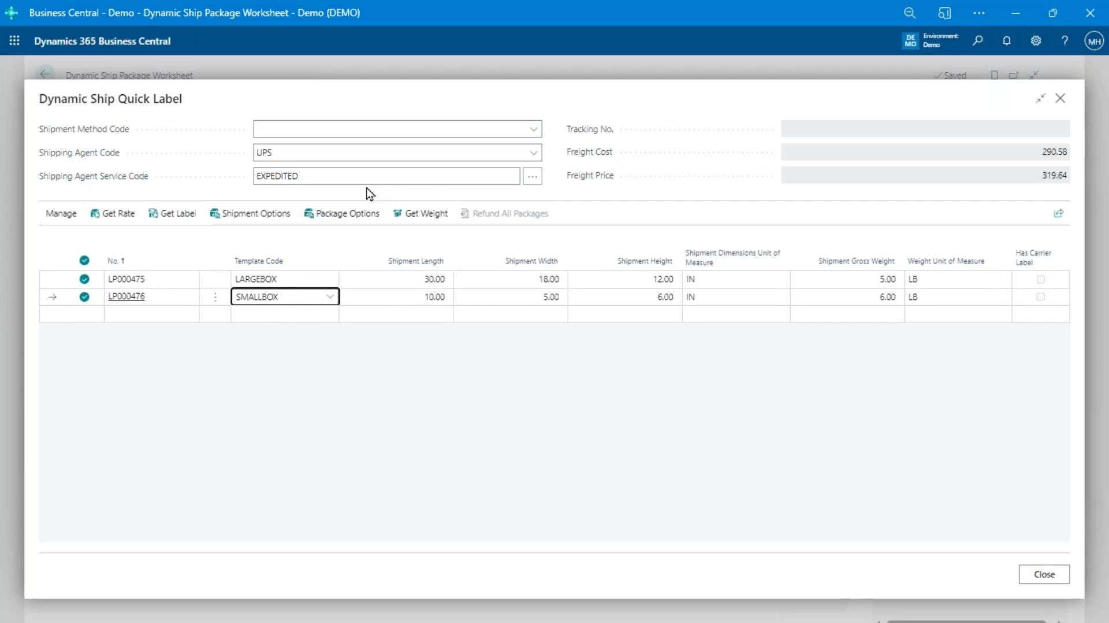
key(ctrl+Delete)
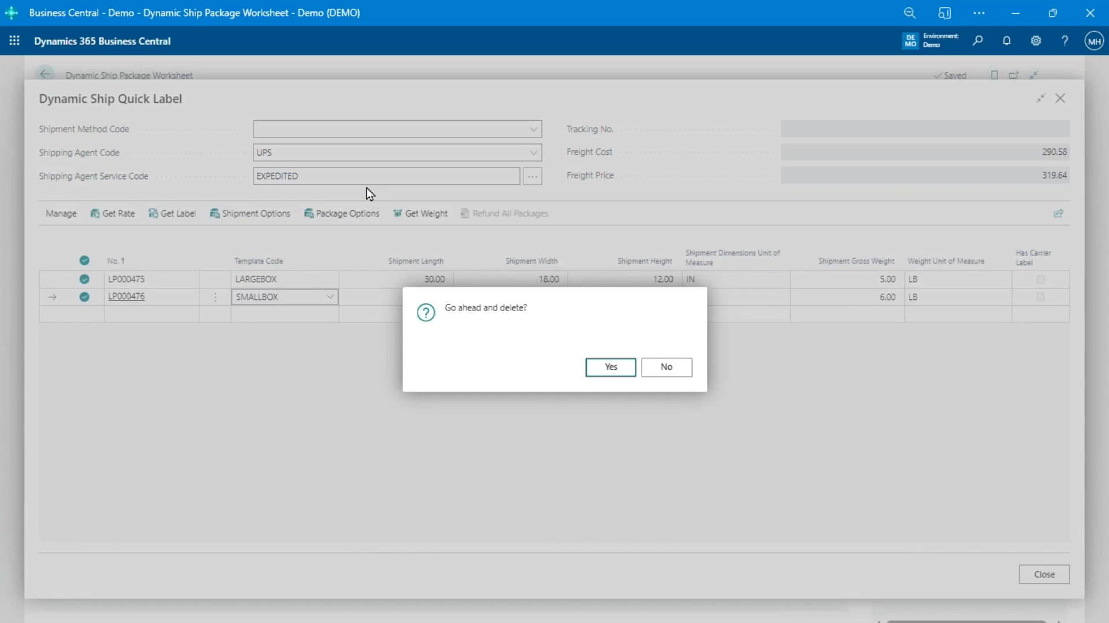
key(Return)
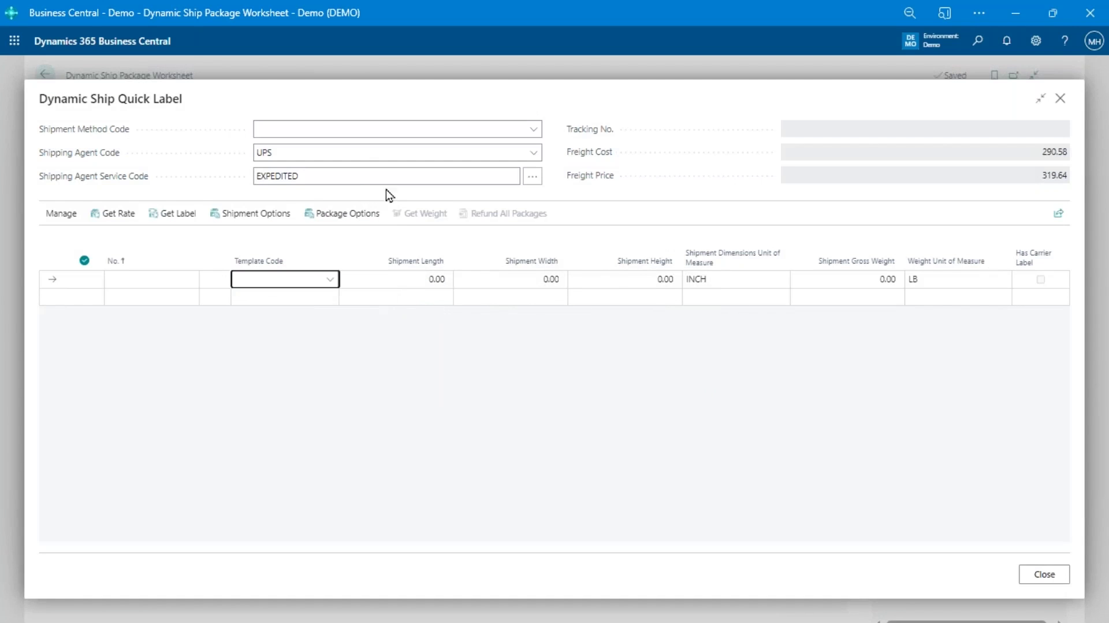
click(1061, 98)
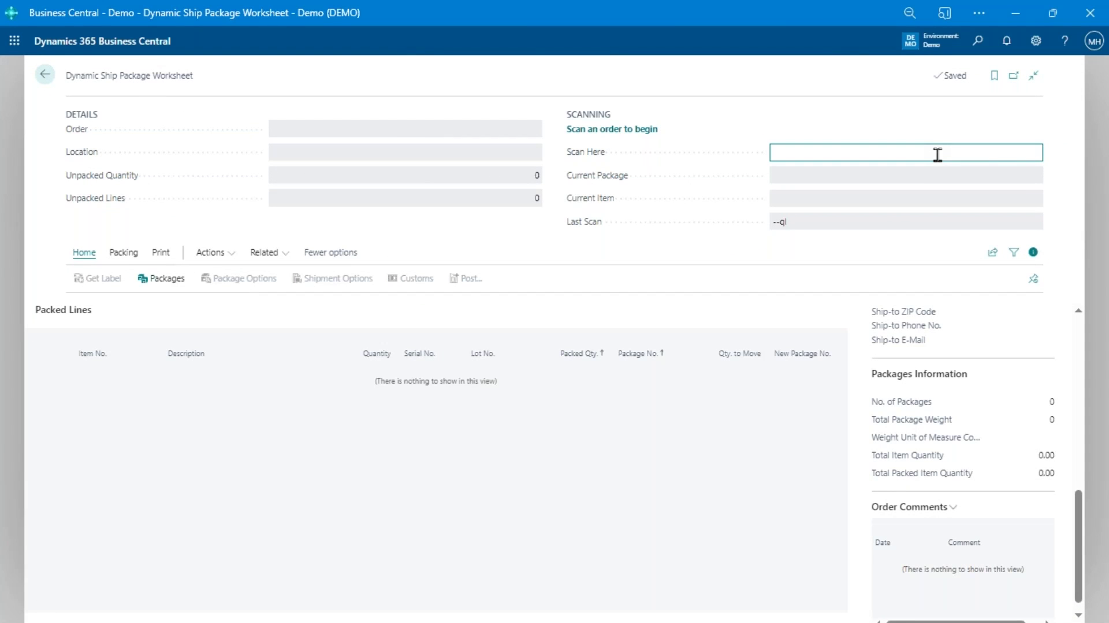
- Reload the same sales order into the package worksheet by its order number
text(s-ord101004)
key(Return)
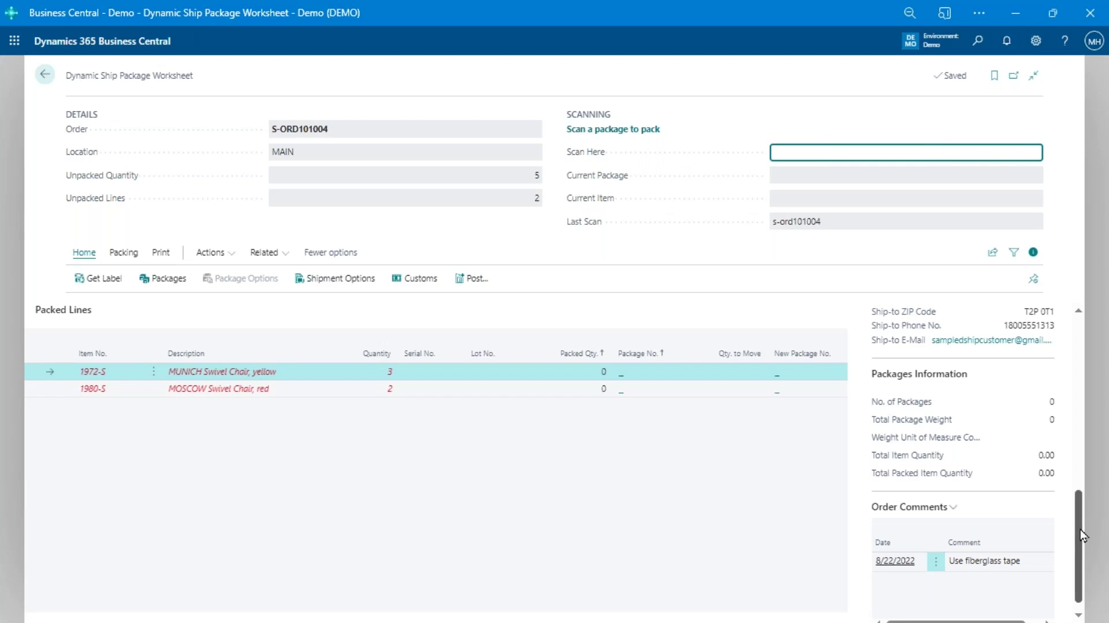
drag(1080, 532, 1073, 333)
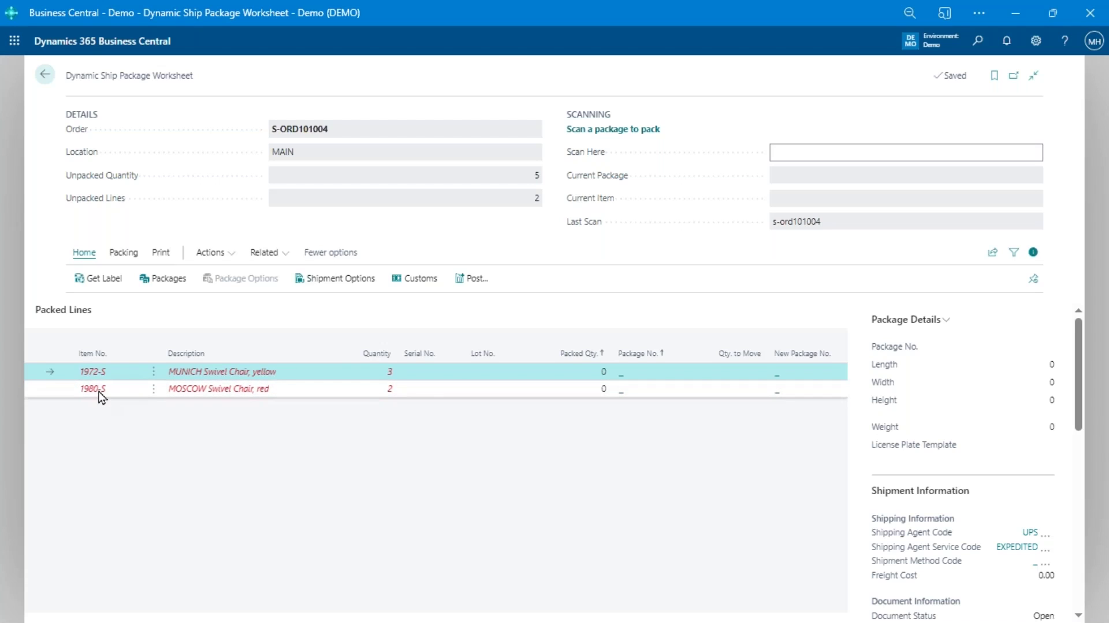
- Look over the worksheet's packing commands and the order's document and destination information
click(790, 153)
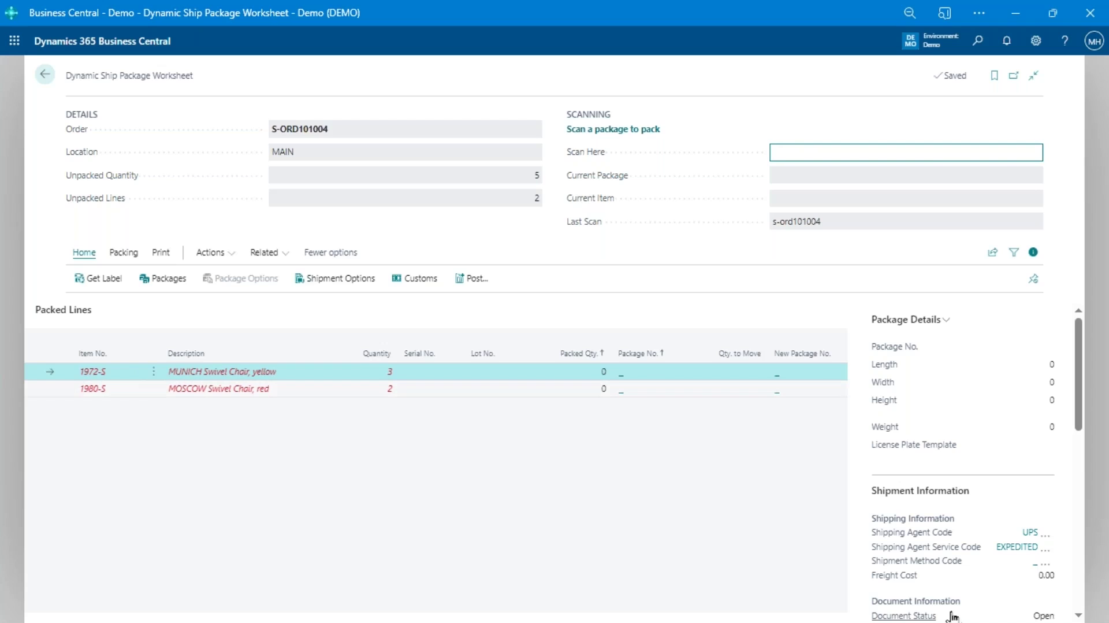
click(130, 255)
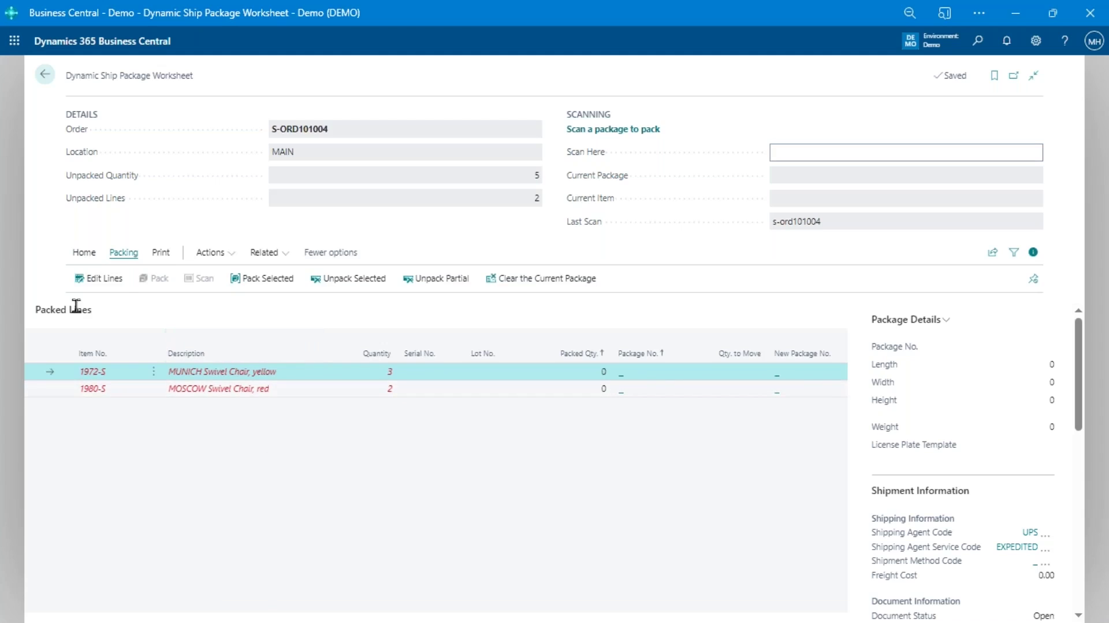
click(85, 254)
click(841, 154)
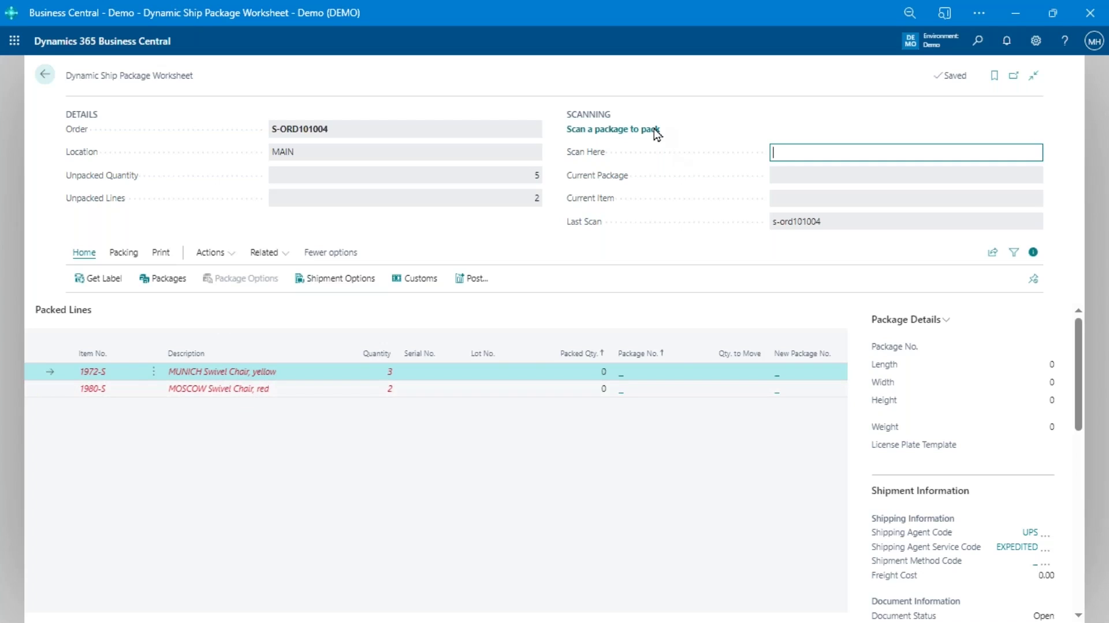
scroll(958, 559, down, 10)
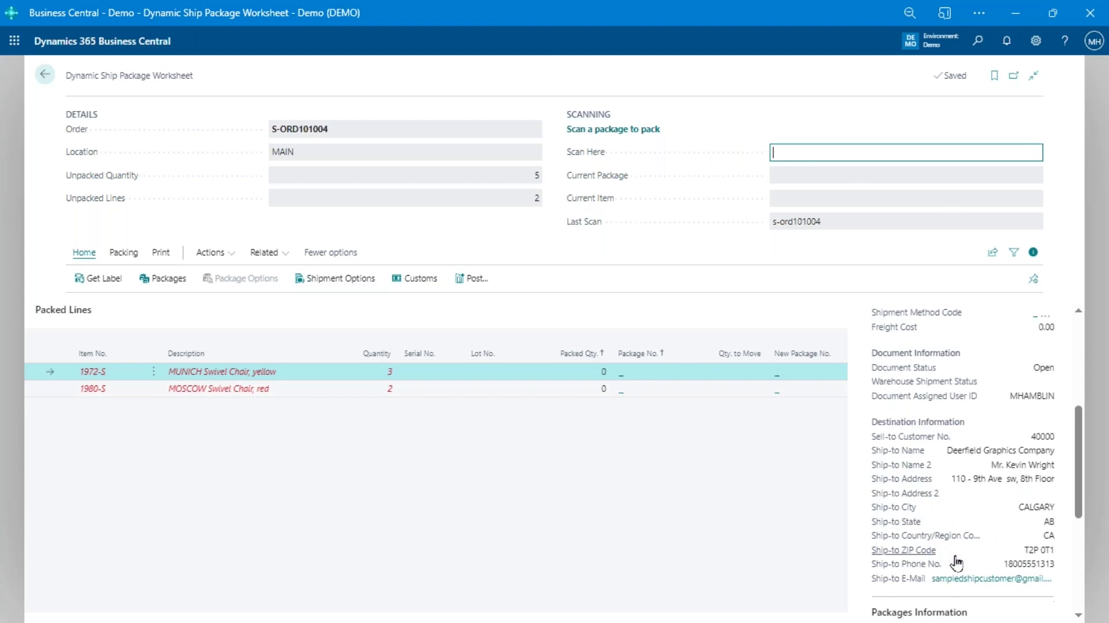
scroll(998, 449, up, 10)
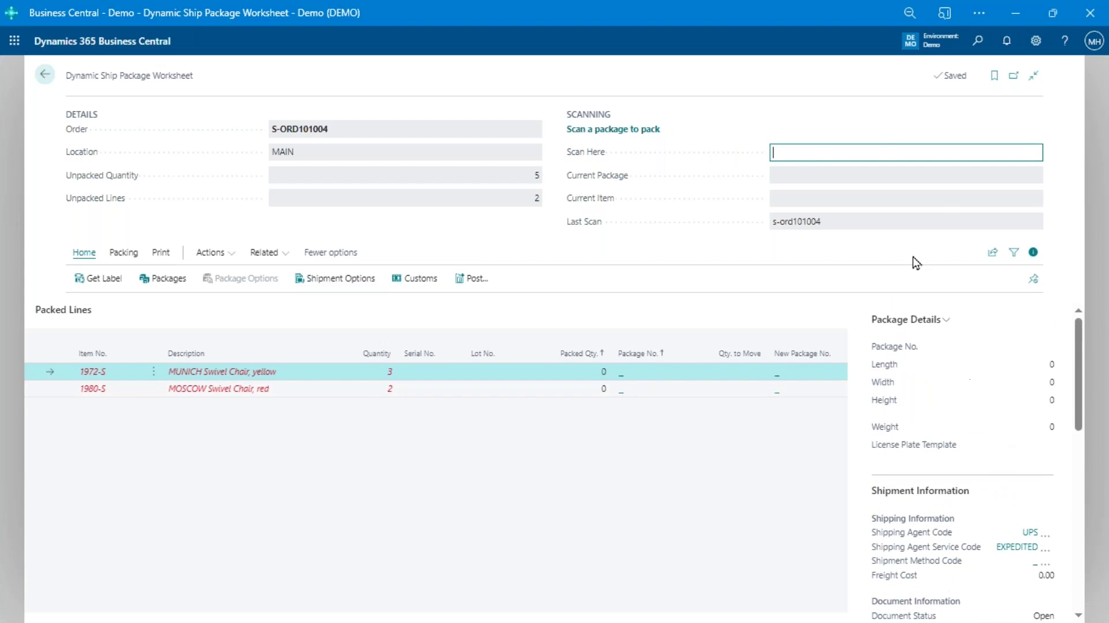
- Make LP000477 the current package in the worksheet, check its package details, and ready the scan entry for an item
click(882, 150)
text(LP000477)
key(Return)
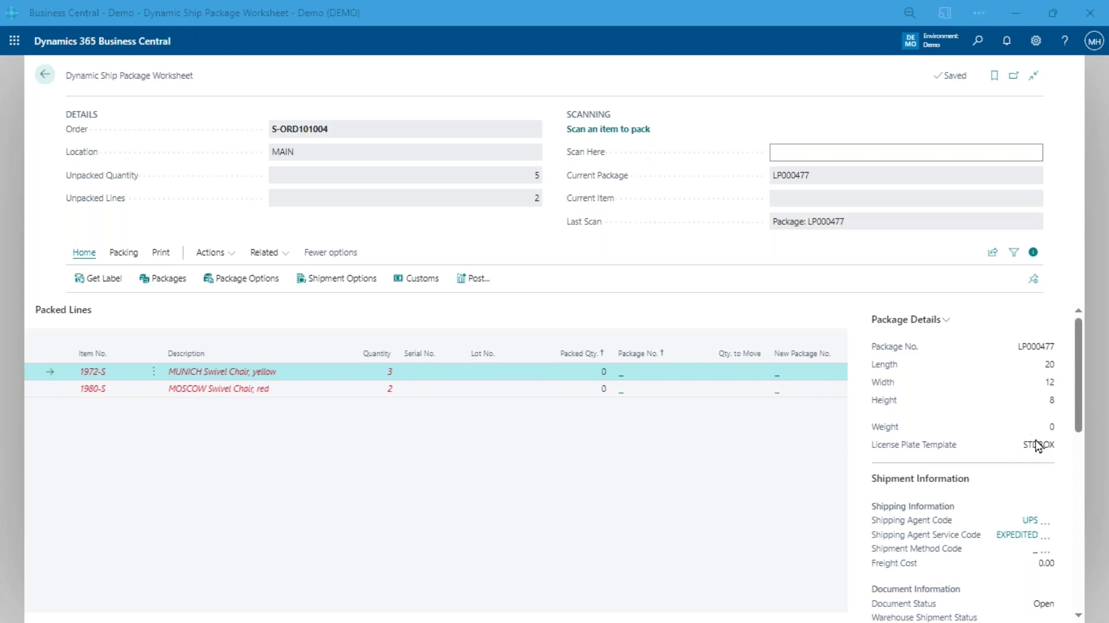
click(919, 319)
click(1050, 367)
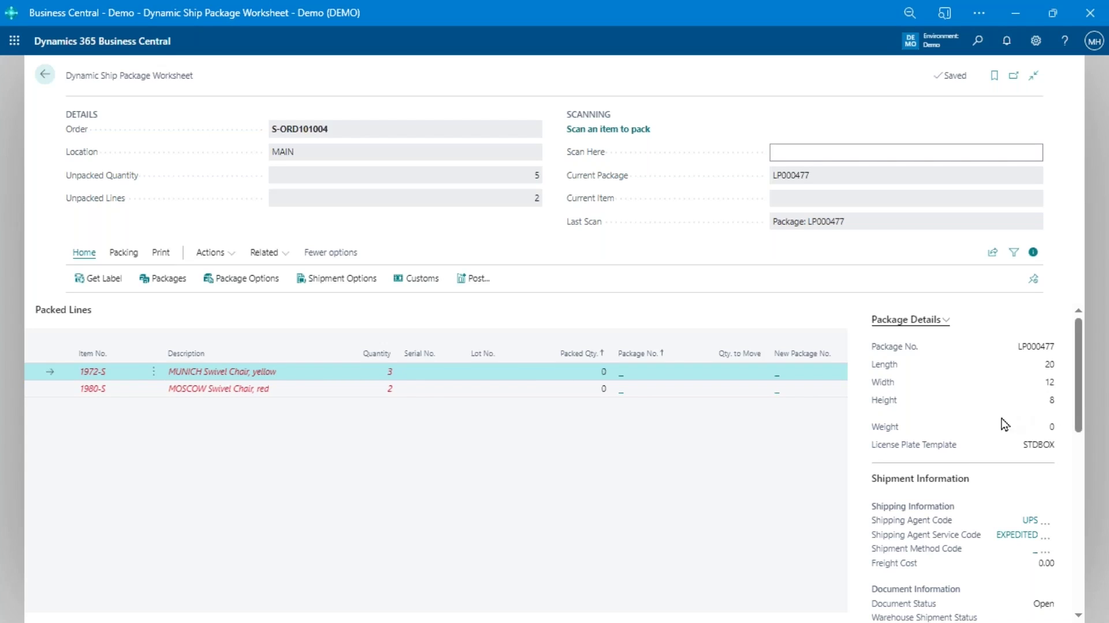
click(859, 156)
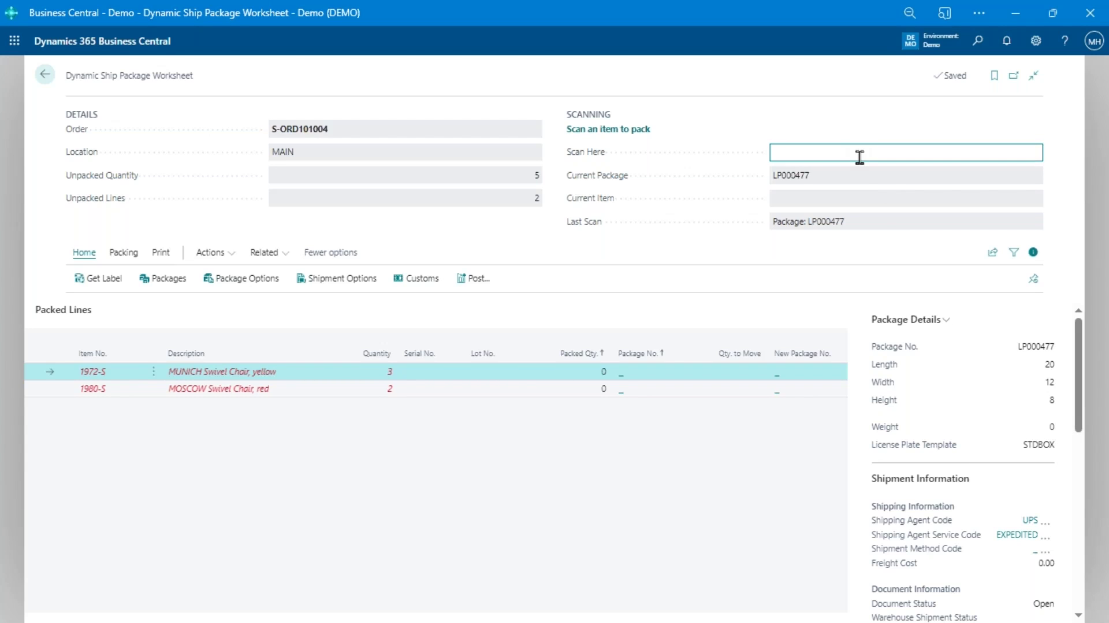
- Scan two units of item 1972-S into package LP000477 and sort the packed lines by package number, descending
text(1972-s)
key(Return)
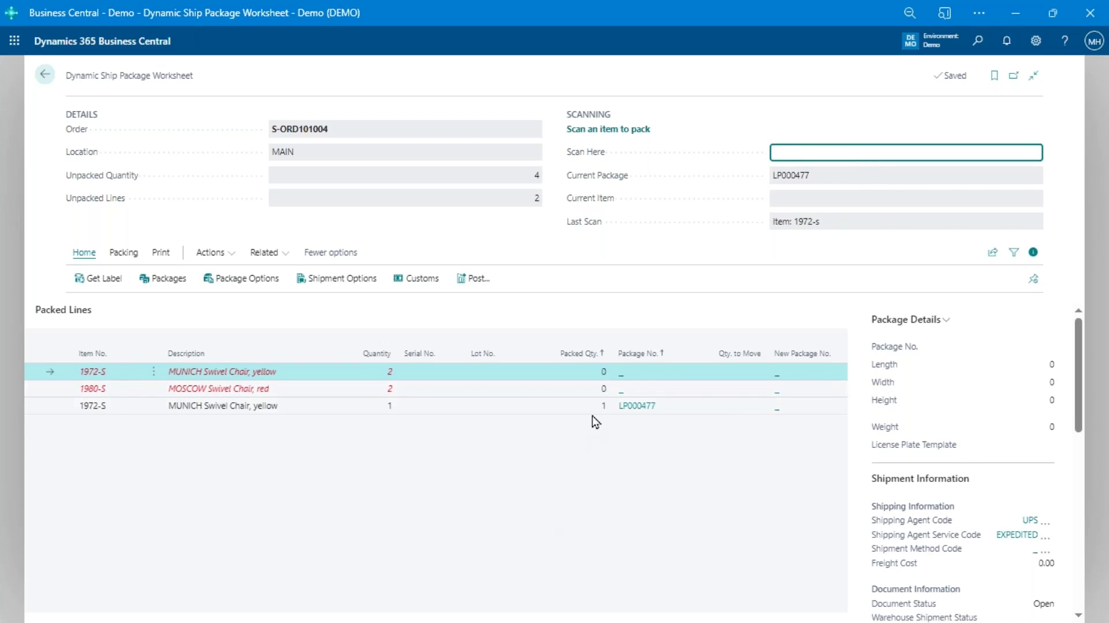
click(543, 404)
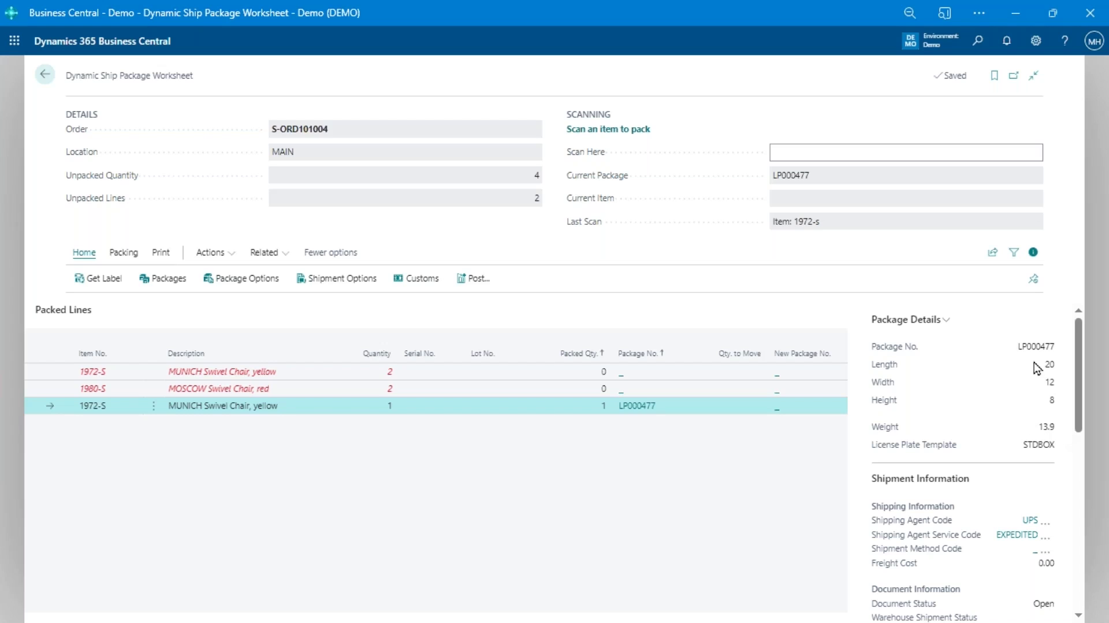
click(816, 153)
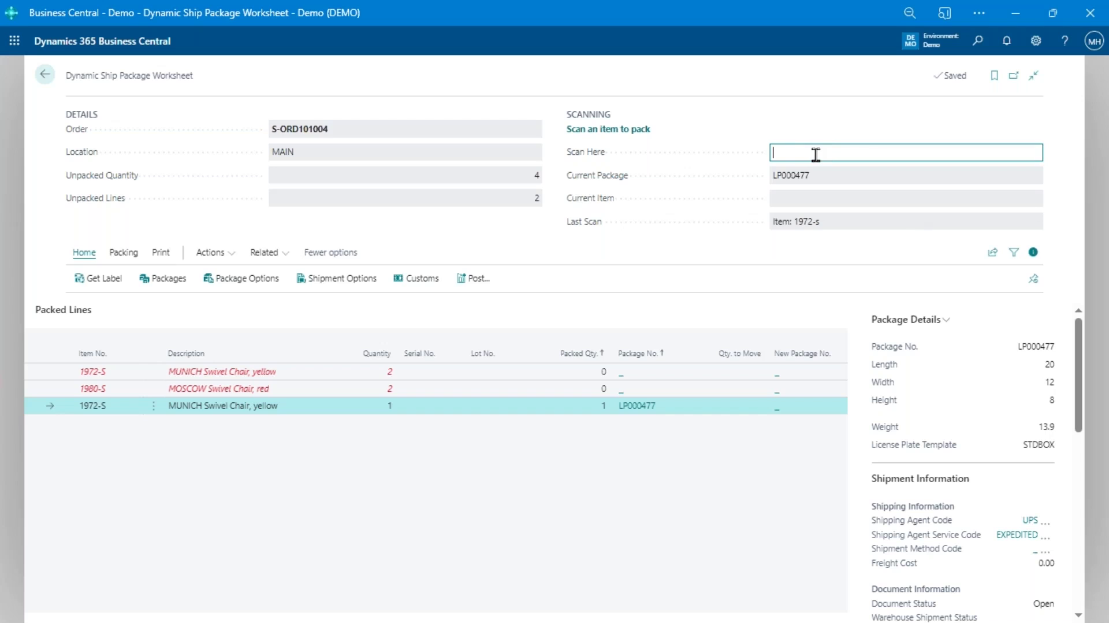
text(1972-S)
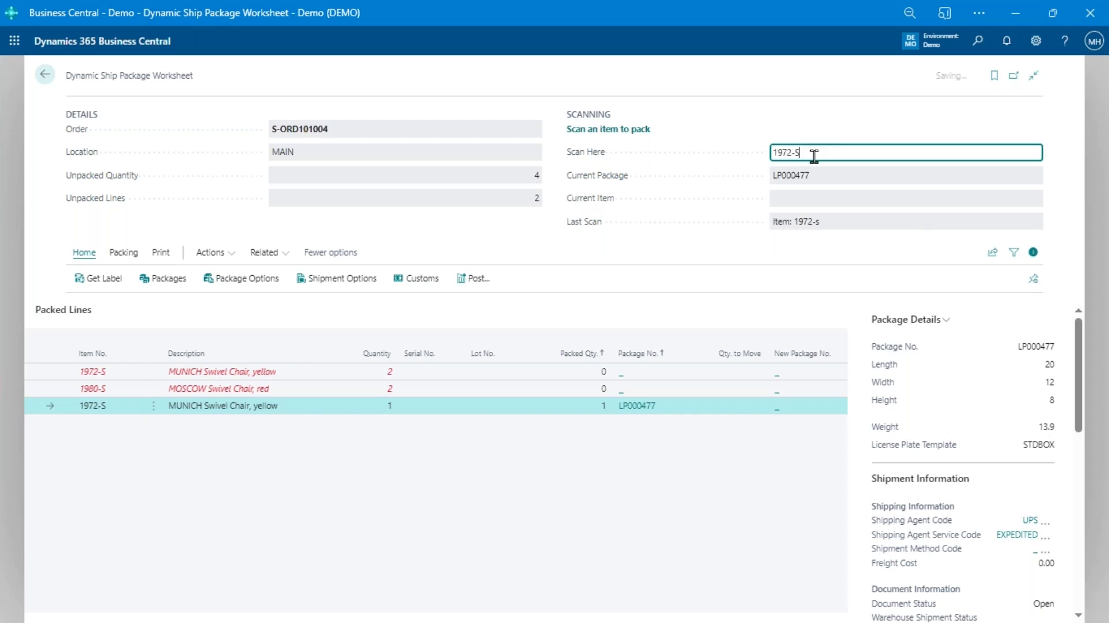
key(Return)
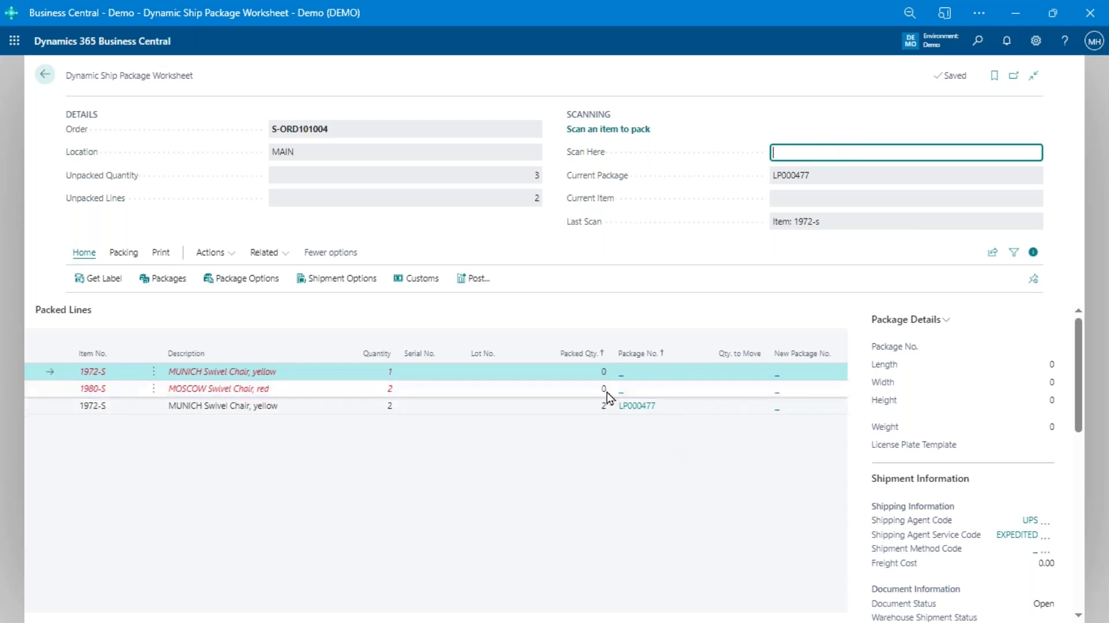
click(631, 357)
click(632, 358)
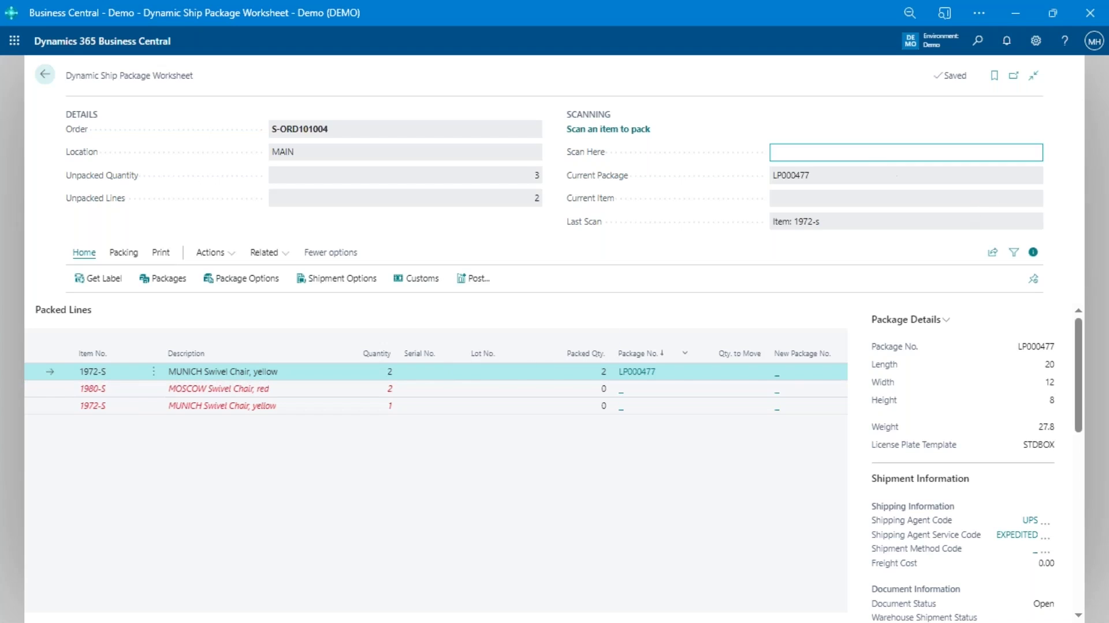
- Scan one unit of item 1980-S into package LP000477 and check the package details of its packed lines
click(880, 153)
text(1980-s)
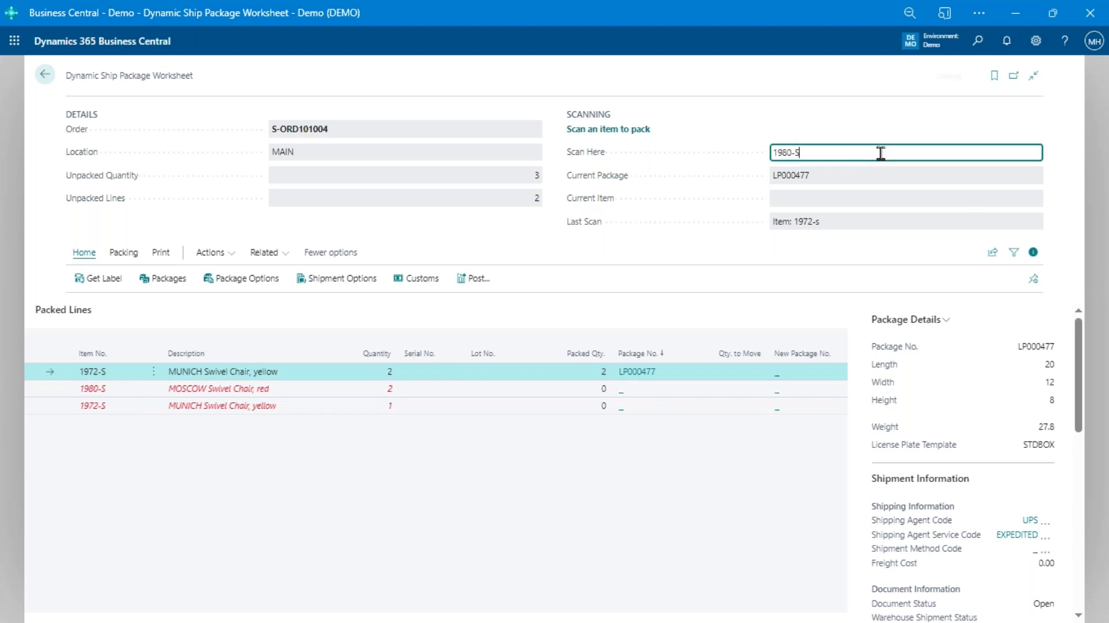
key(Return)
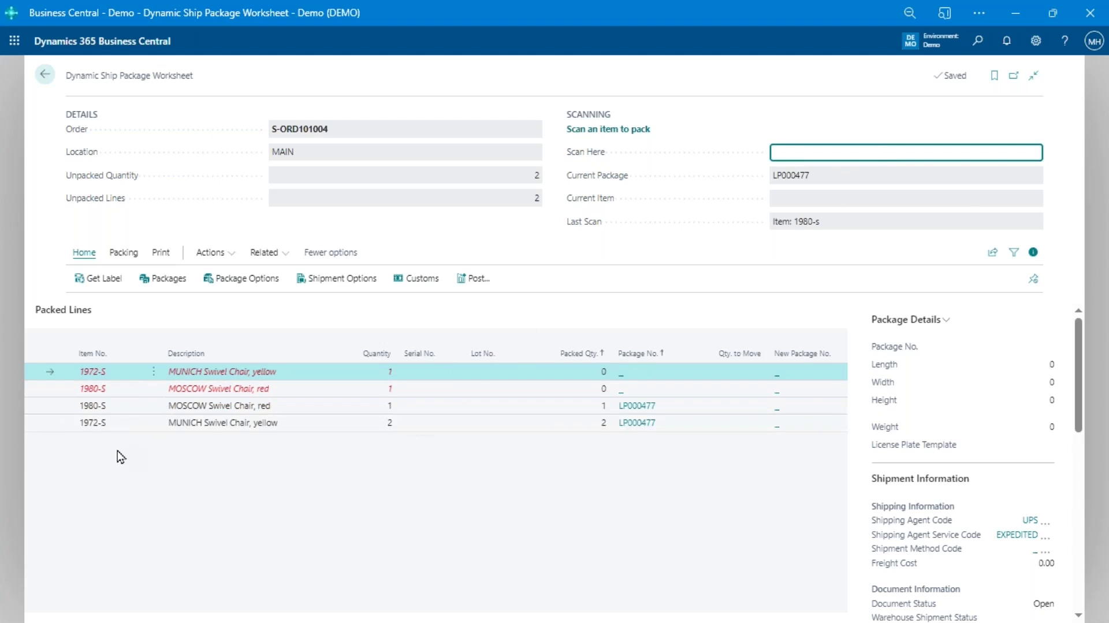
click(98, 409)
click(98, 422)
click(99, 411)
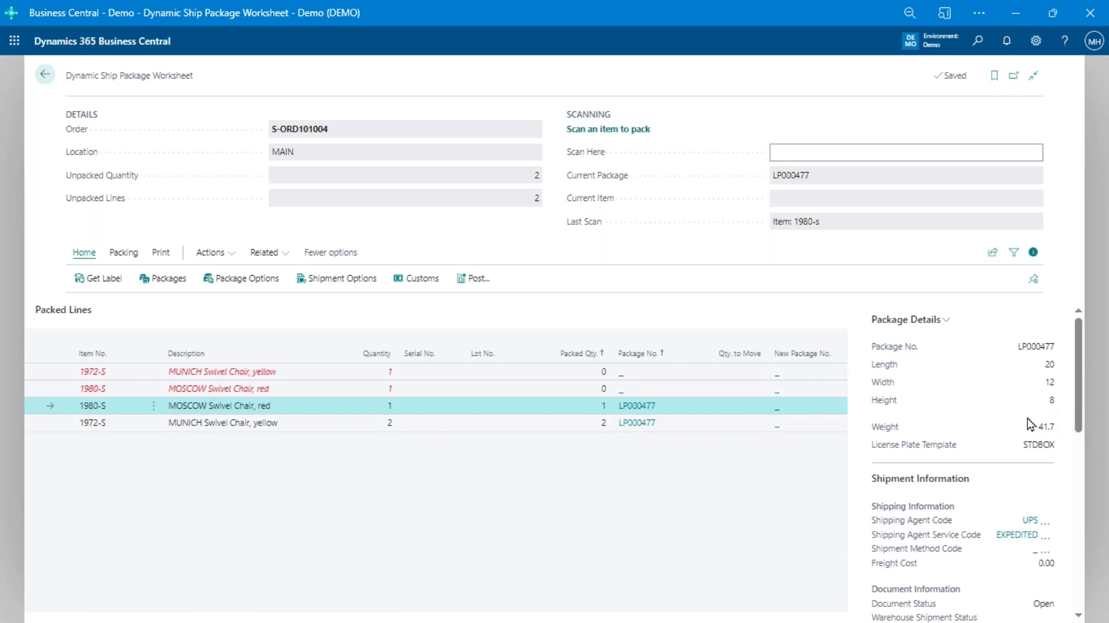
- Start a second package from the STDBOX template and scan one 1972-S and one 1980-S into it
click(890, 154)
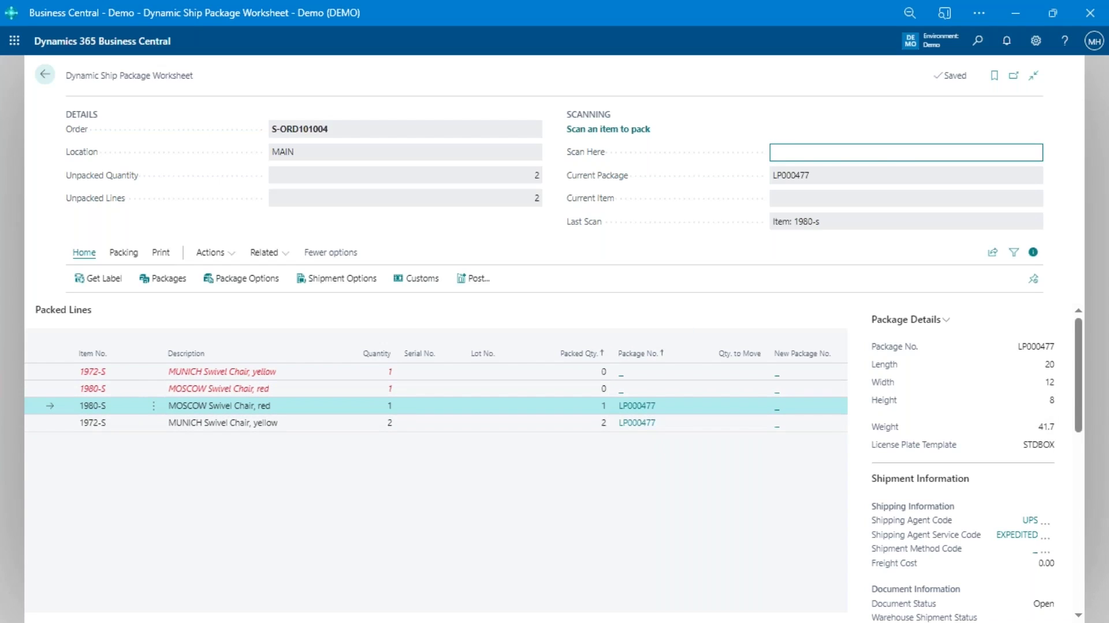
text(STDBOX)
key(Return)
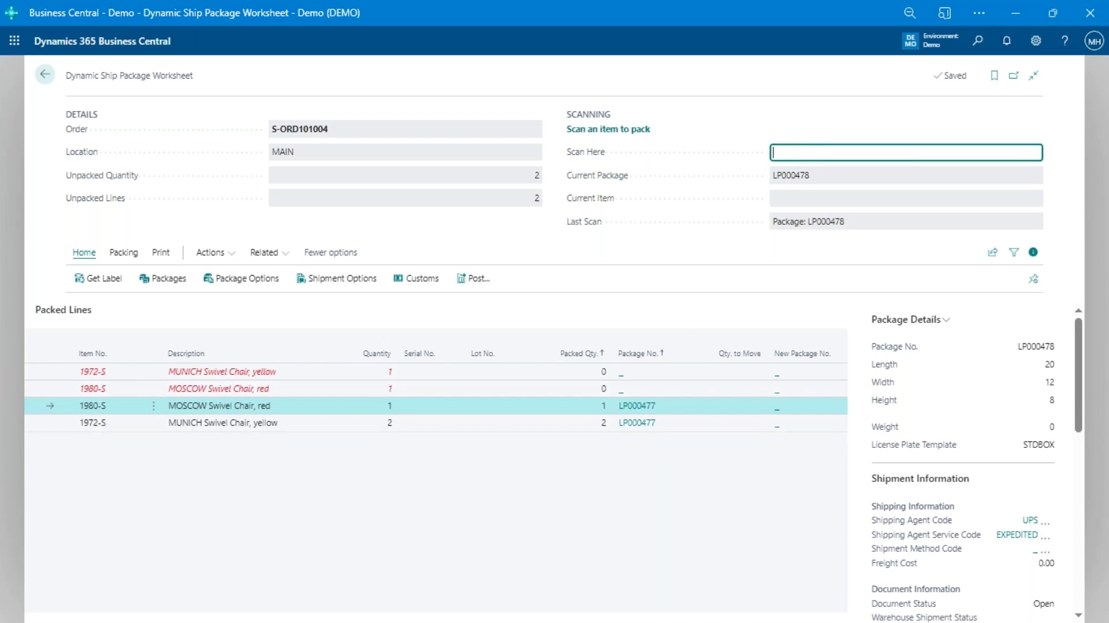
text(1972-s)
key(Return)
text(1980-s)
key(Return)
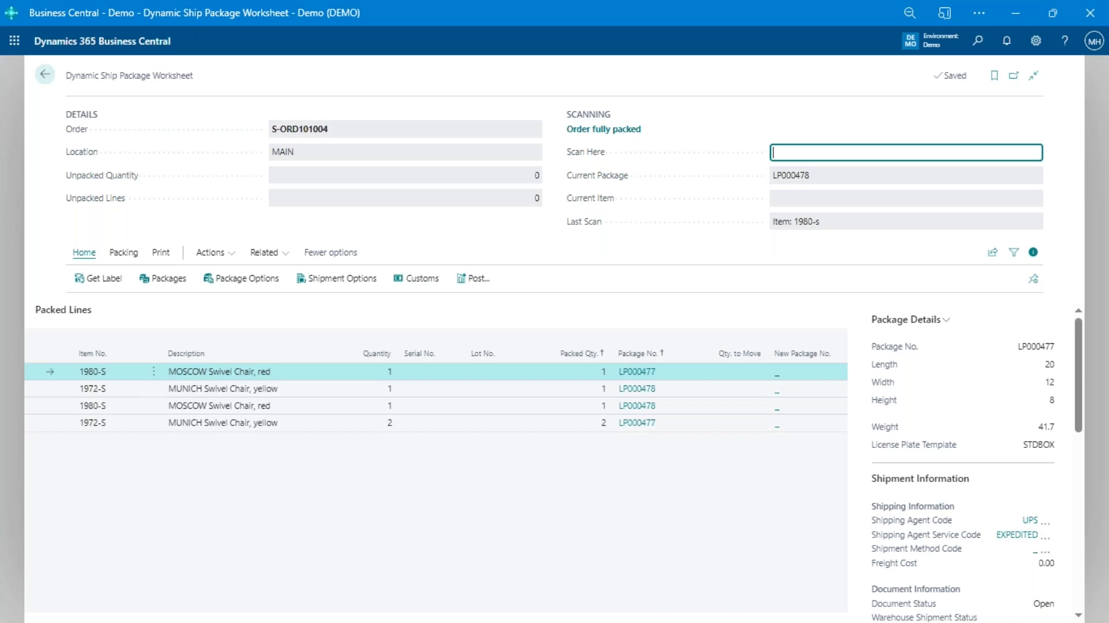
- Try to scan one more unit of item 1972-S into the current package
text(1972-s)
key(Return)
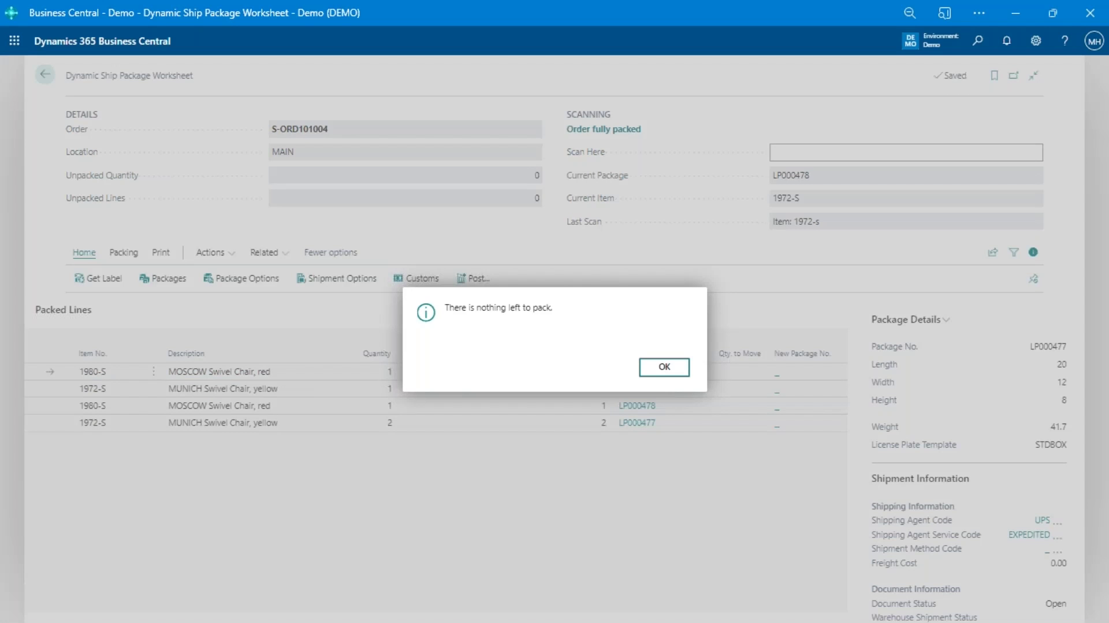
click(667, 373)
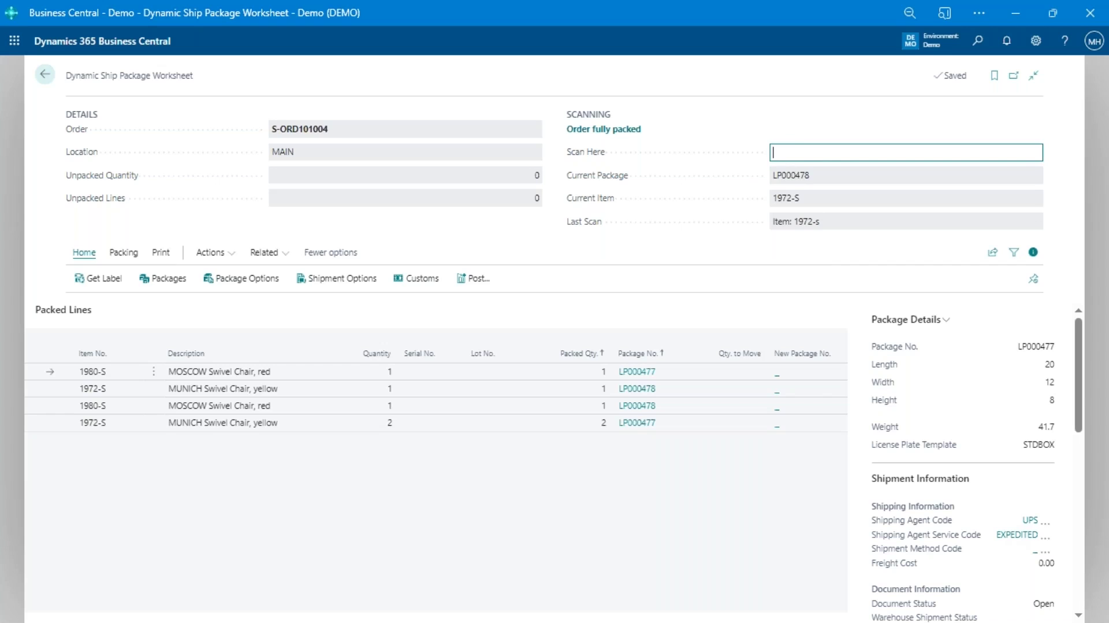
- Get the carrier labels with the --GL scan command, preview the labels for both packages, and close the preview
text(--GL)
key(Return)
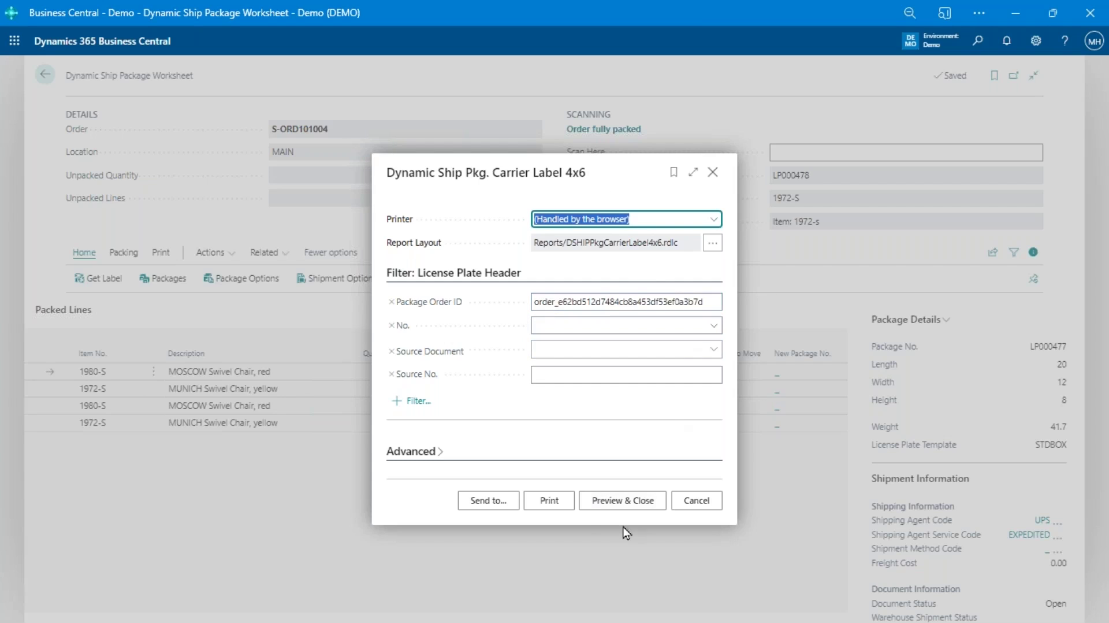
click(604, 503)
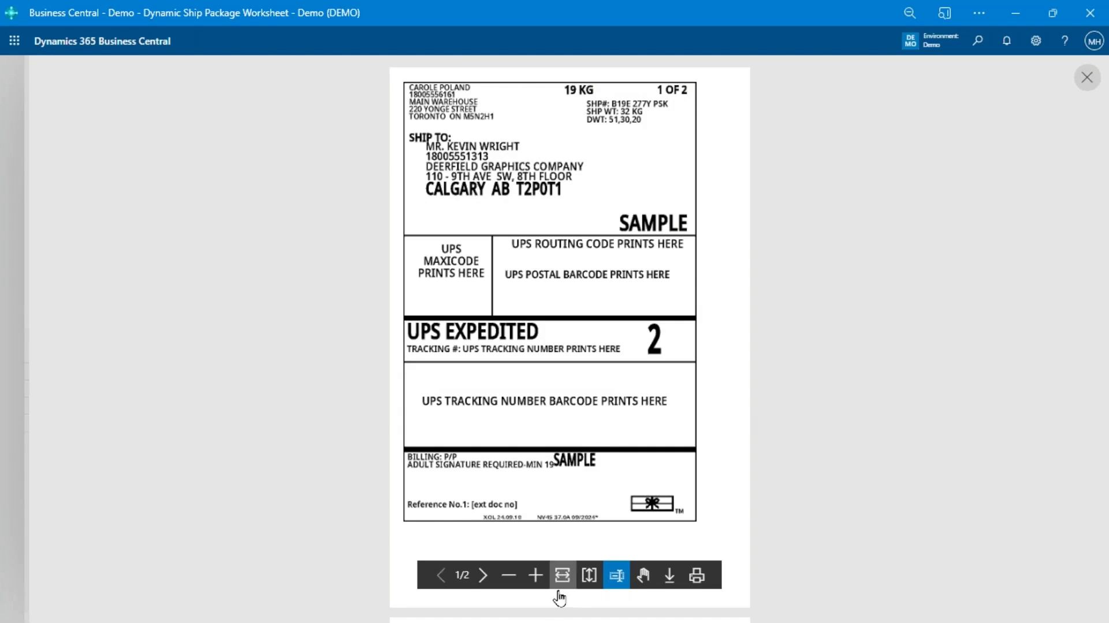
click(482, 575)
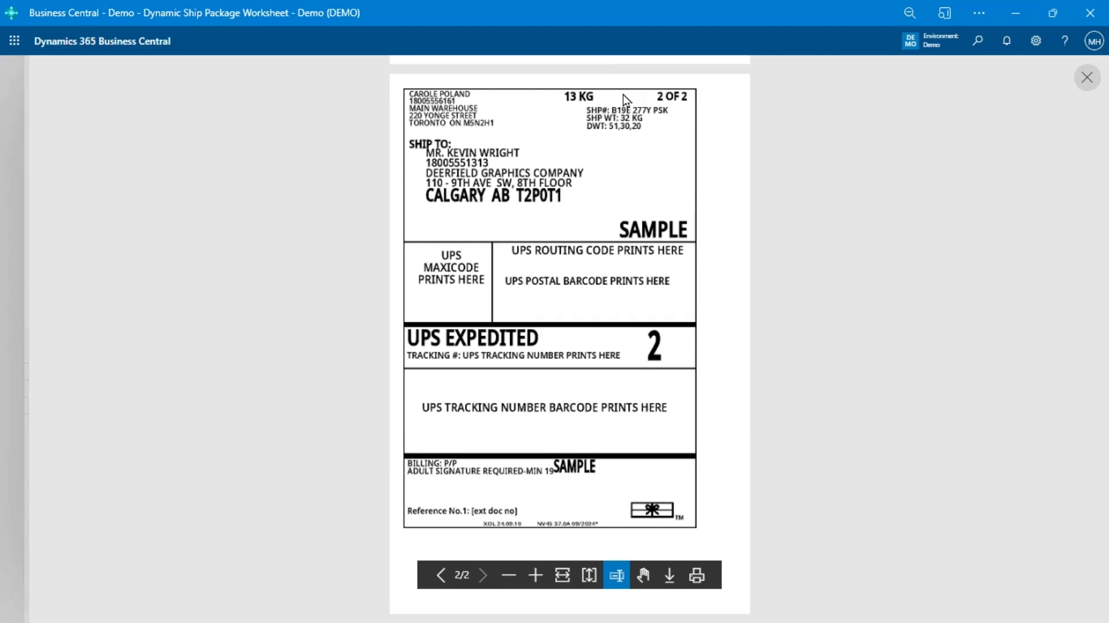
click(1085, 78)
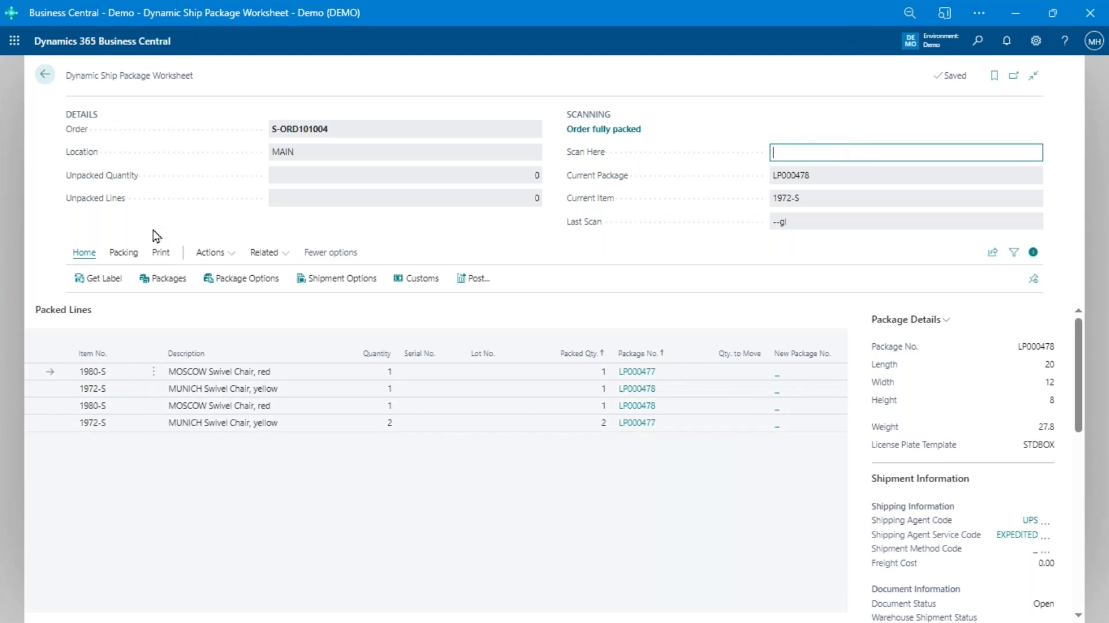
click(123, 249)
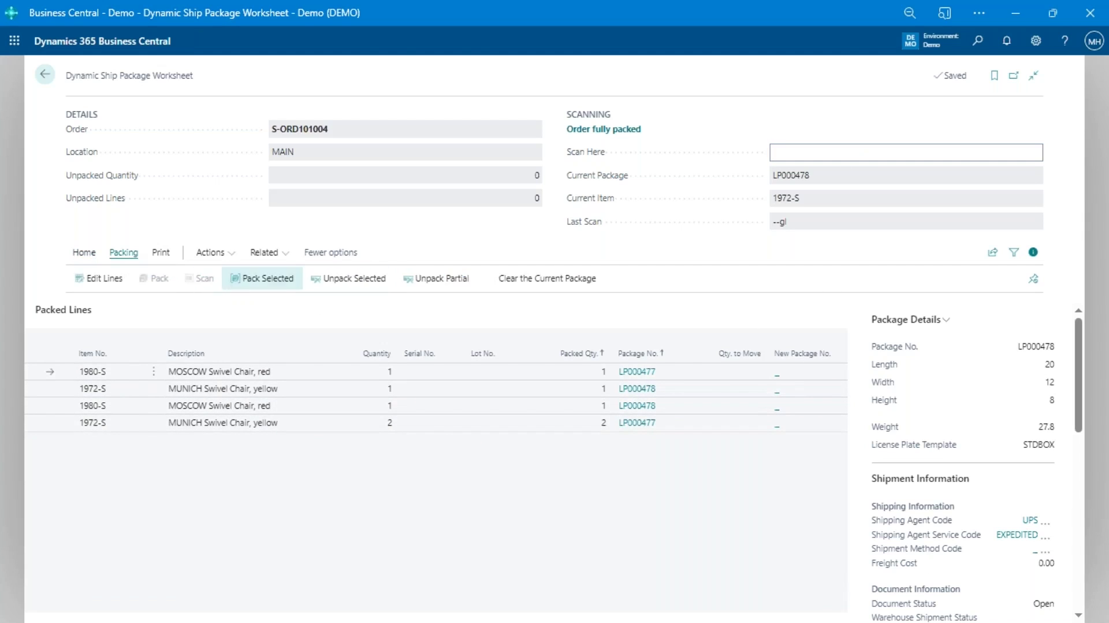
click(927, 148)
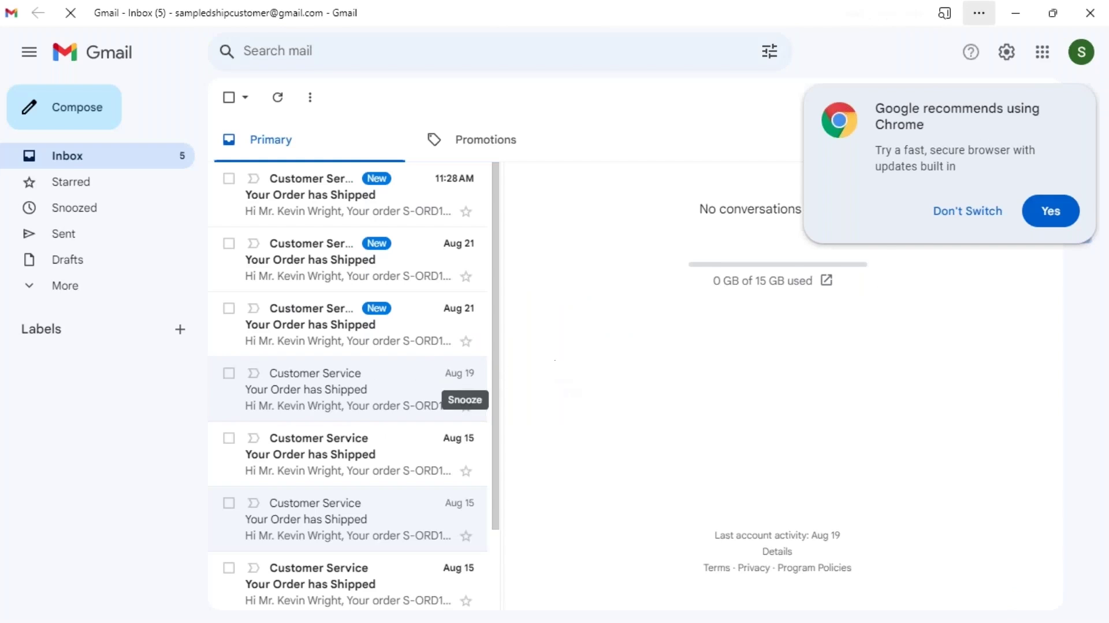
- Open the newest "Your Order has Shipped" e-mail in the customer's Gmail inbox and read the shipping notice
click(302, 199)
click(967, 211)
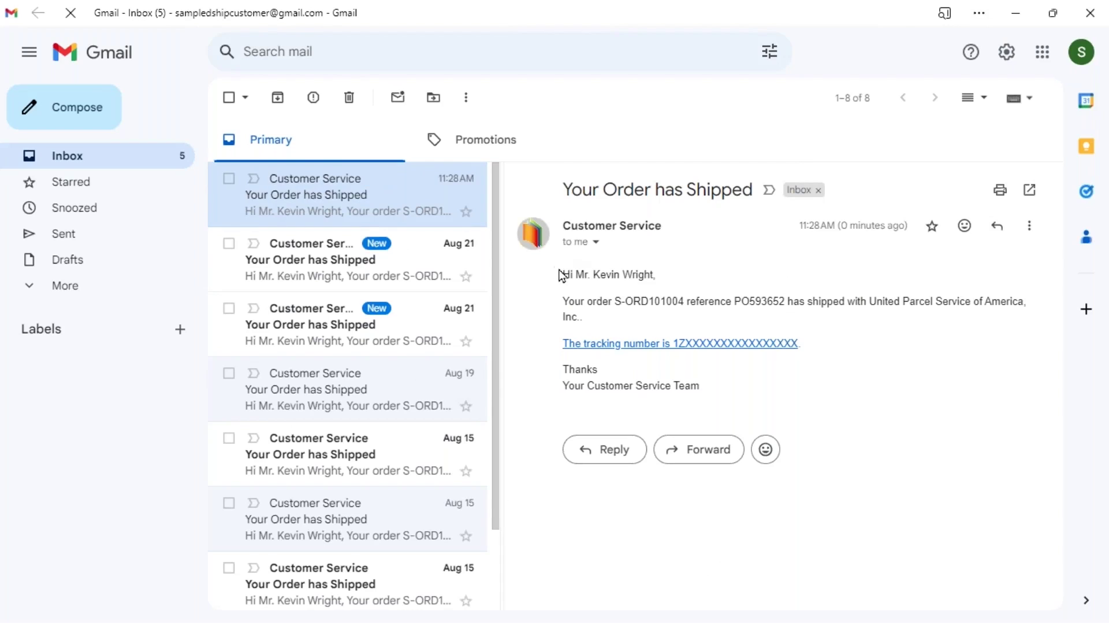
drag(564, 272, 849, 376)
click(854, 376)
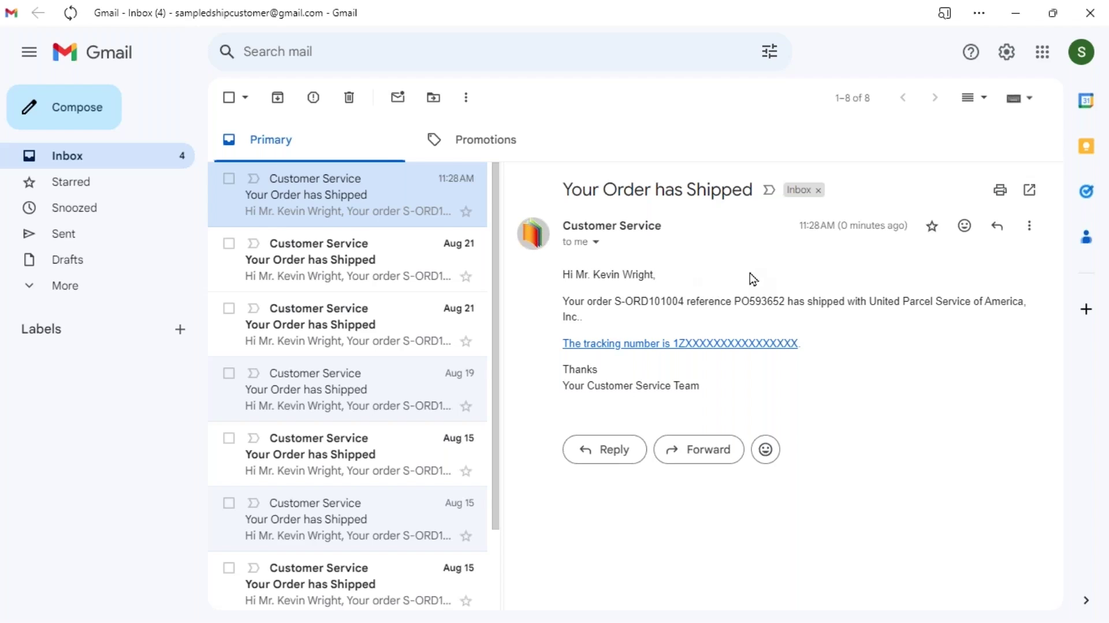
- Follow the e-mail's tracking link, examine the delivery progress and scan history, and return to the package worksheet in Business Central
click(706, 347)
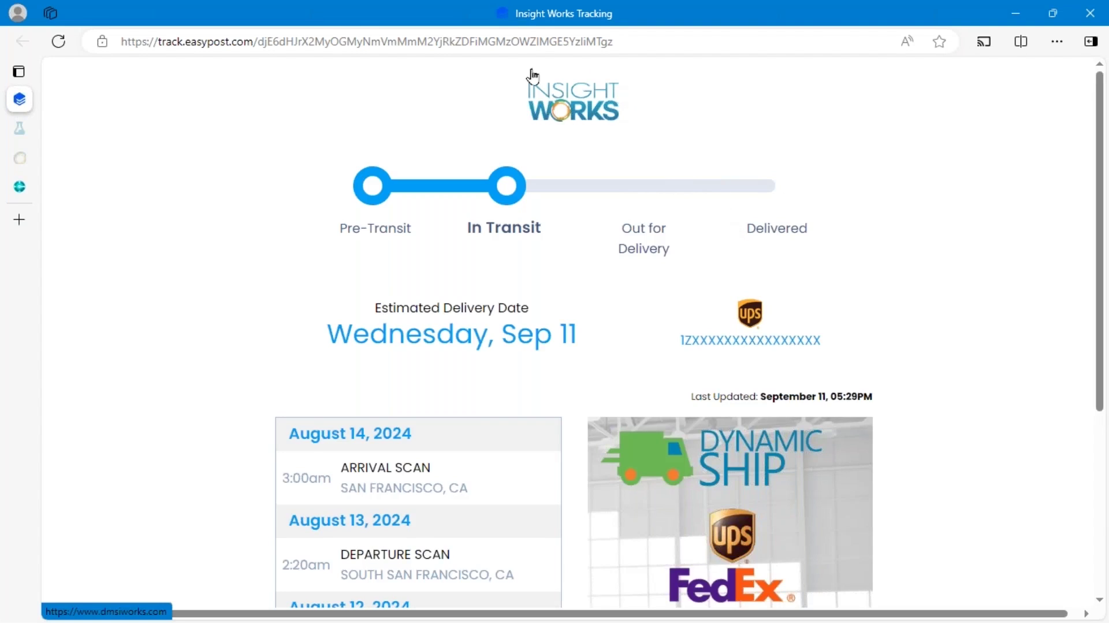
scroll(626, 145, down, 1)
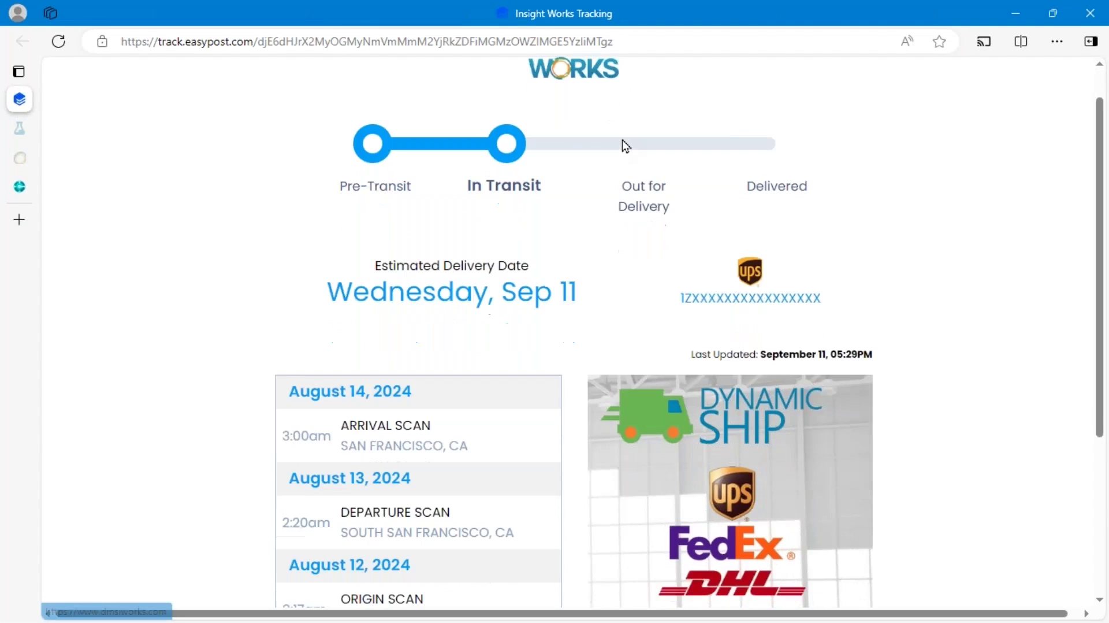
scroll(625, 146, down, 2)
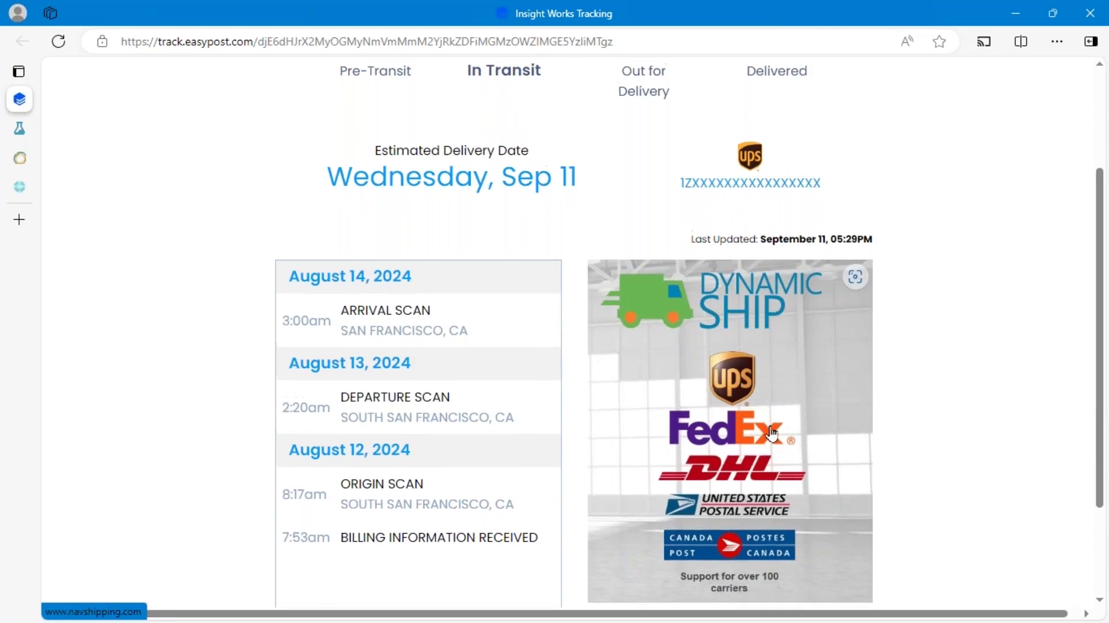
scroll(772, 432, up, 3)
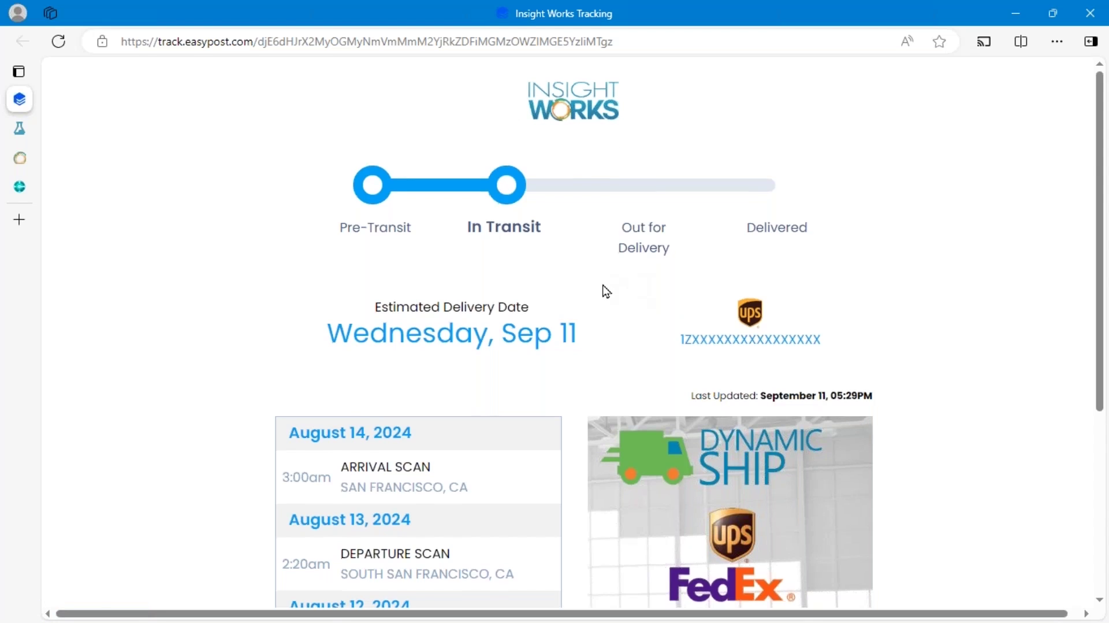
scroll(601, 289, down, 3)
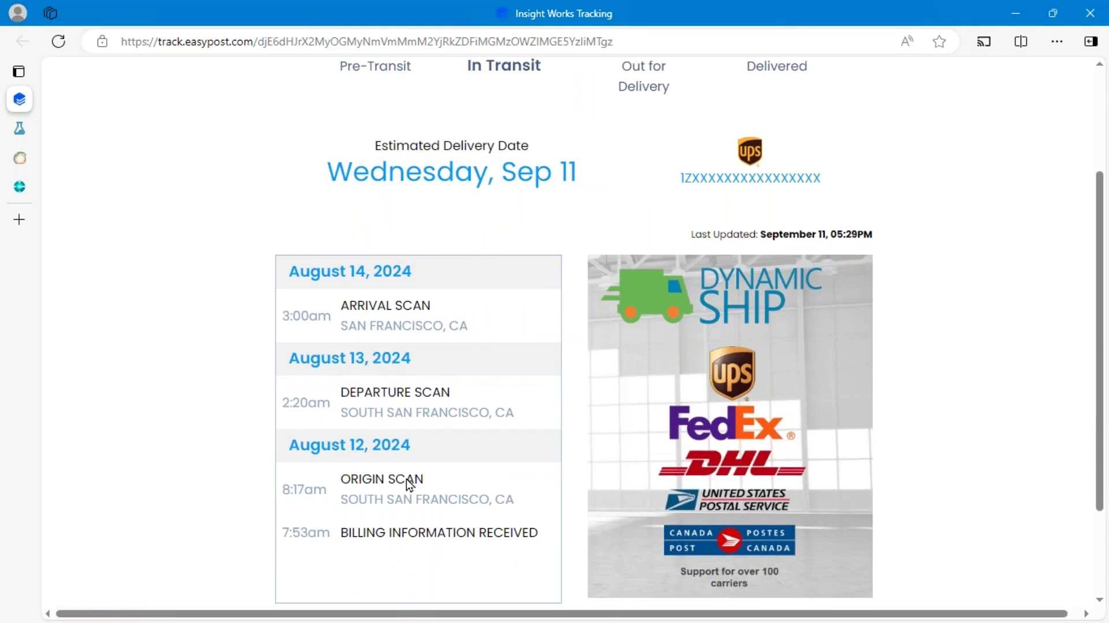
scroll(427, 453, up, 3)
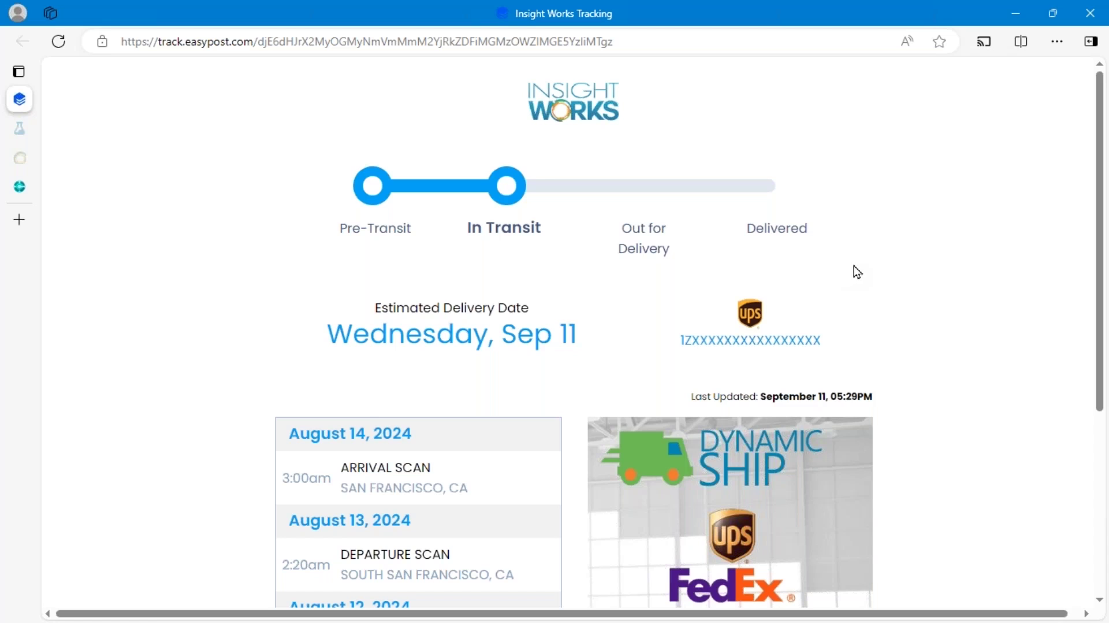
click(1017, 15)
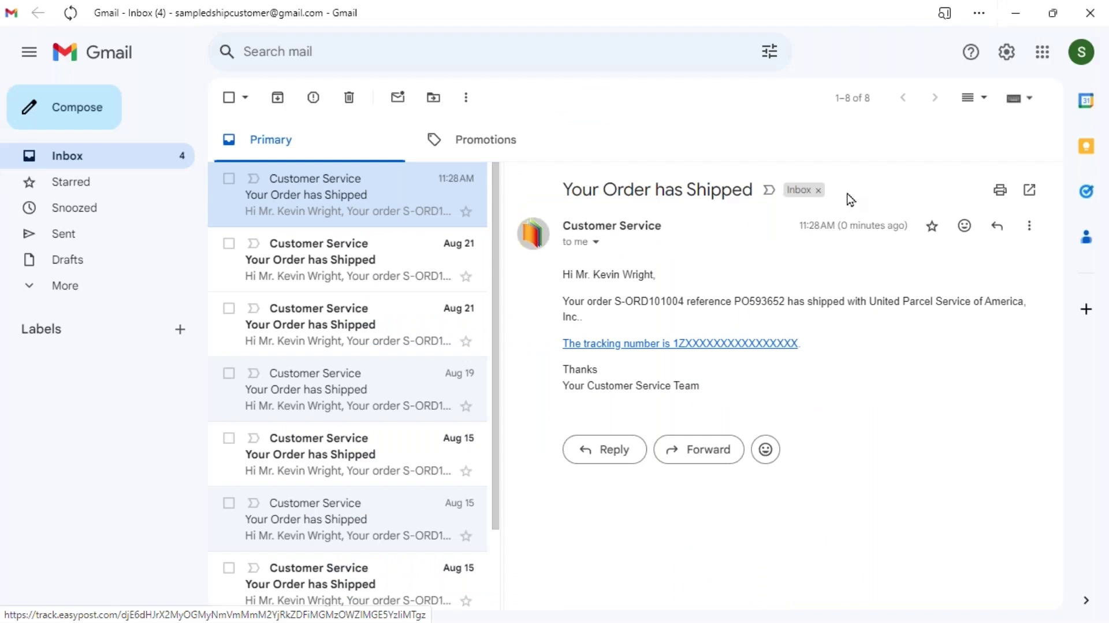
click(1017, 15)
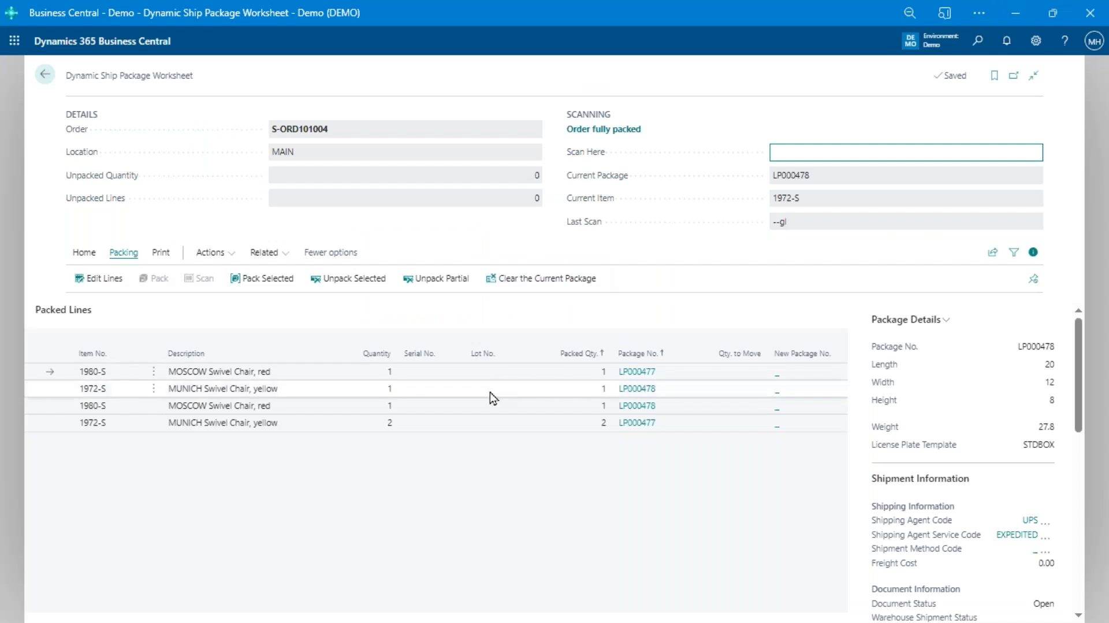
- Open the related sales order from the worksheet and examine the Shipping Charge line's unit cost and unit price
click(267, 253)
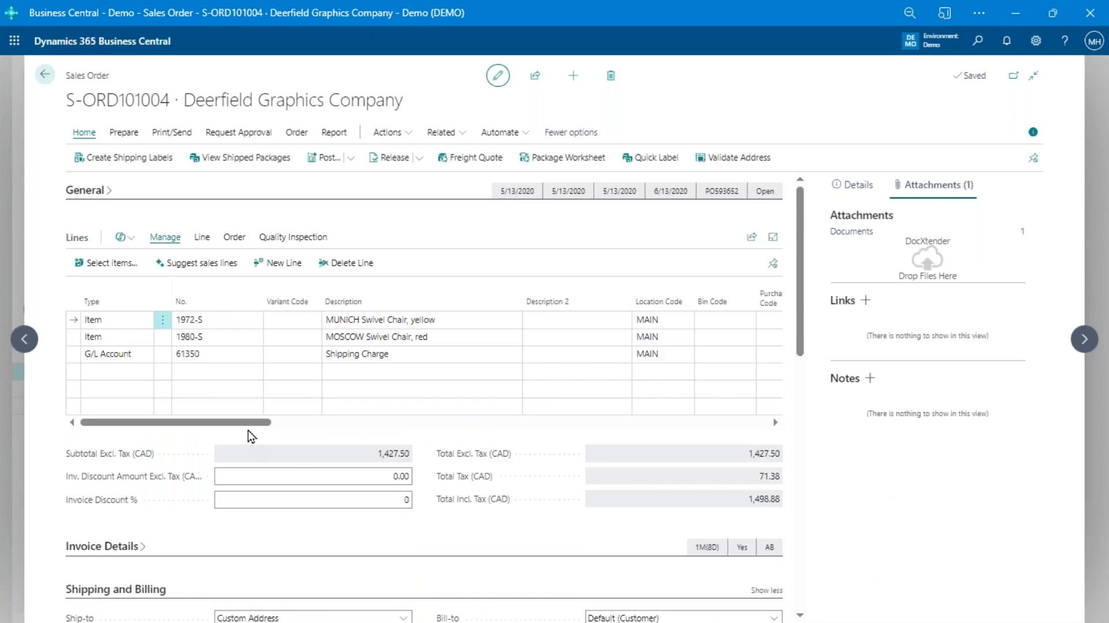
drag(266, 421, 417, 425)
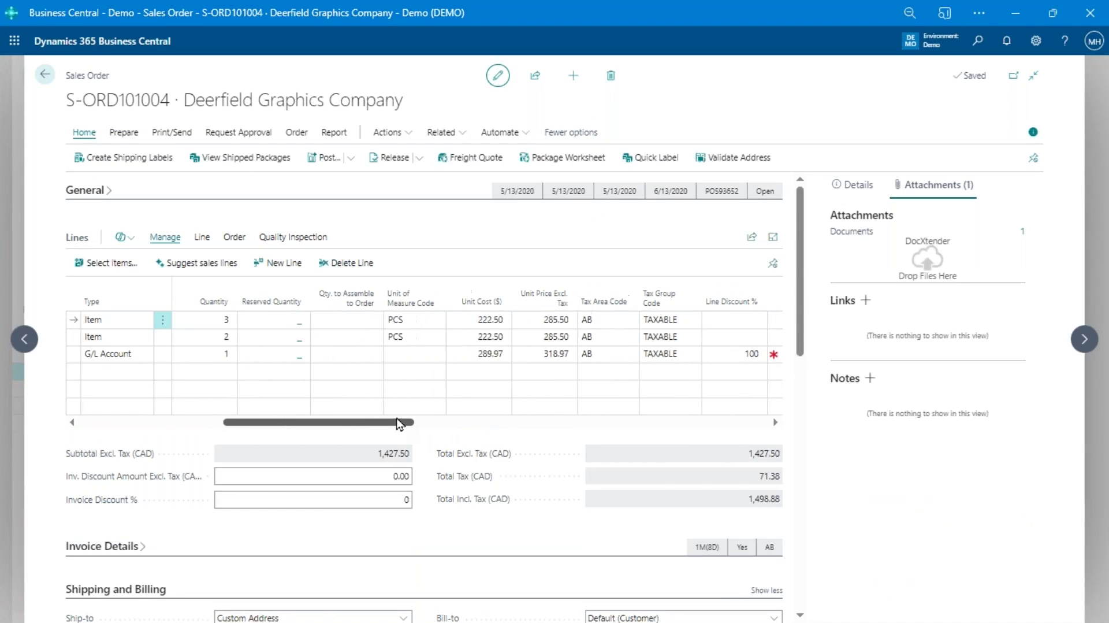
click(498, 358)
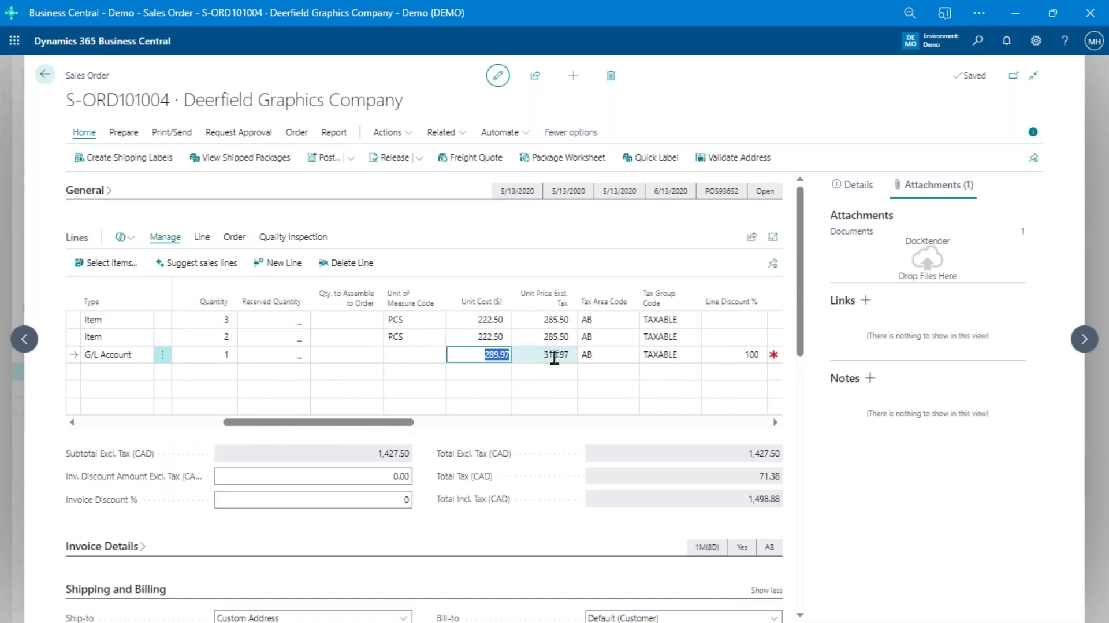
click(490, 353)
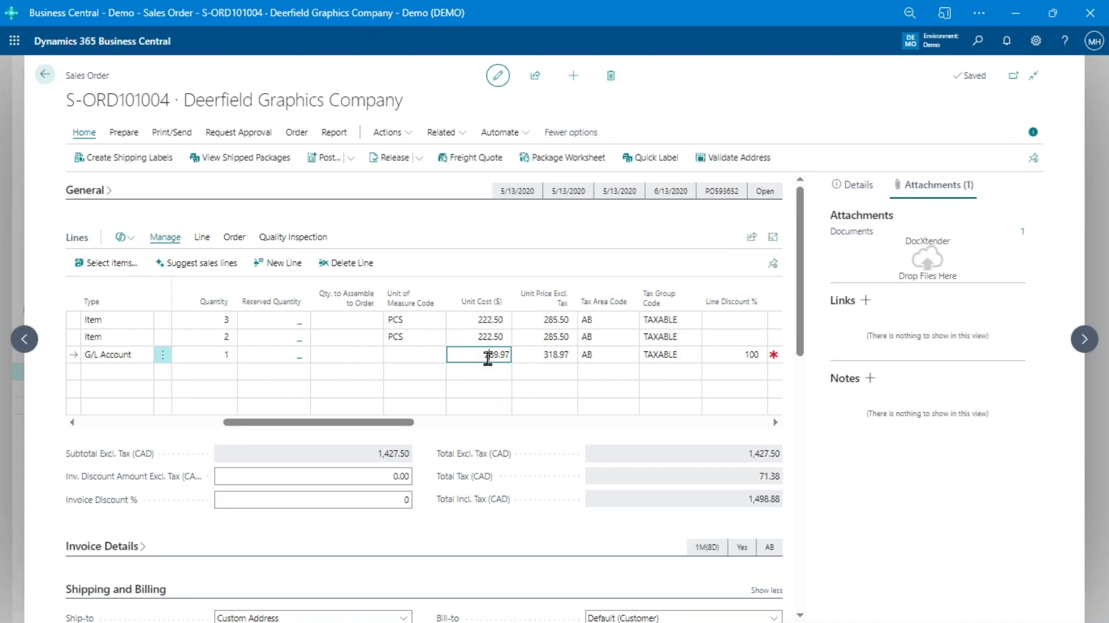
click(555, 354)
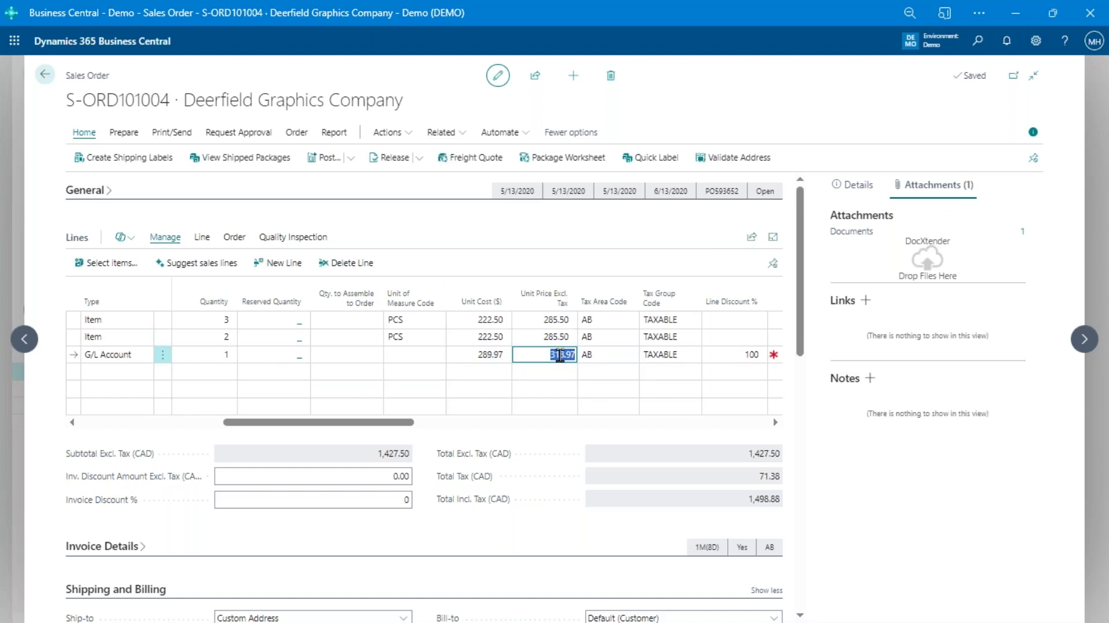
- Check the package tracking number in the sales order's shipping and billing details
drag(347, 422, 259, 450)
scroll(373, 454, down, 8)
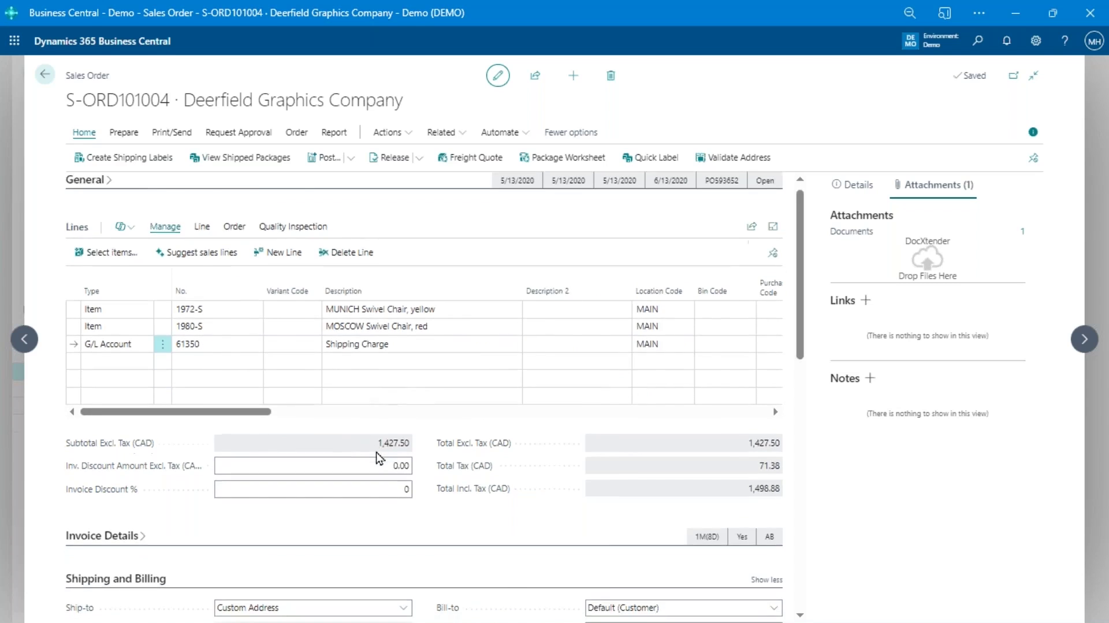
click(367, 435)
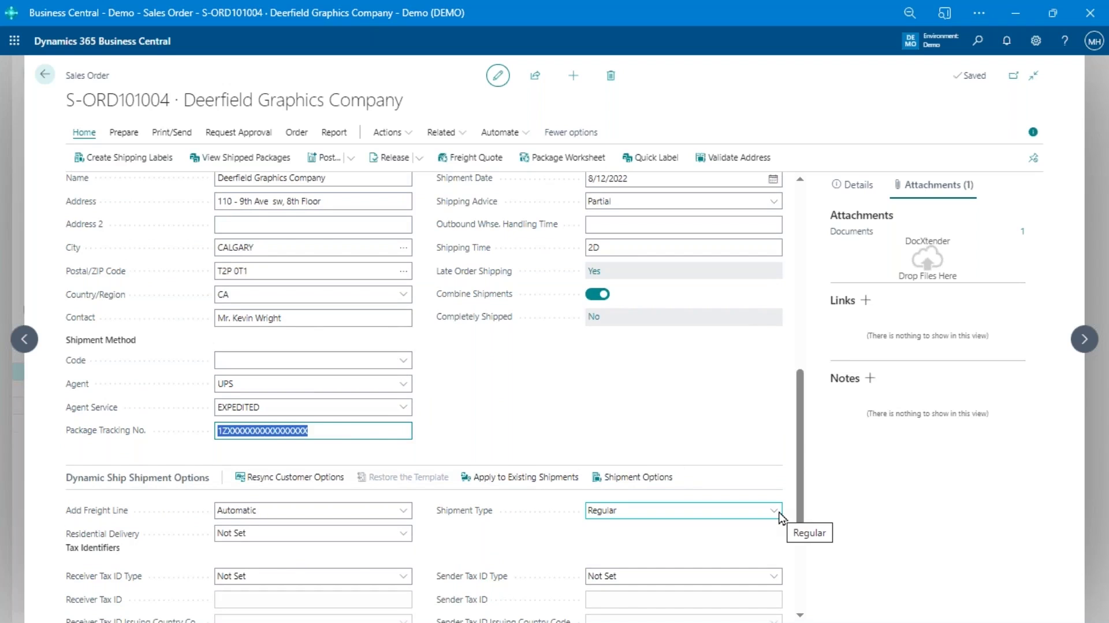
scroll(737, 430, up, 8)
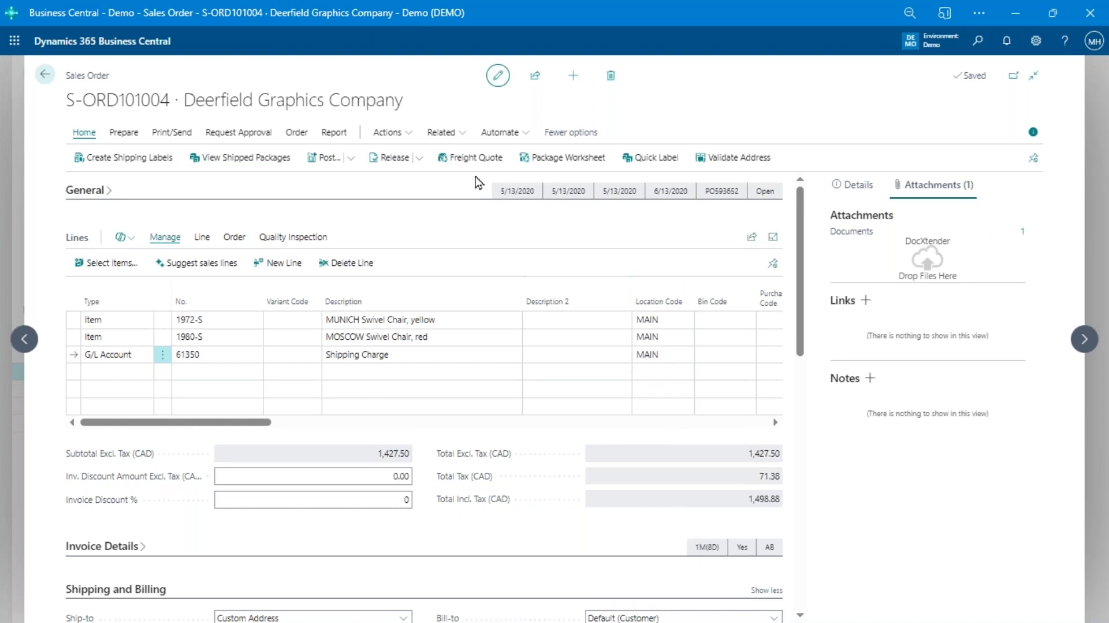
- Show the license plates assigned to the sales order and open license plate LP000477
click(446, 133)
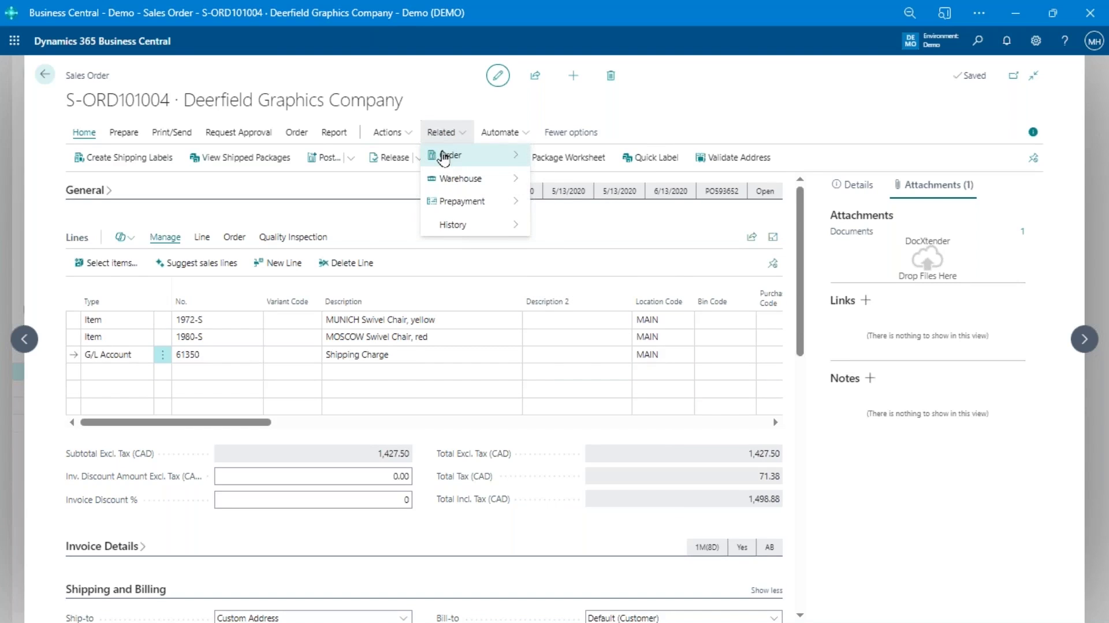
click(410, 136)
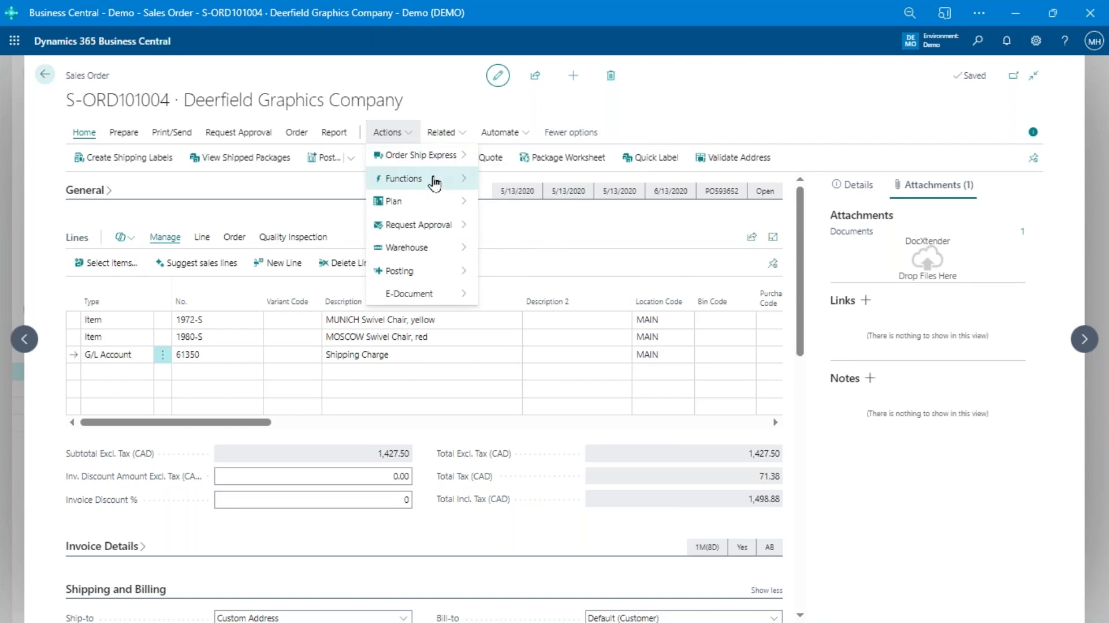
mouse_move(457, 182)
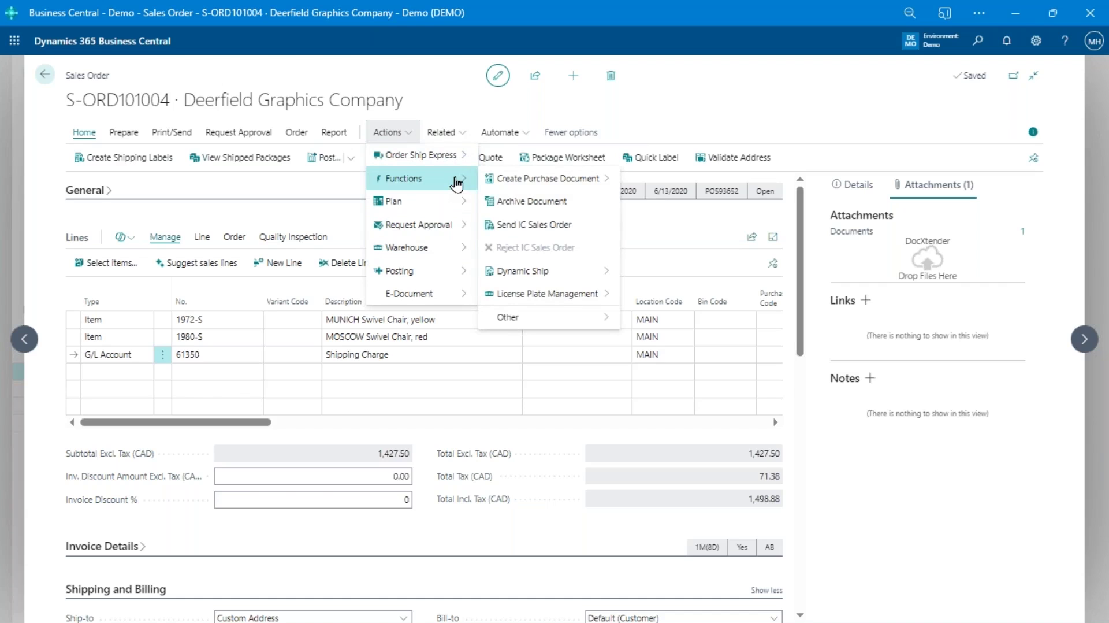
mouse_move(558, 304)
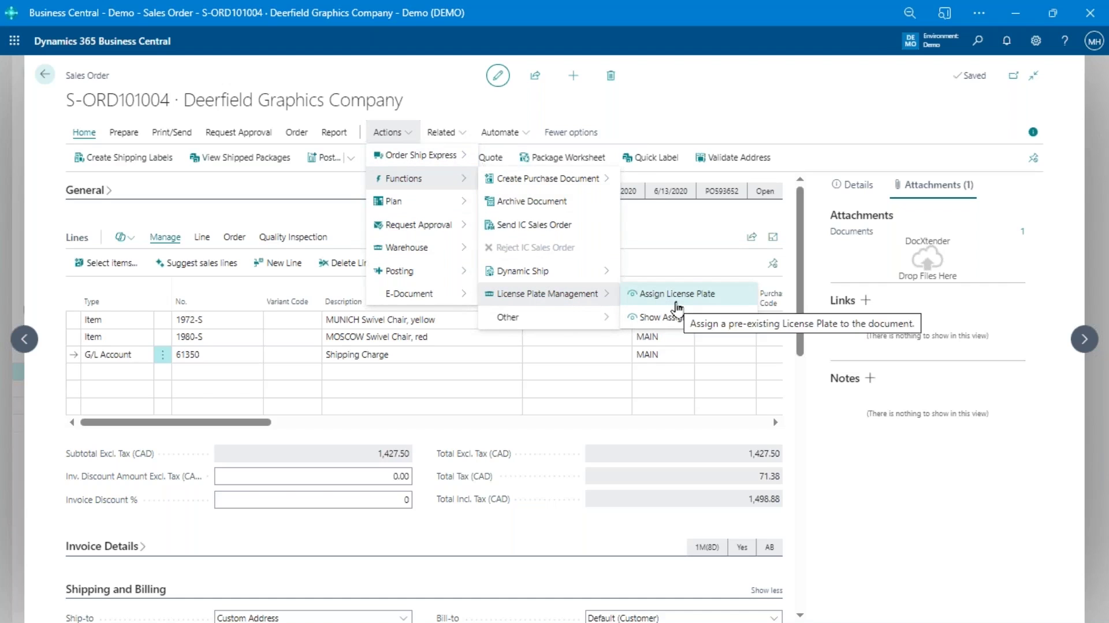
click(676, 327)
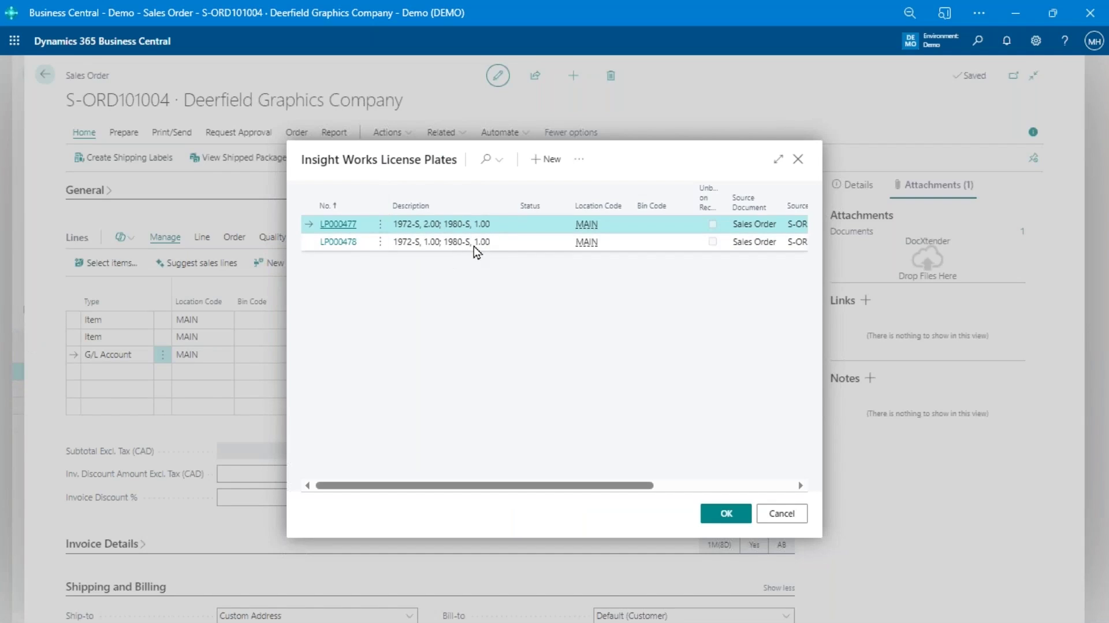
click(381, 226)
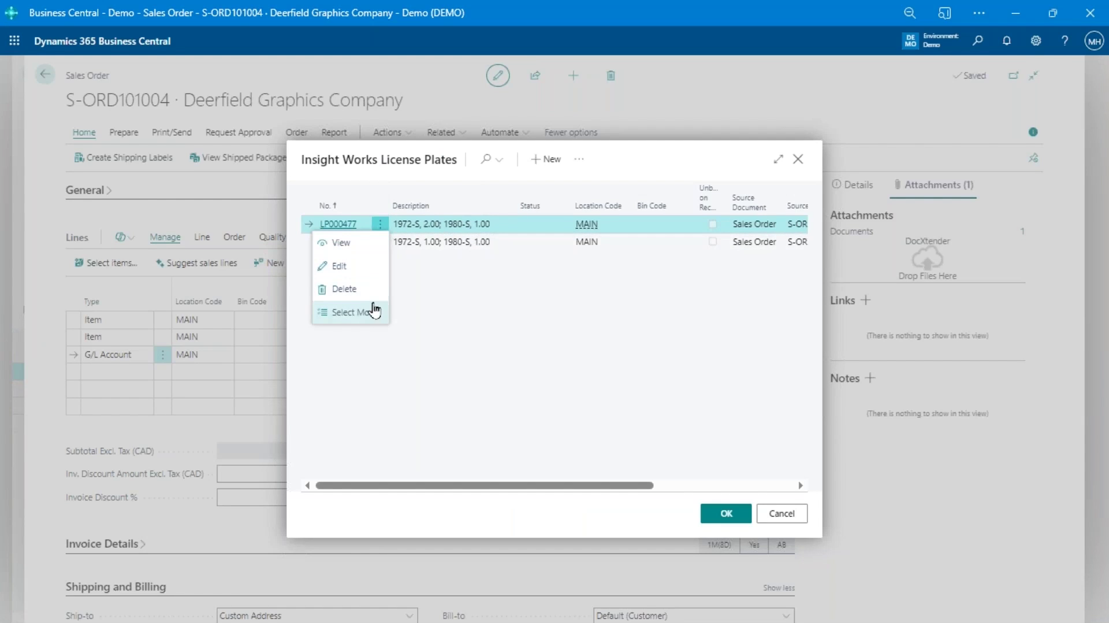
click(369, 280)
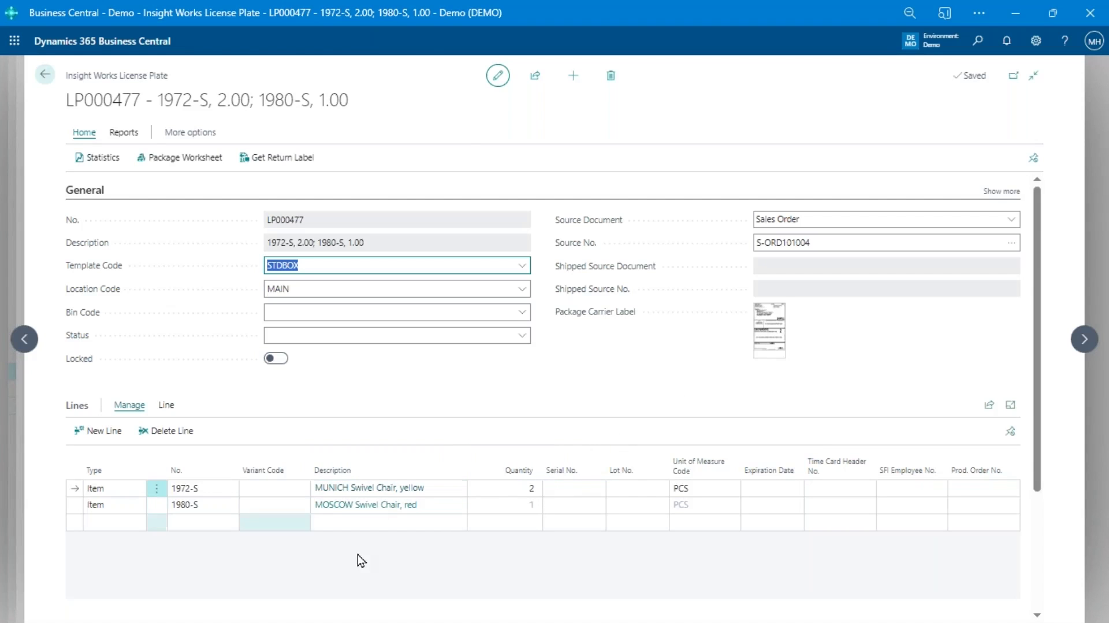
- Examine the license plate's shipping details and package tracking number, and return to the package worksheet
scroll(425, 497, down, 3)
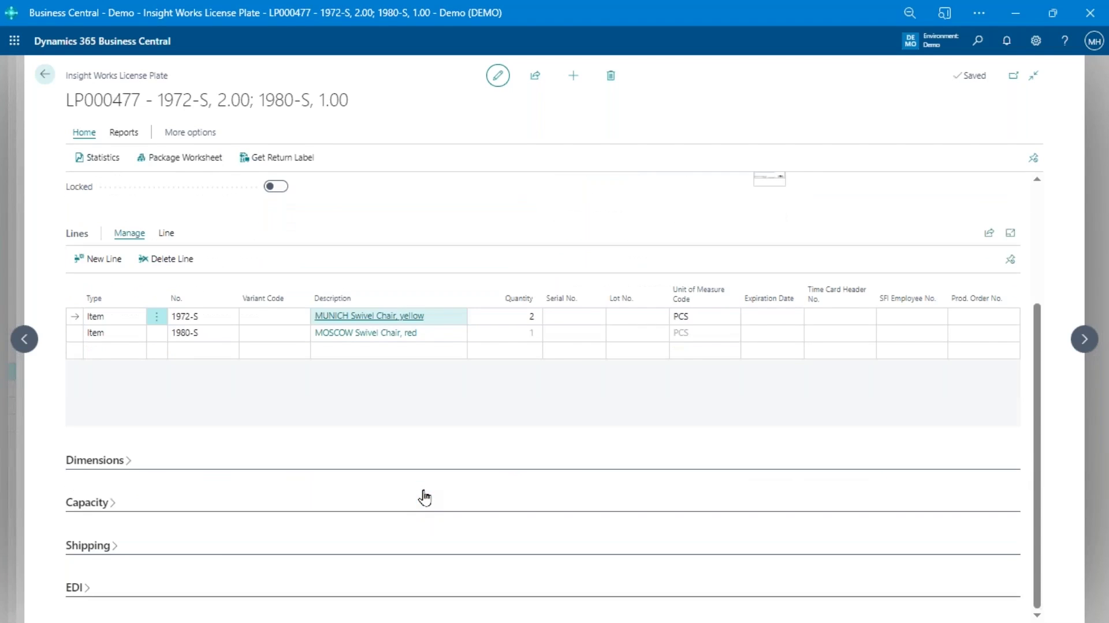
click(75, 545)
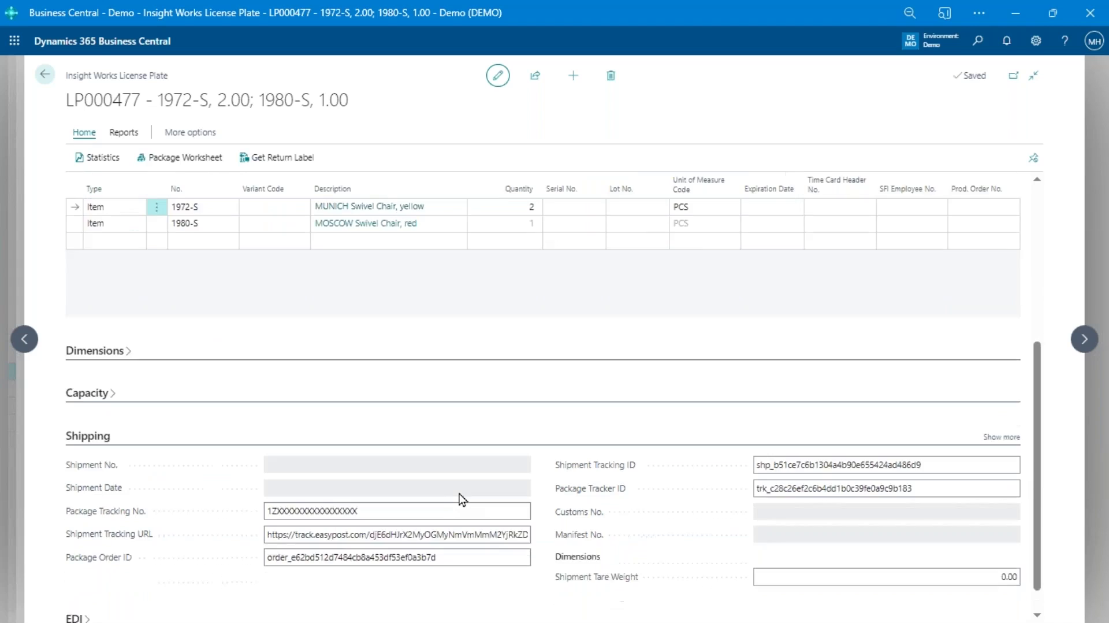
click(376, 479)
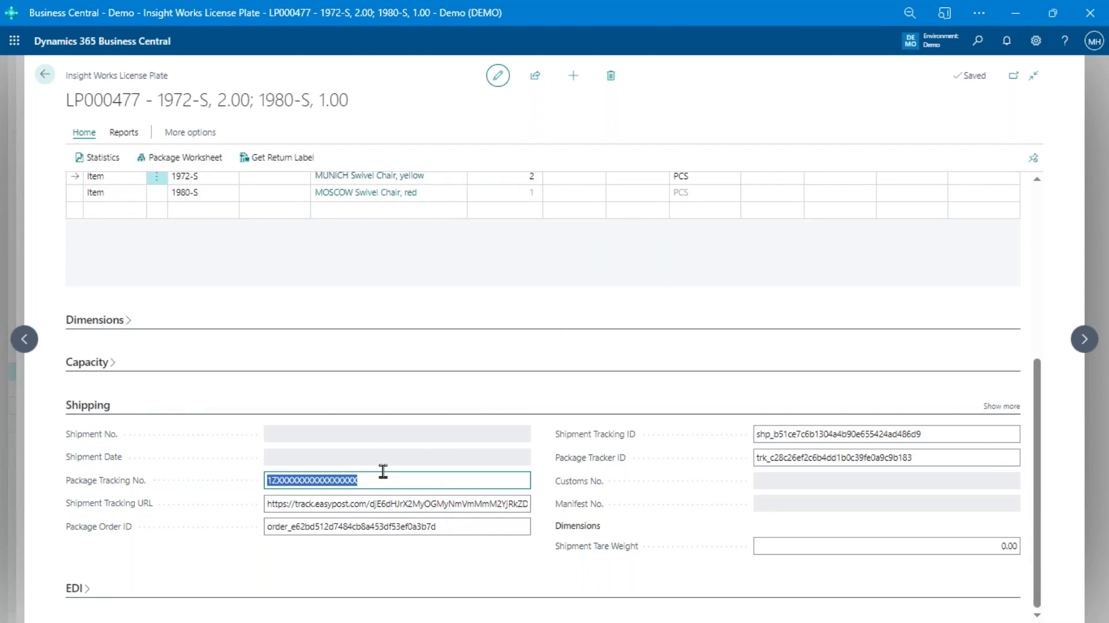
scroll(383, 470, up, 2)
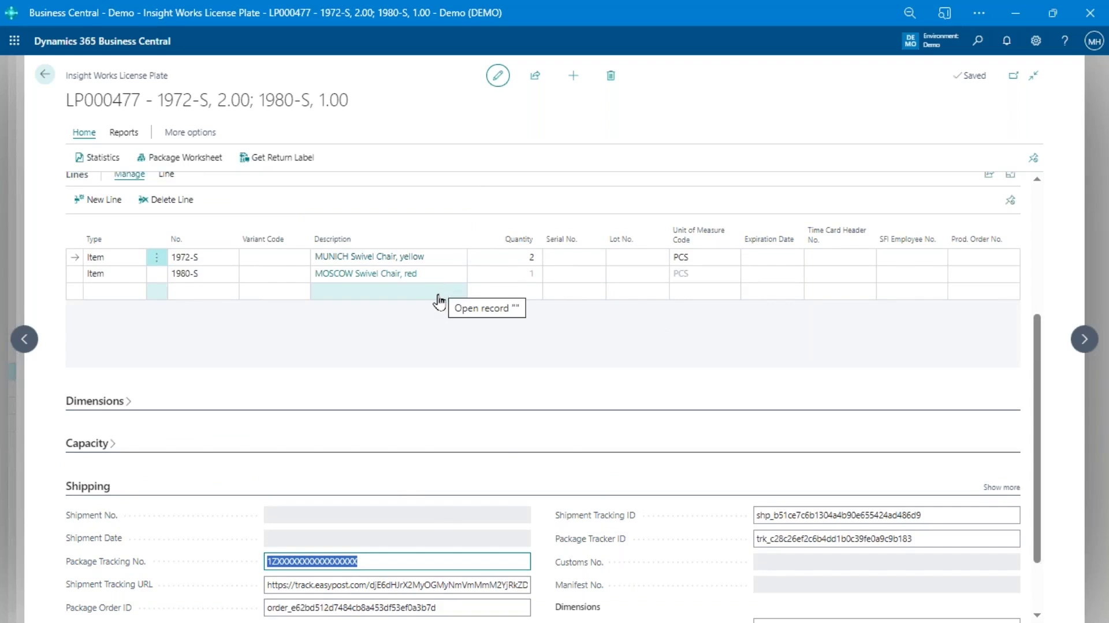
click(44, 74)
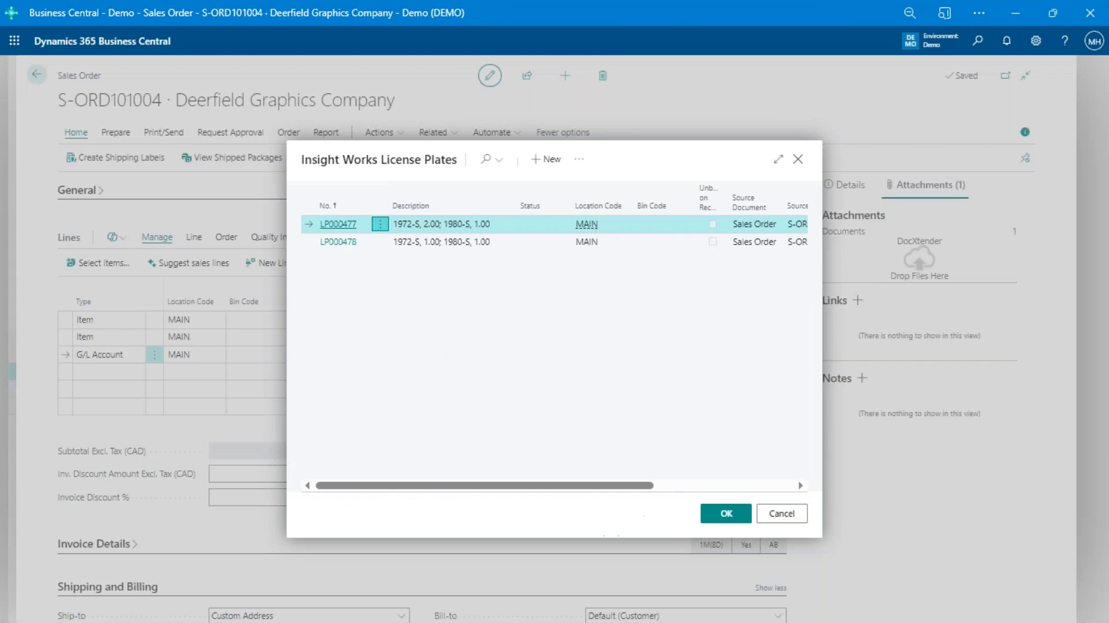
click(783, 514)
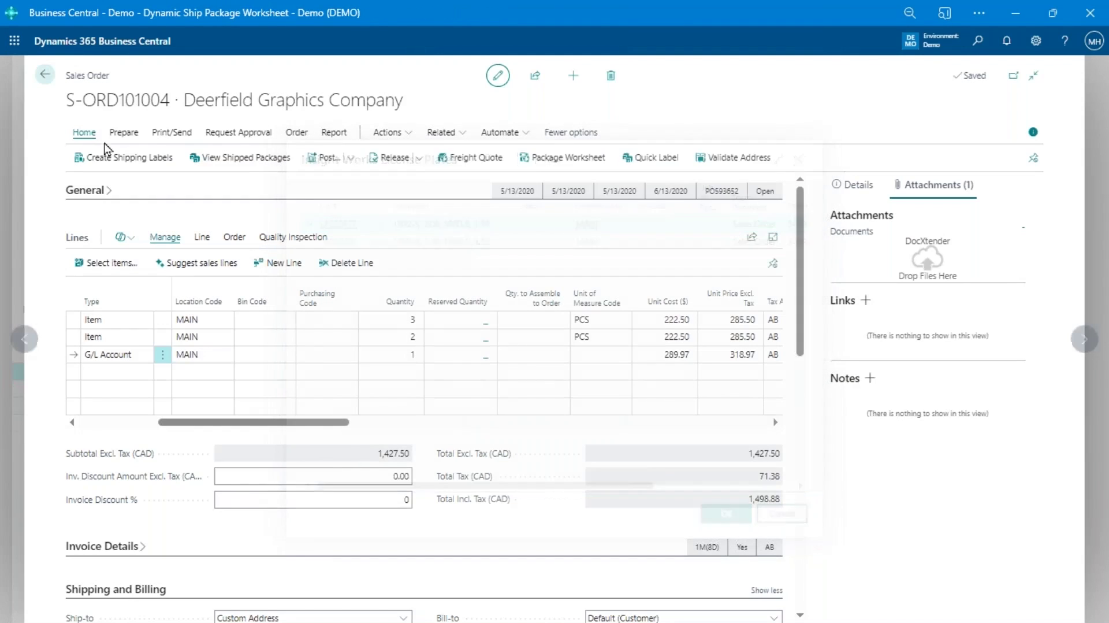
key(Escape)
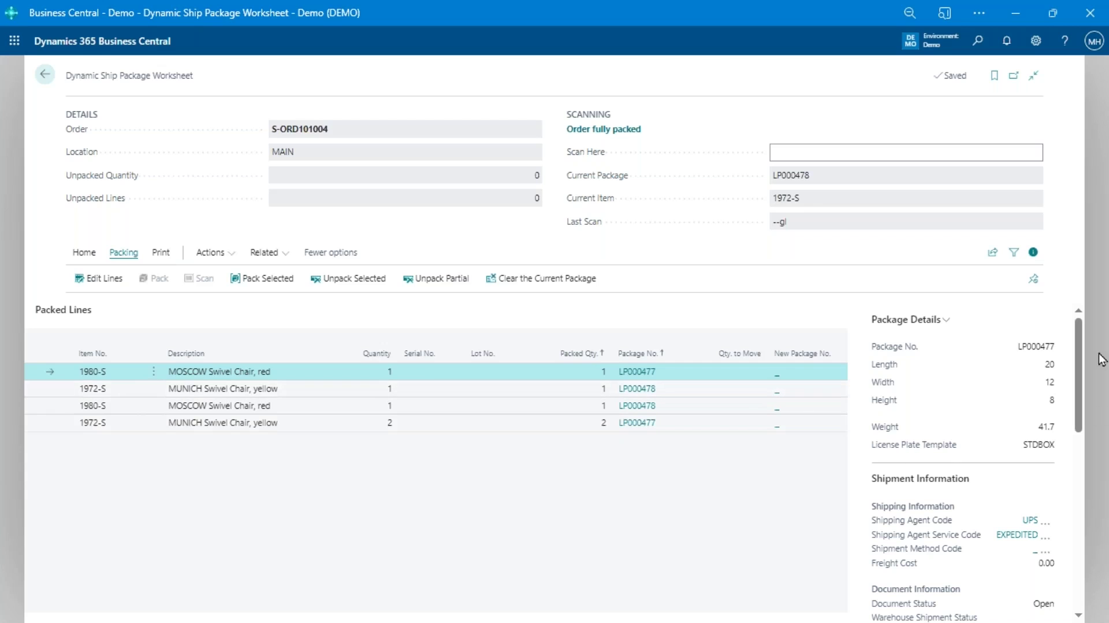
- Open the current package's options with the --po scan command and view the delivery confirmation choices
click(915, 149)
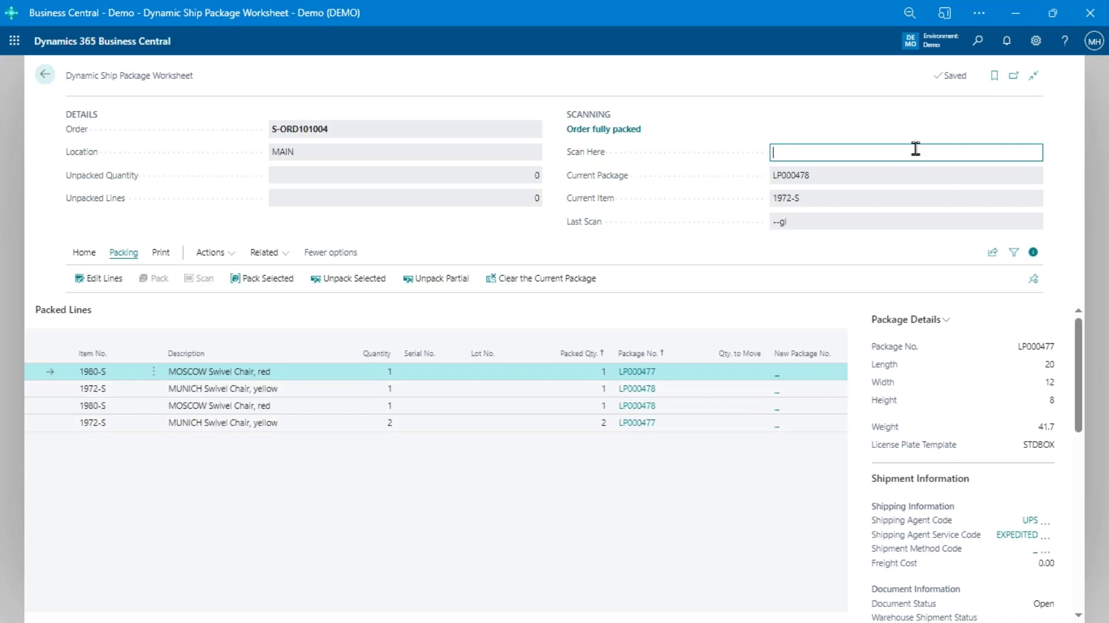
text(--po)
key(Return)
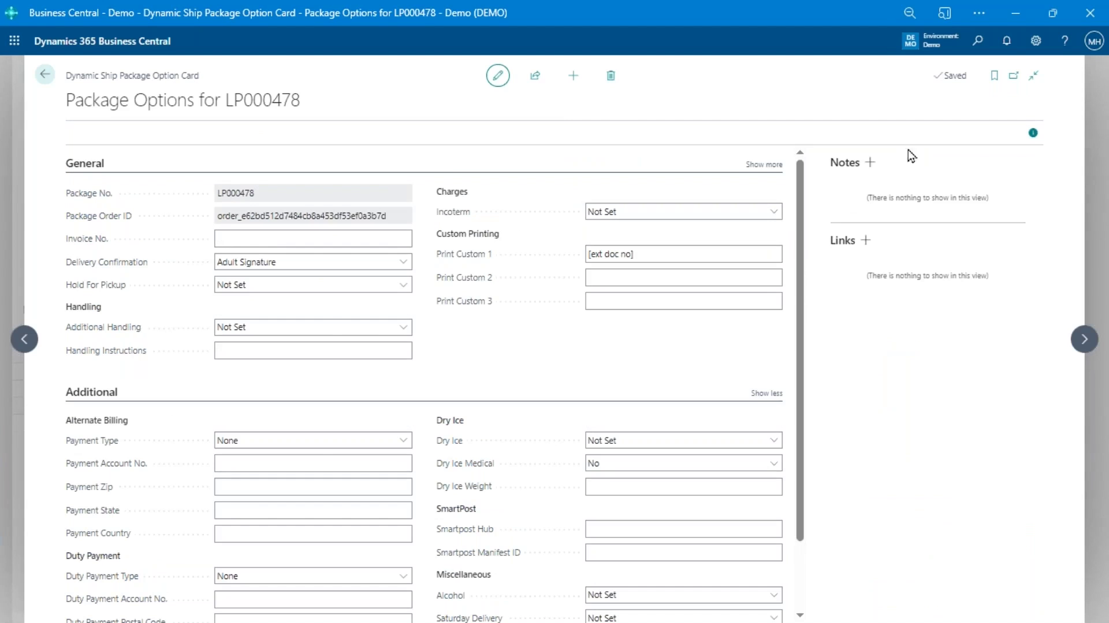
click(401, 262)
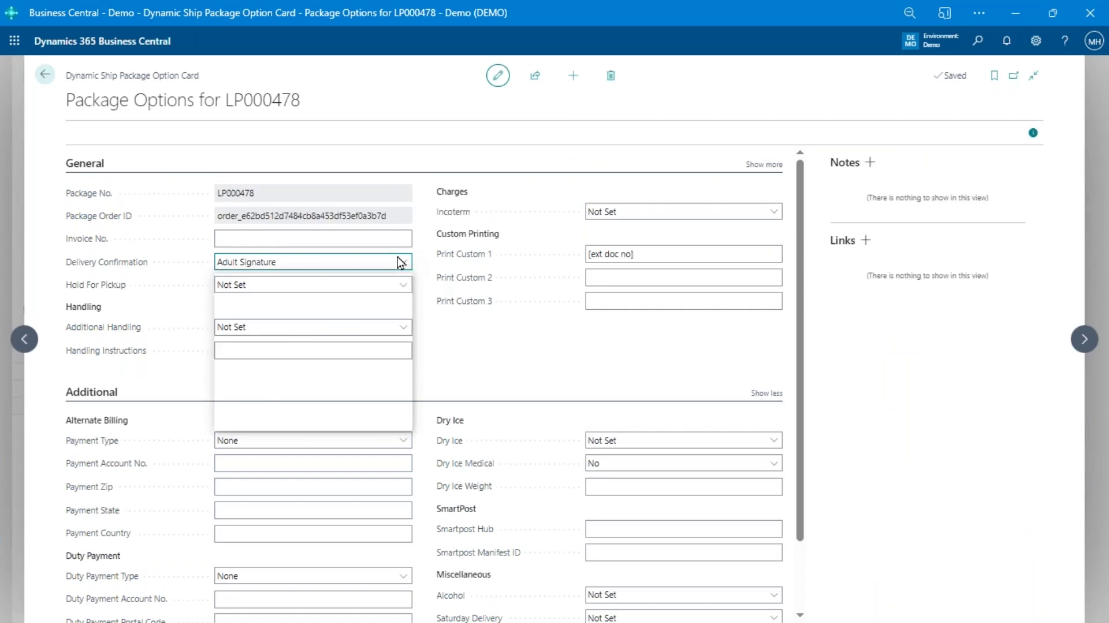
click(290, 257)
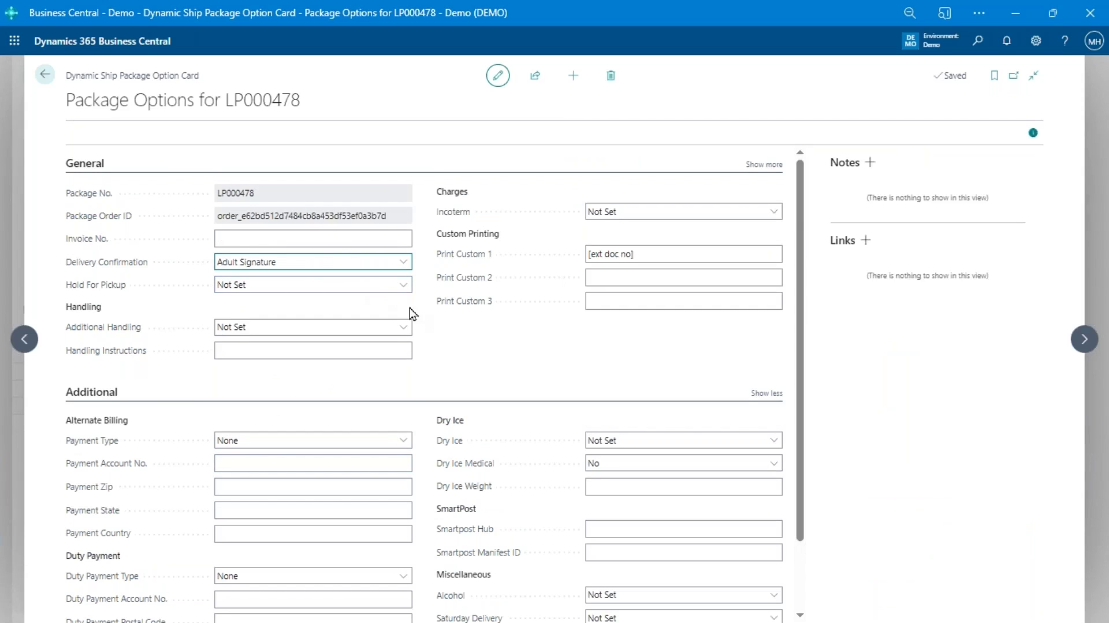
- View the payment type choices for alternate billing and the miscellaneous package options, leaving the payment type as is
scroll(411, 314, down, 2)
click(384, 359)
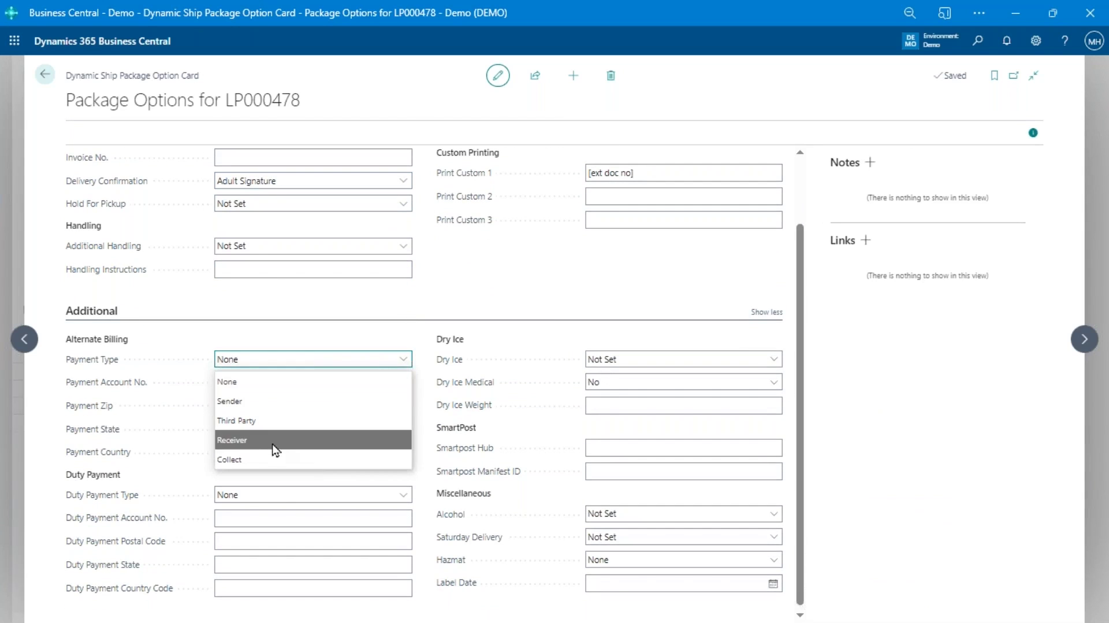
click(458, 303)
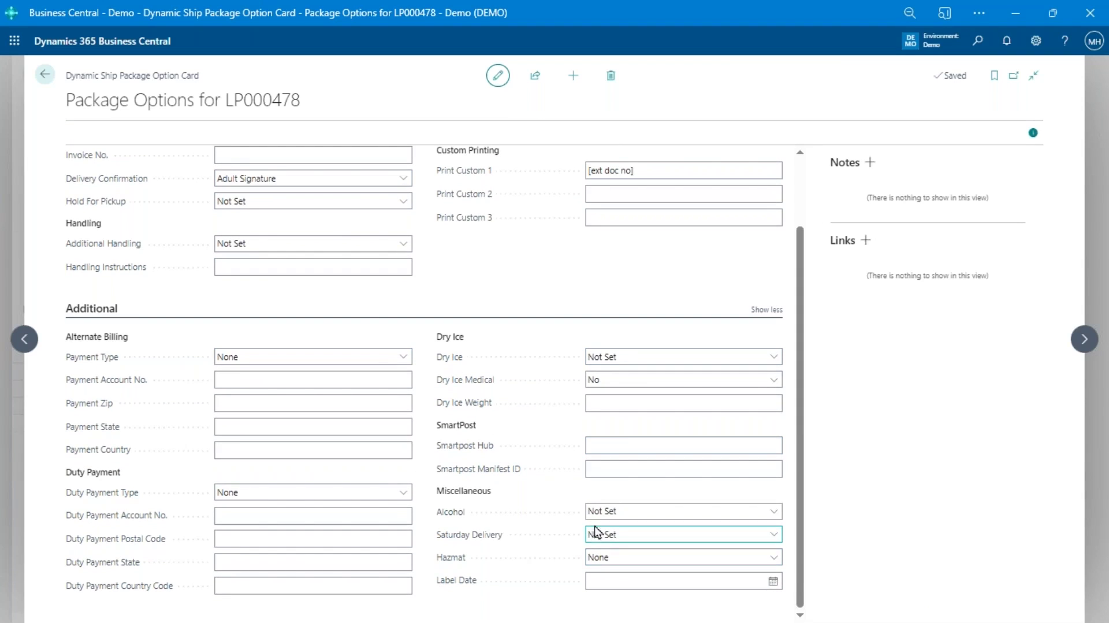
scroll(524, 538, up, 2)
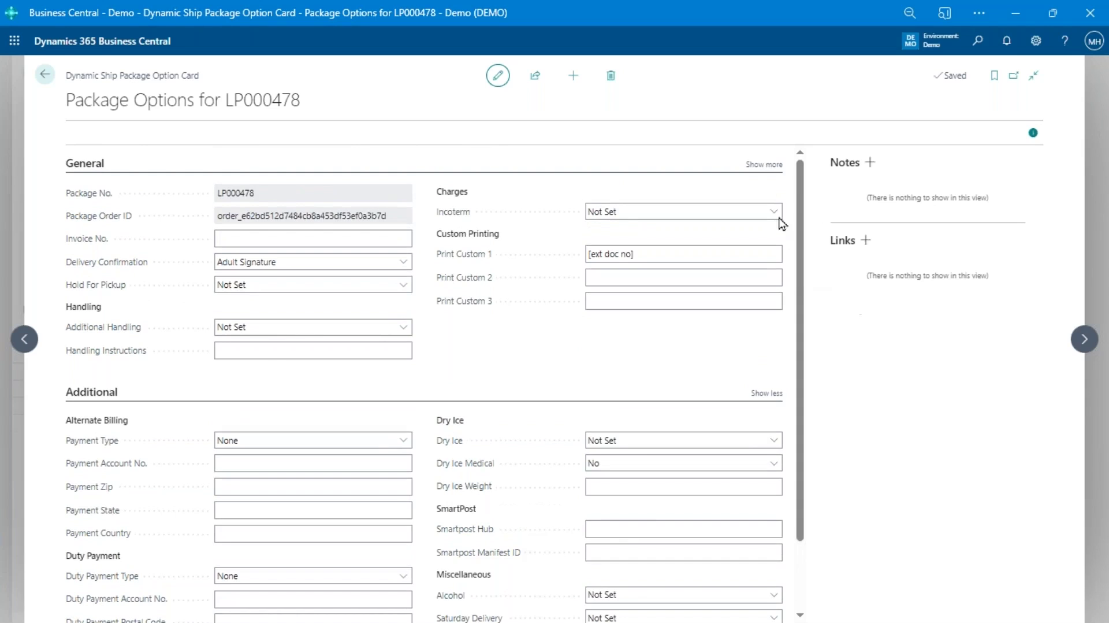
- Expand the General section's additional fields, examine the Print Custom 1 reference and charge options, and collapse them again
click(768, 165)
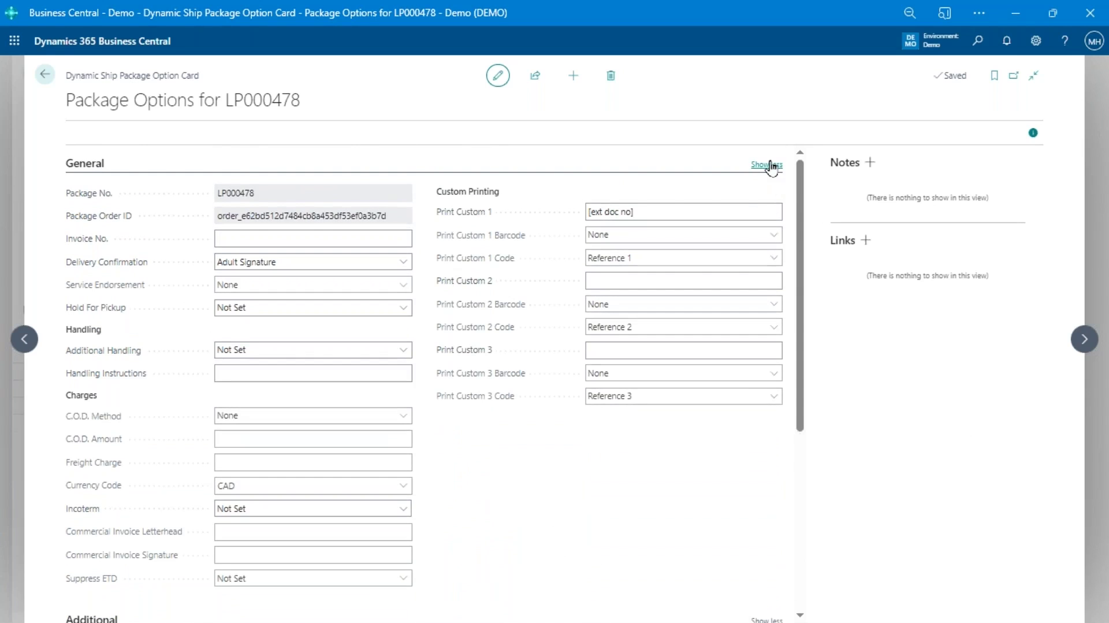
click(632, 212)
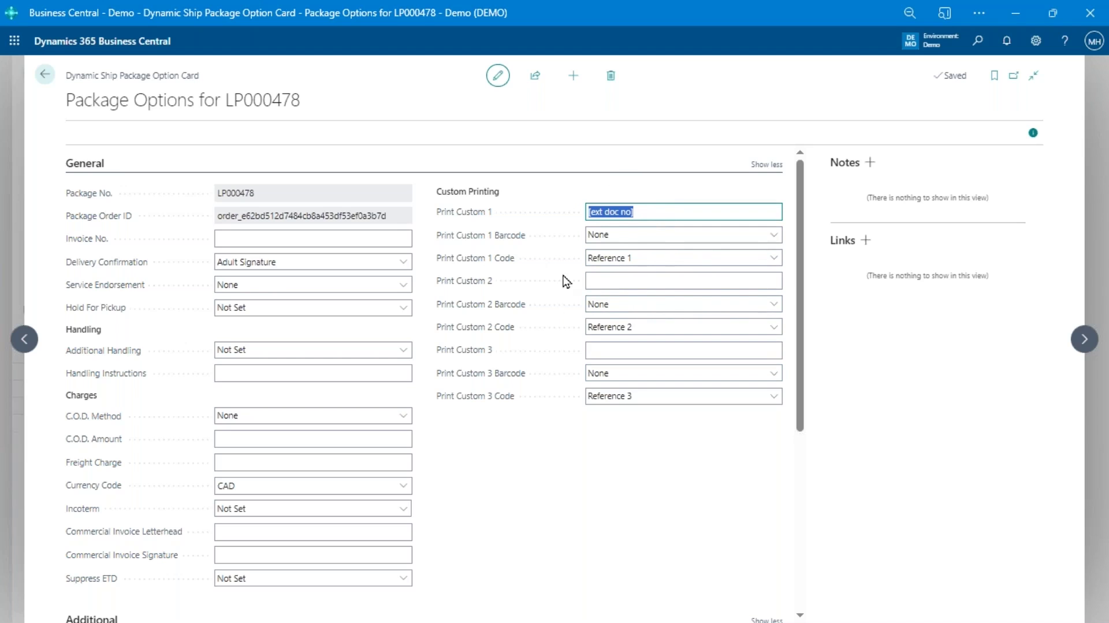
click(767, 166)
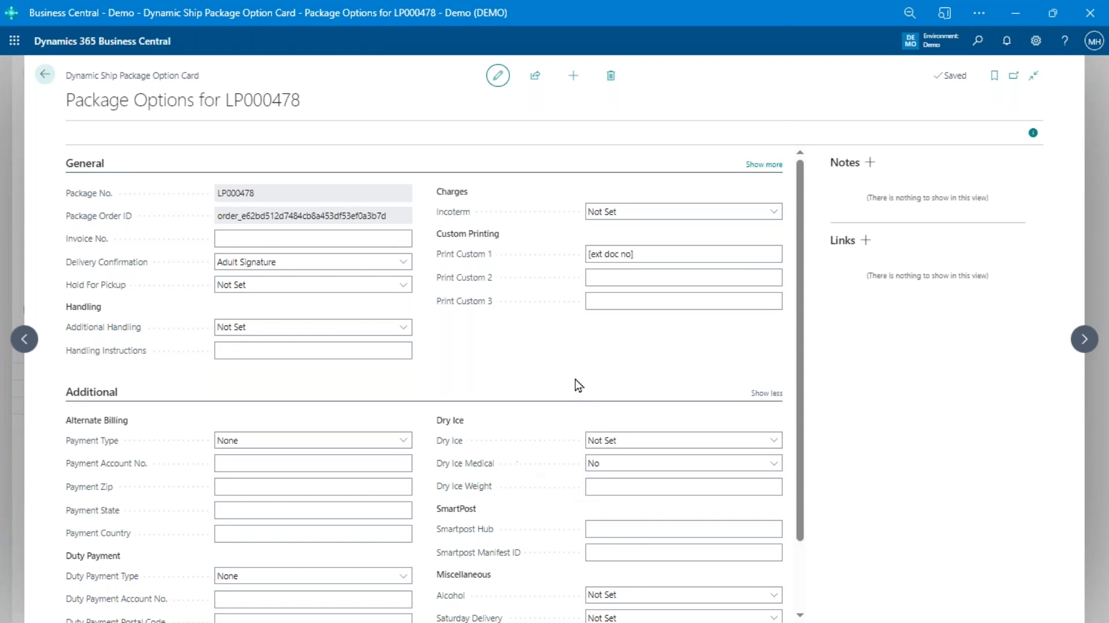
- Set the alternate billing payment type to Third Party, look over its payment fields, and reset the type to None
scroll(574, 382, down, 2)
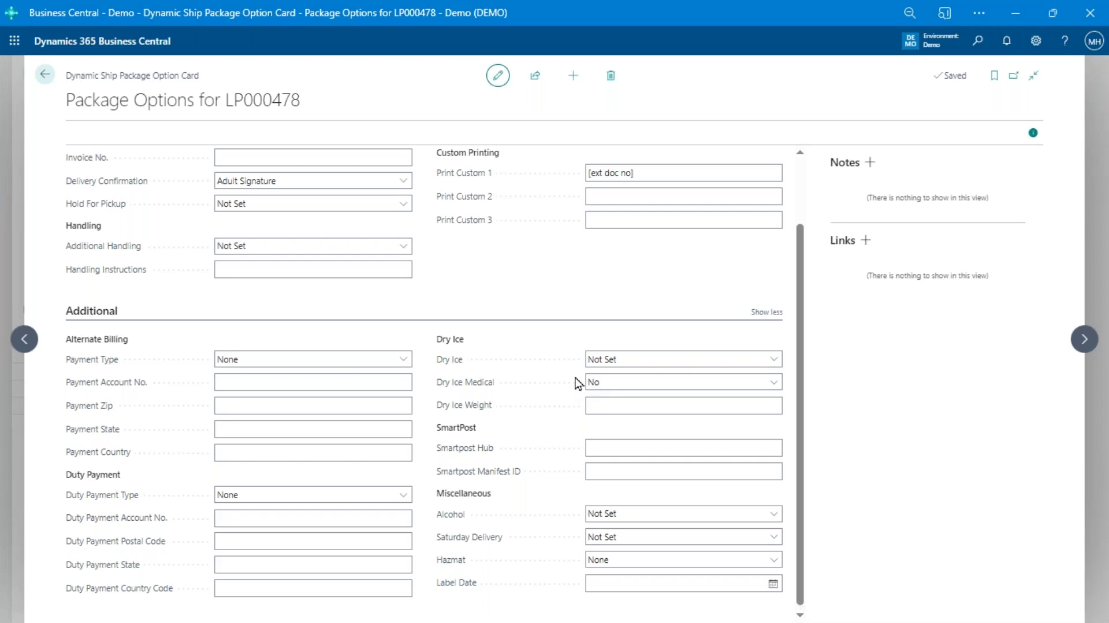
click(402, 364)
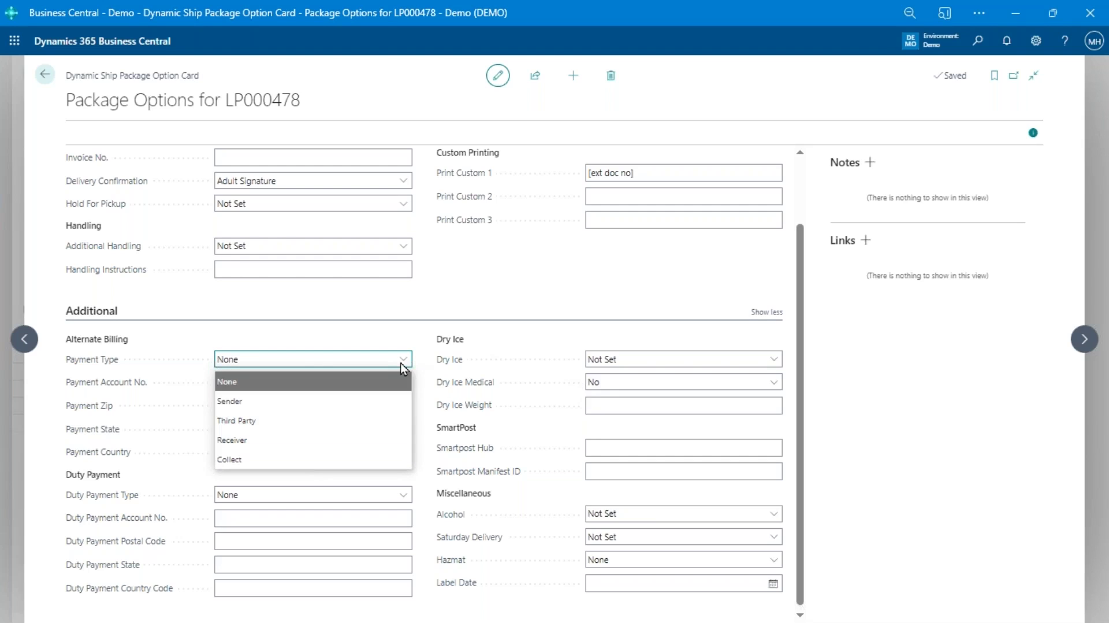
click(267, 420)
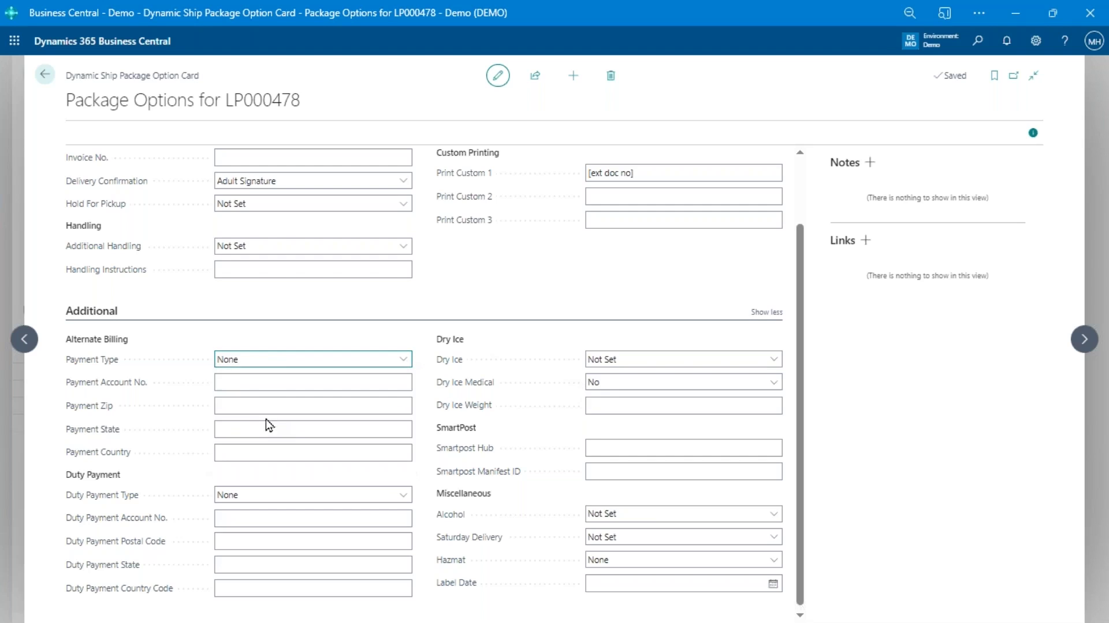
click(353, 404)
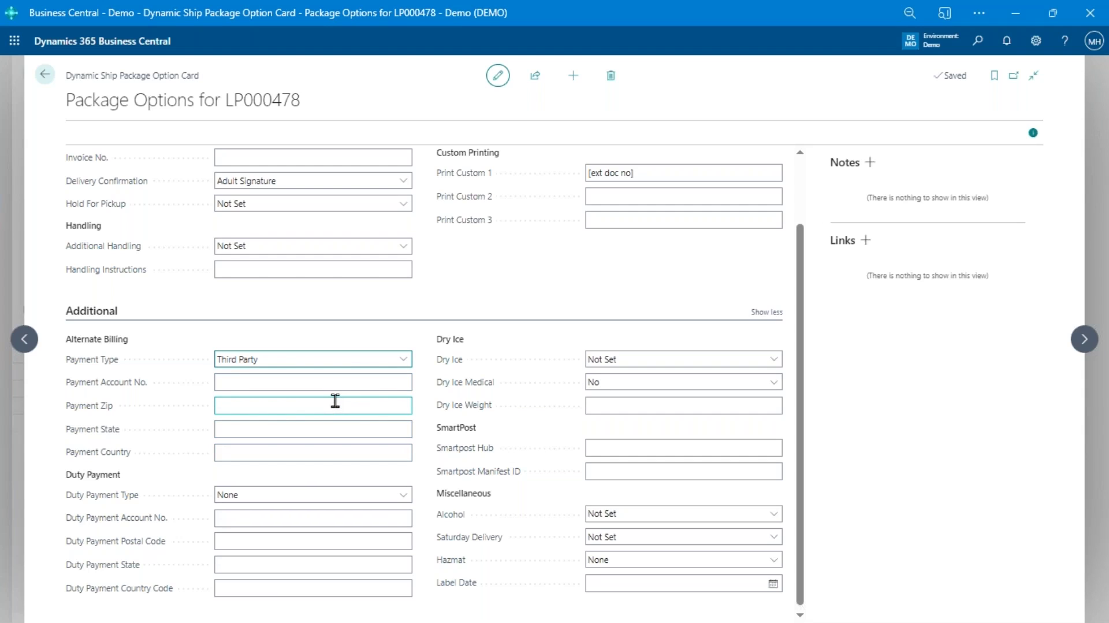
click(345, 364)
click(328, 382)
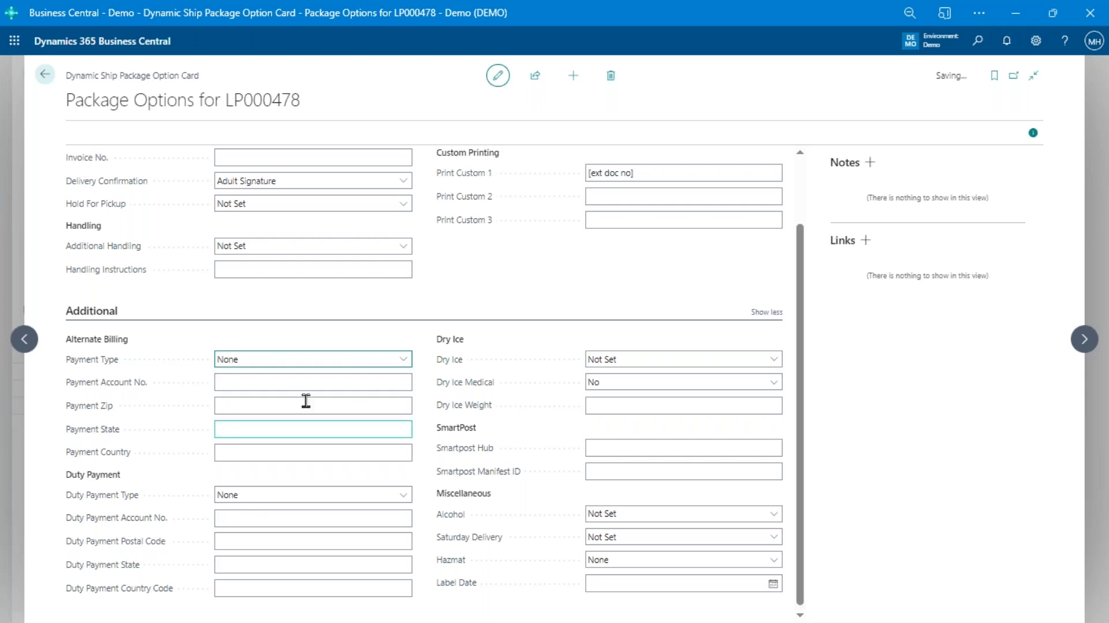
click(289, 399)
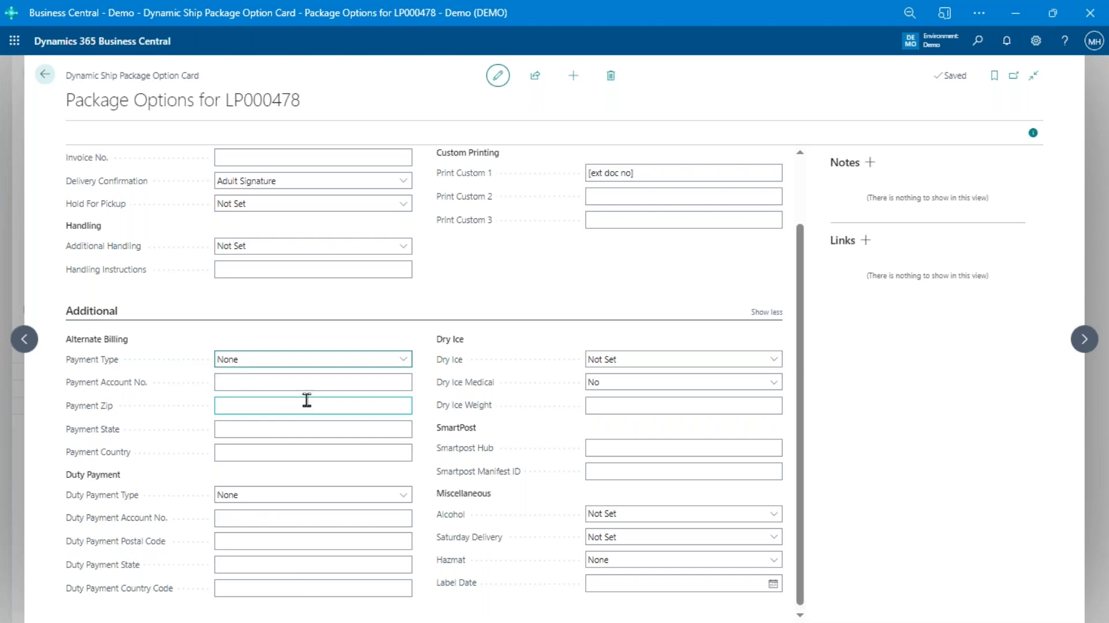
scroll(516, 418, up, 2)
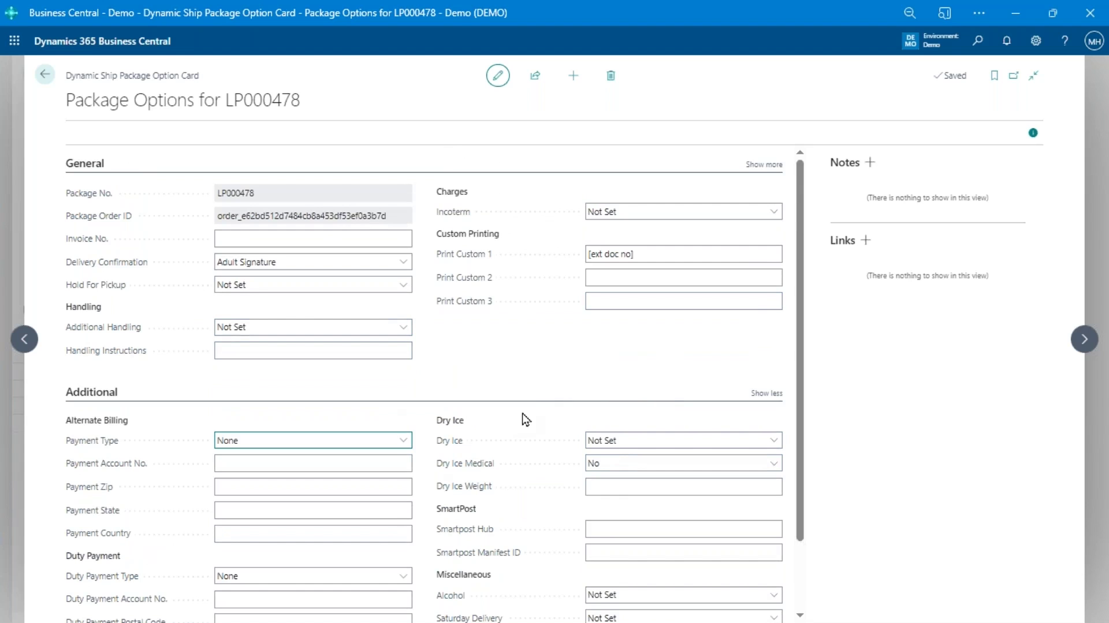
scroll(526, 418, down, 1)
scroll(525, 418, down, 2)
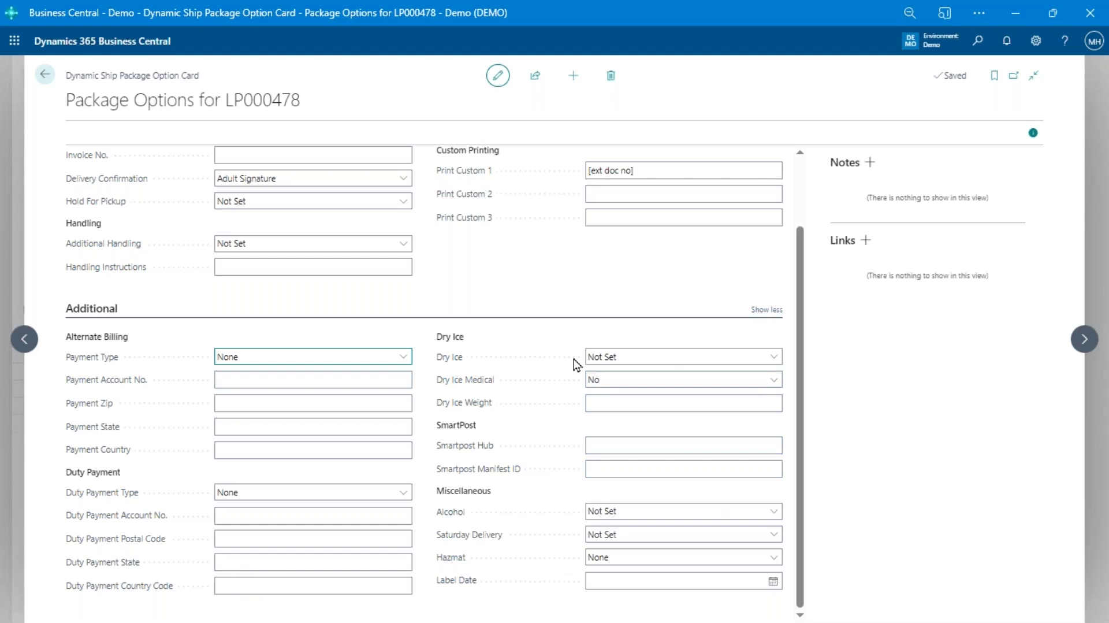
- Leave the package options, open the shipment options for the sales order, and view the shipment type choices without changing the type
click(44, 74)
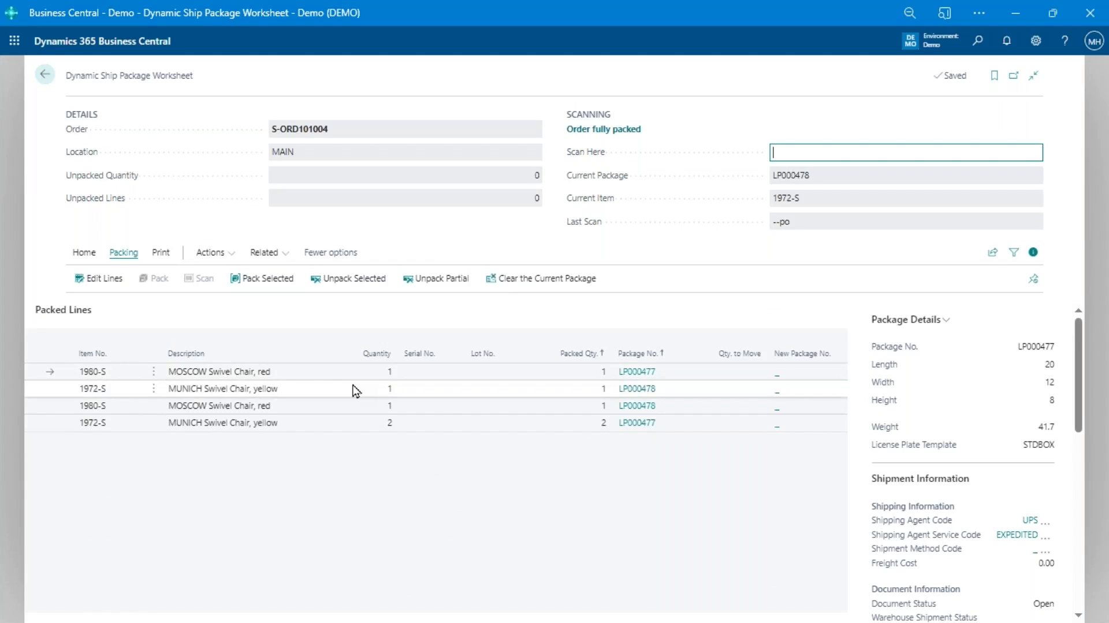
click(86, 252)
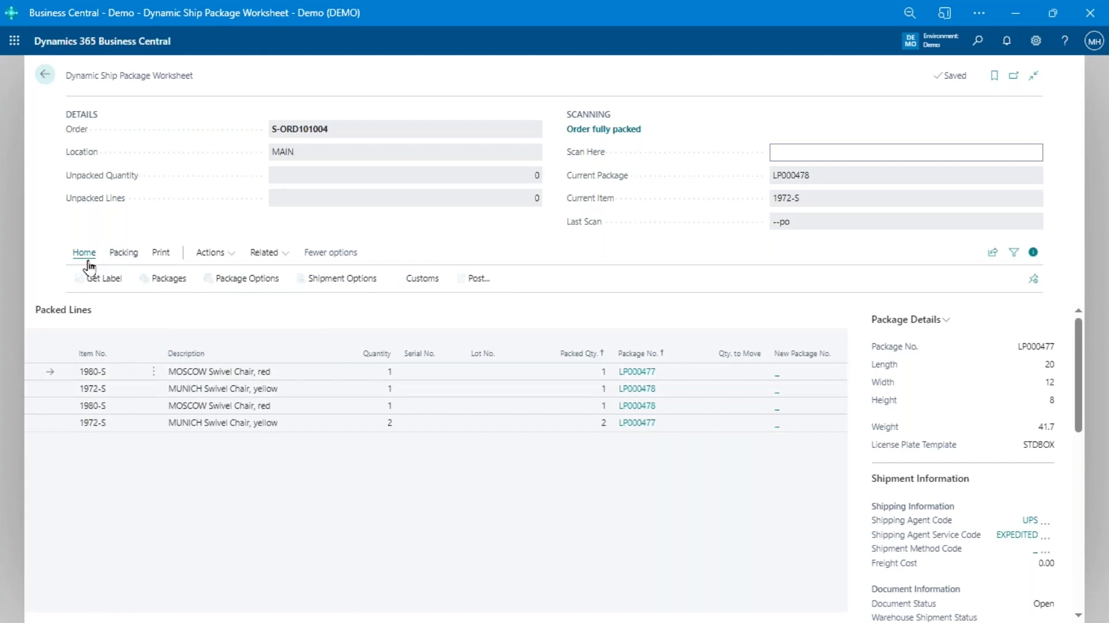
click(347, 278)
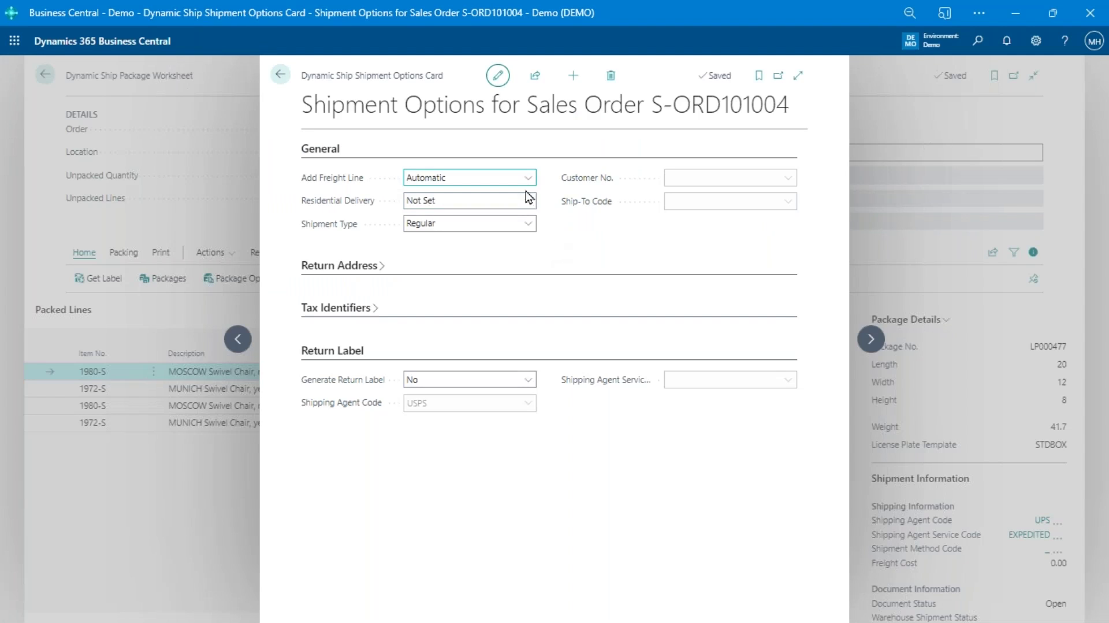
click(526, 224)
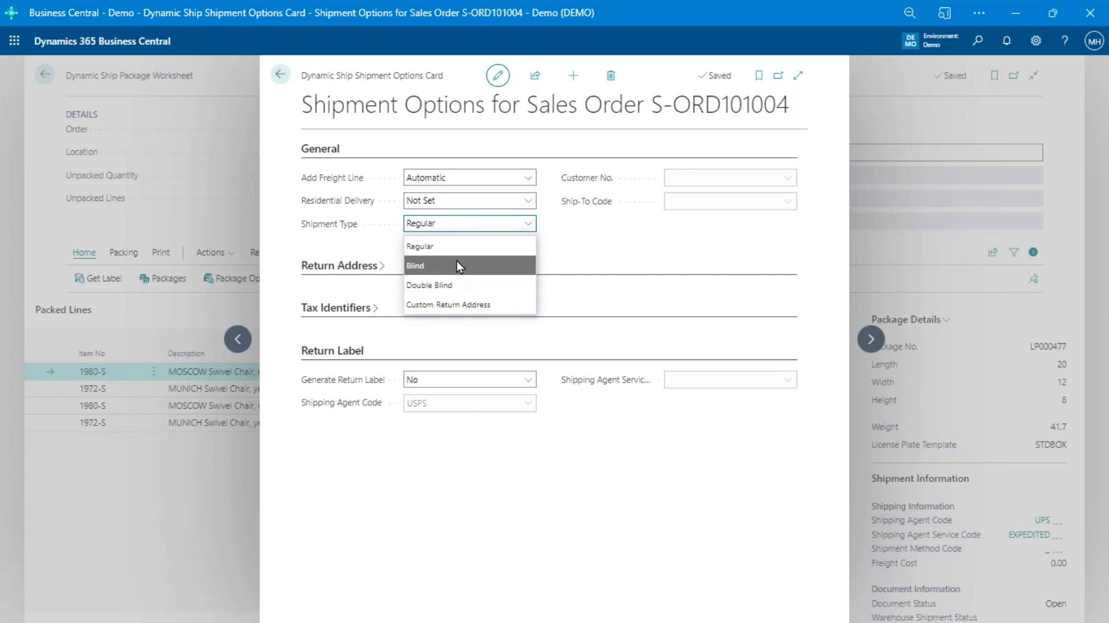
click(667, 264)
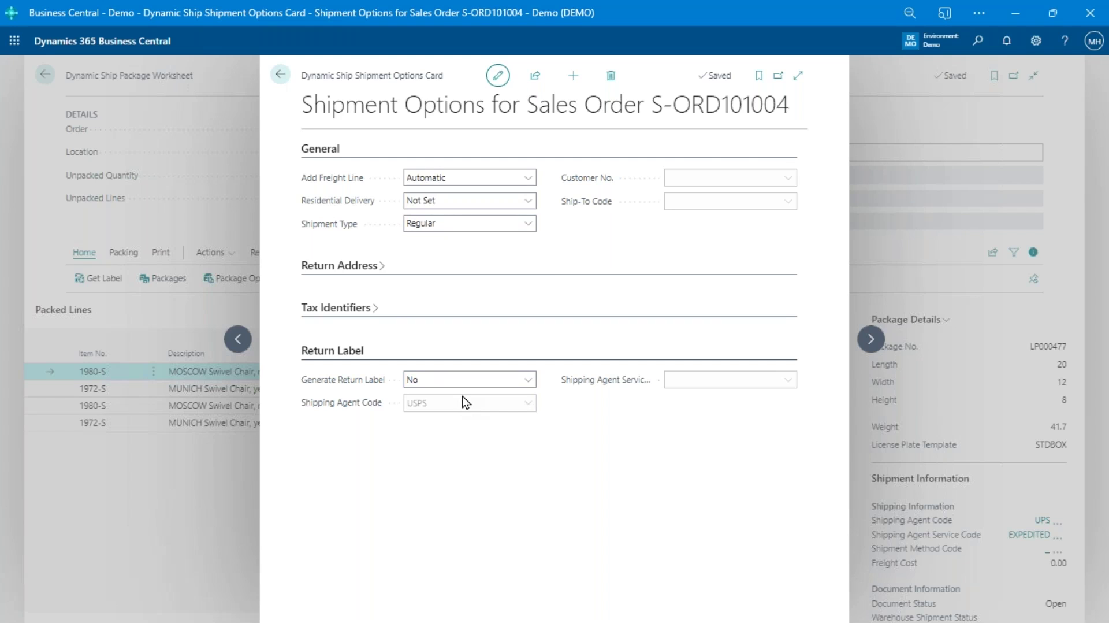
- Set Generate Return Label to Yes, view the shipping agent choices, reset it to No, and return to the package worksheet
click(528, 380)
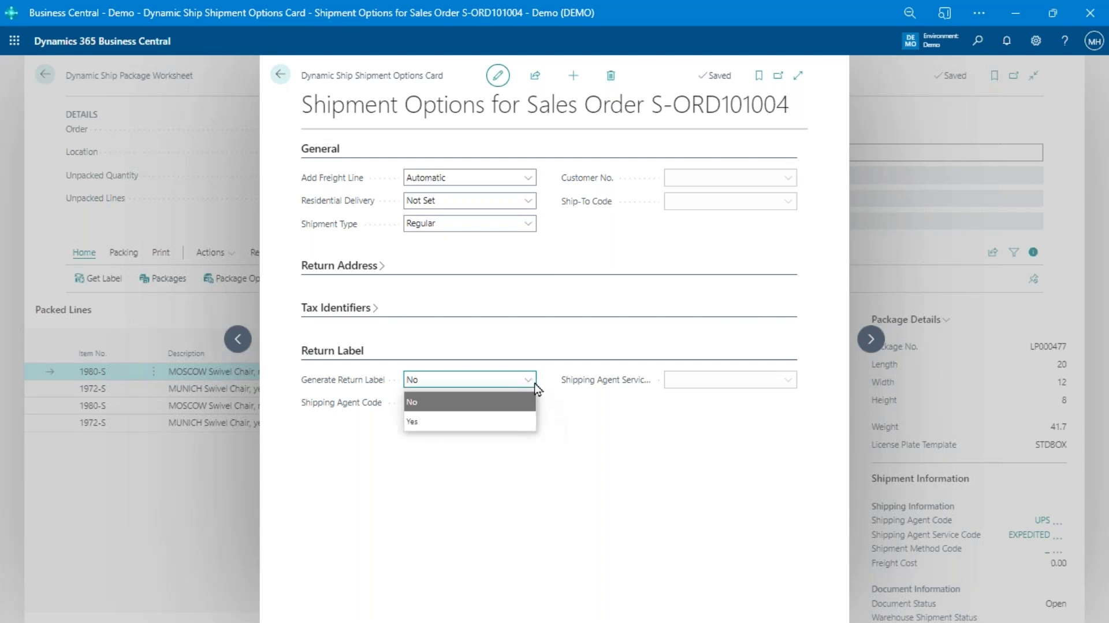
click(468, 421)
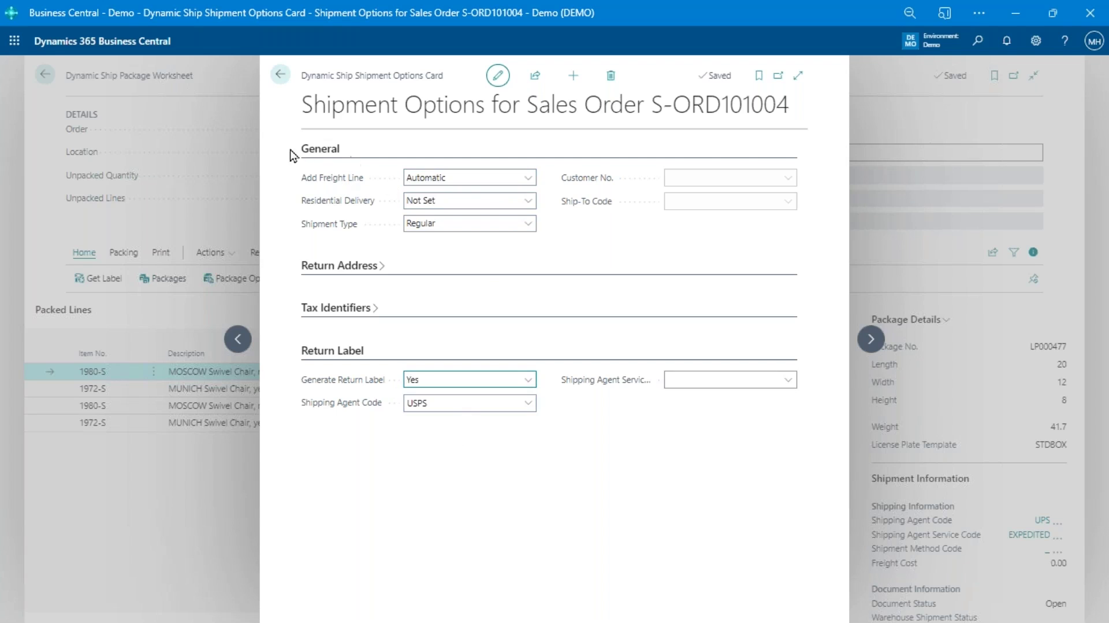
click(528, 406)
click(529, 406)
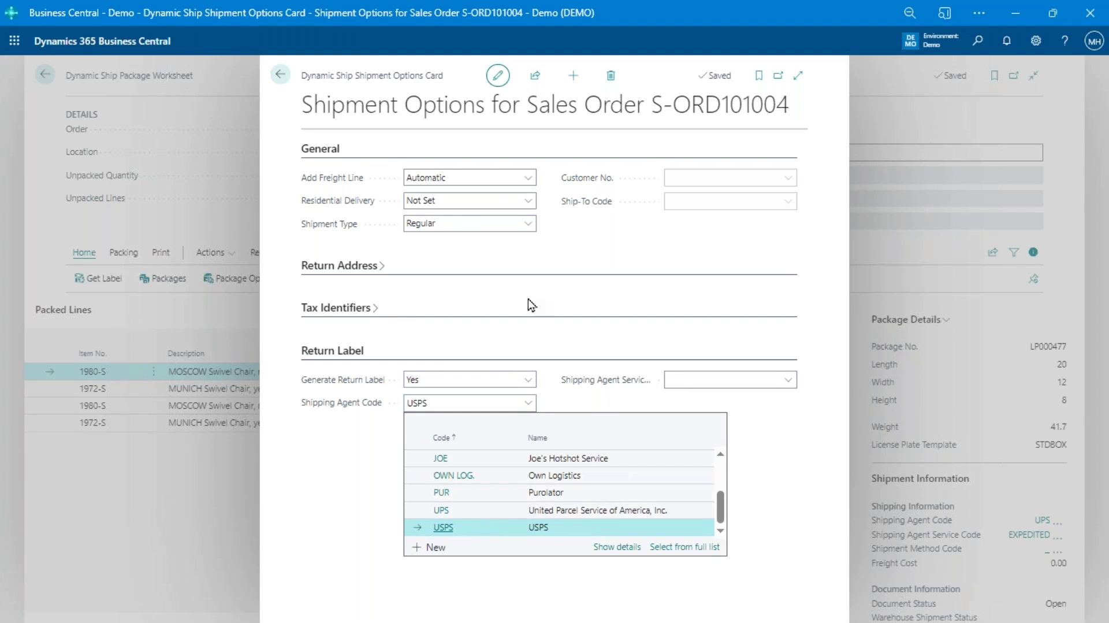
click(378, 449)
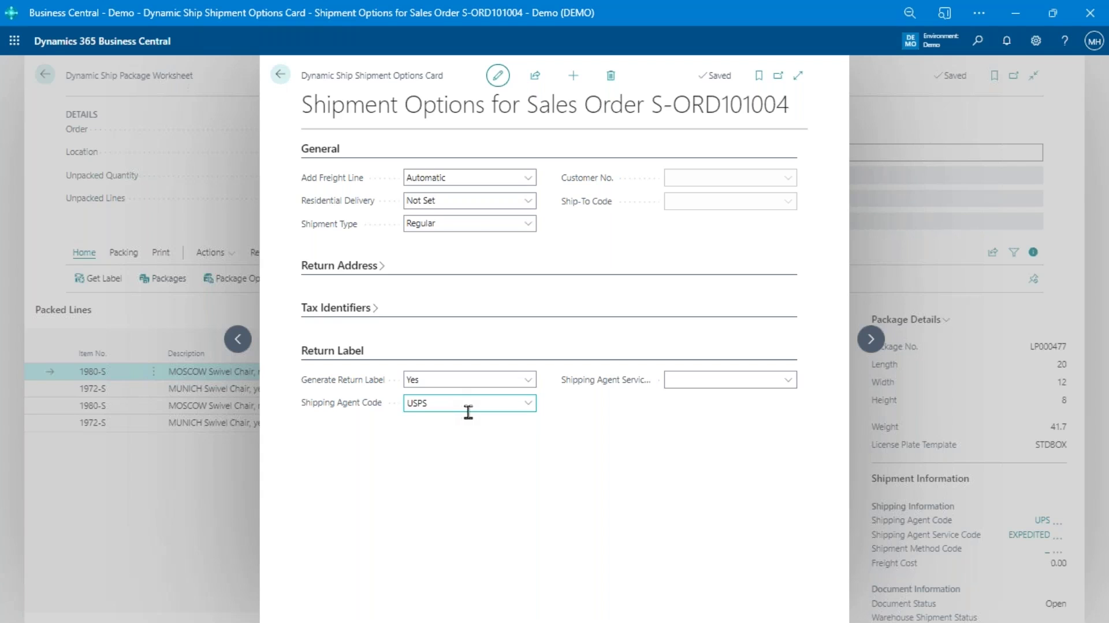
click(482, 383)
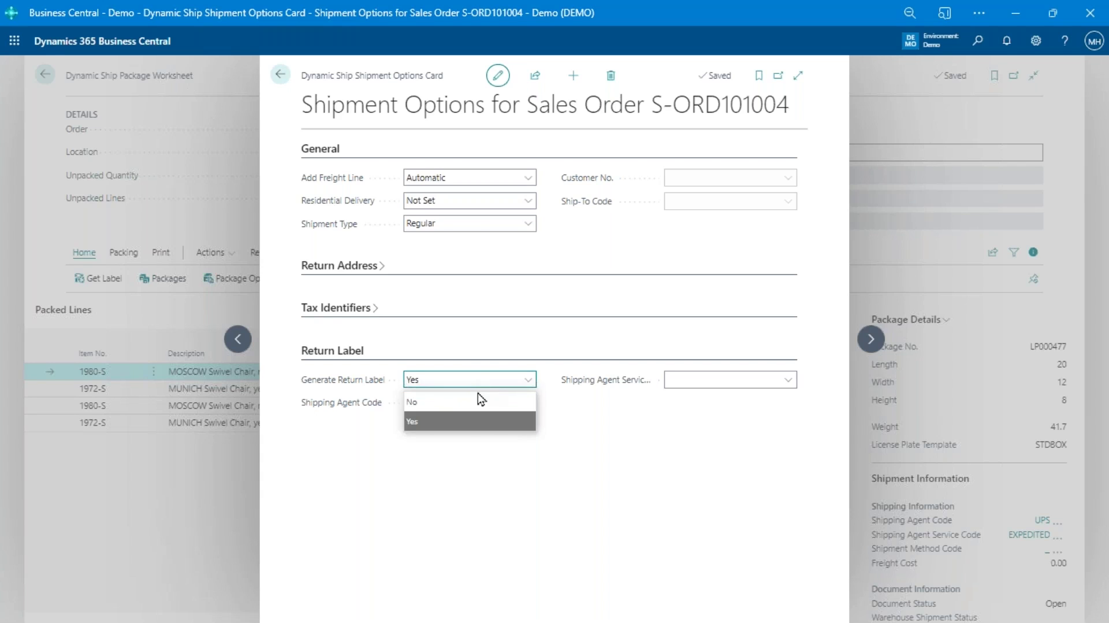
click(485, 421)
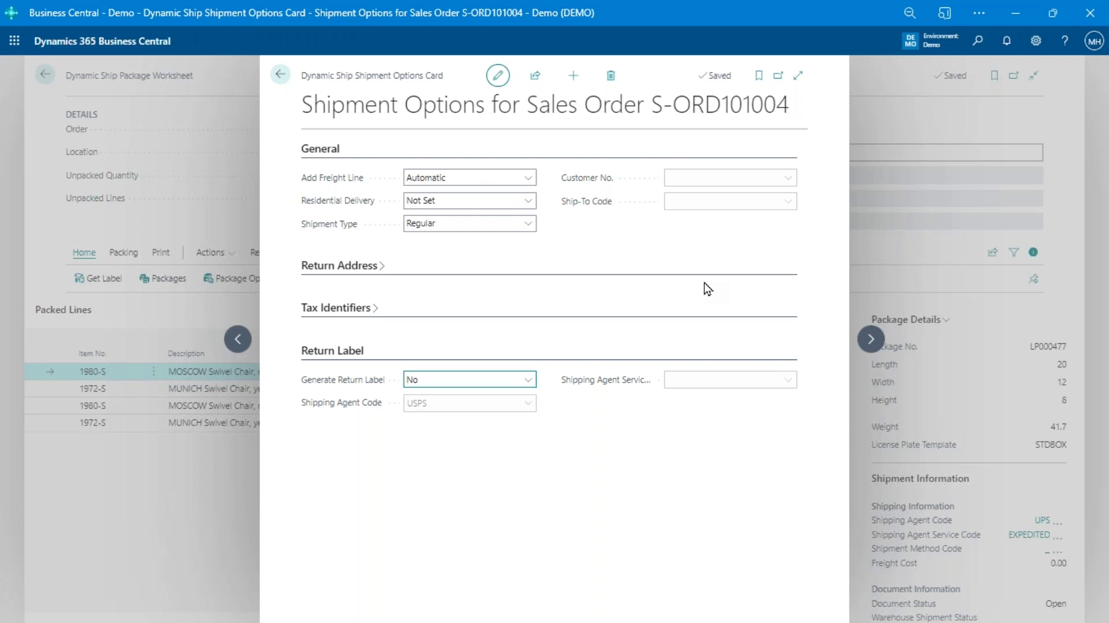
click(278, 78)
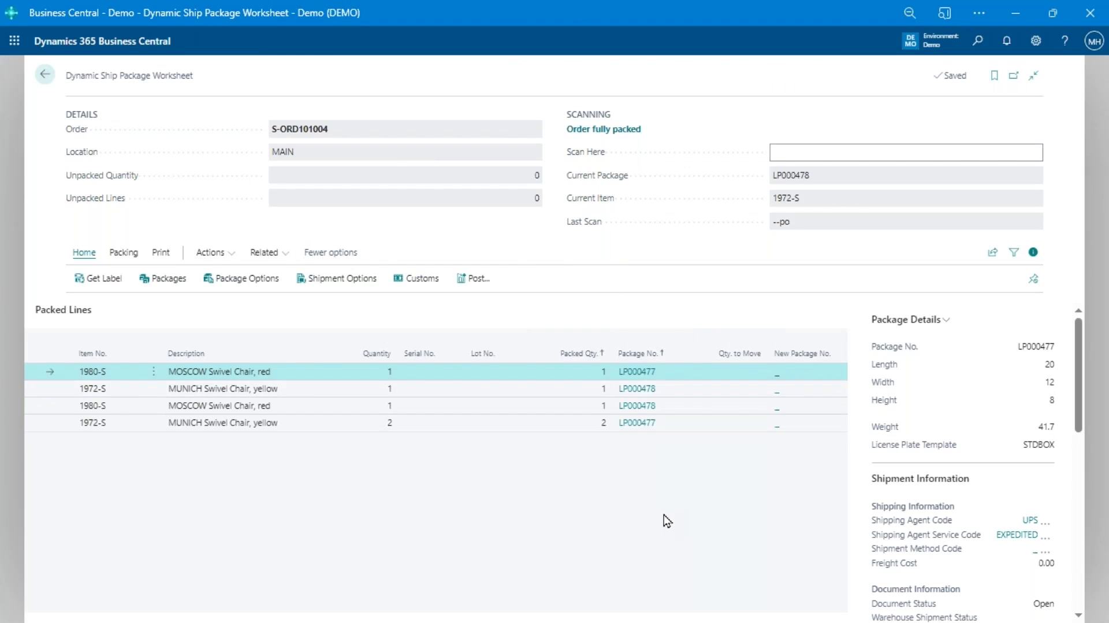
- Load the John Haddock Insurance Co. sales order by scanning its order number and review its shipment, destination and packages information
click(859, 152)
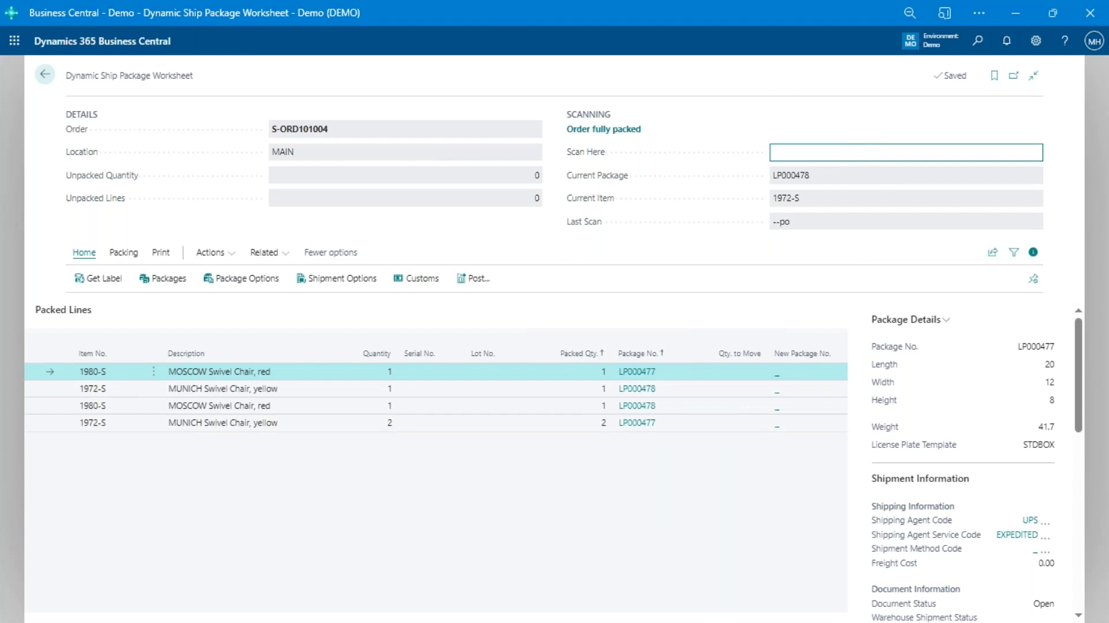
text(S-ORD101005)
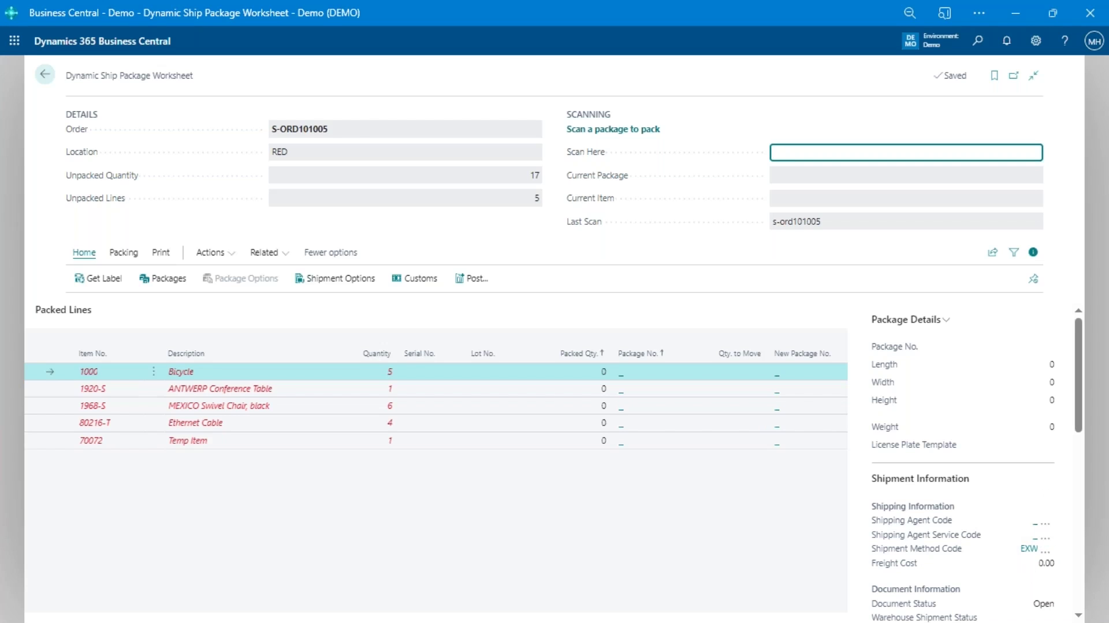
scroll(1012, 550, down, 2)
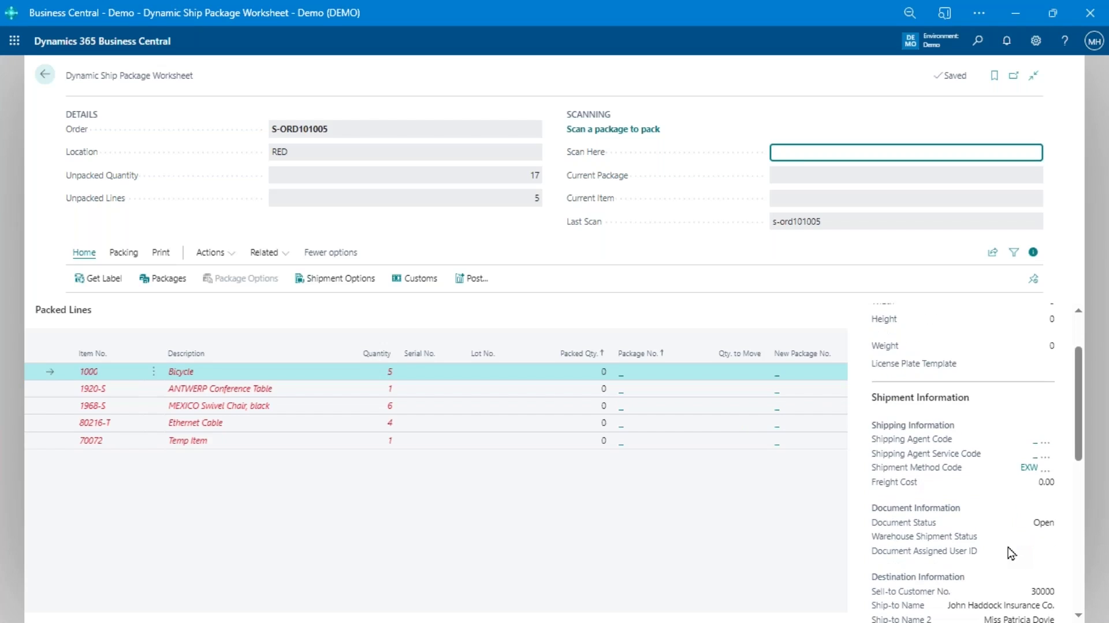
scroll(1011, 551, down, 3)
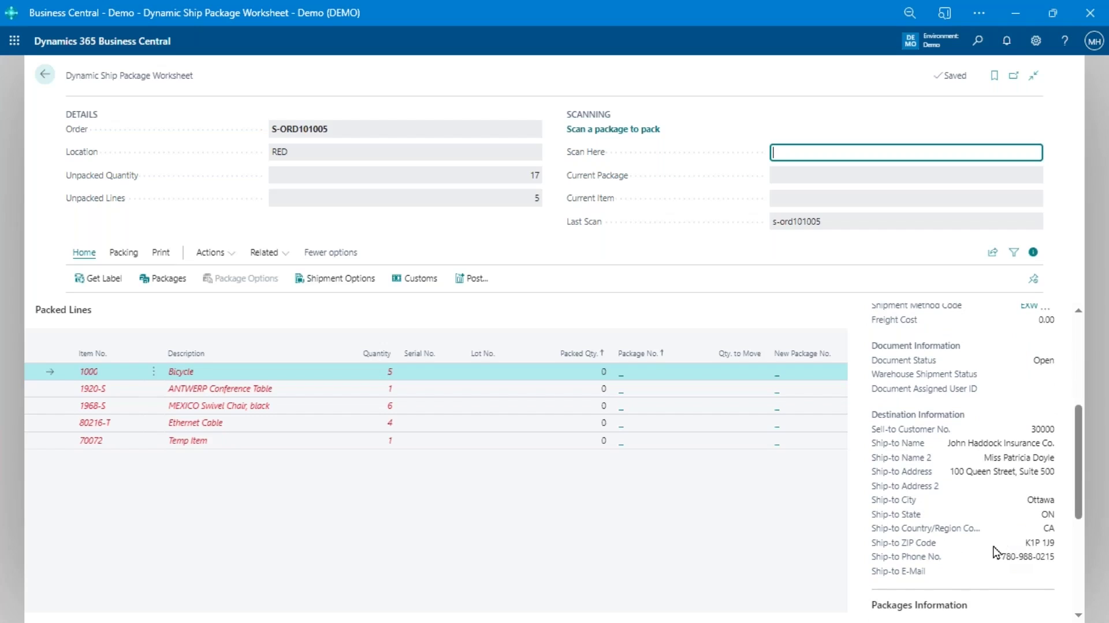
scroll(1011, 551, up, 3)
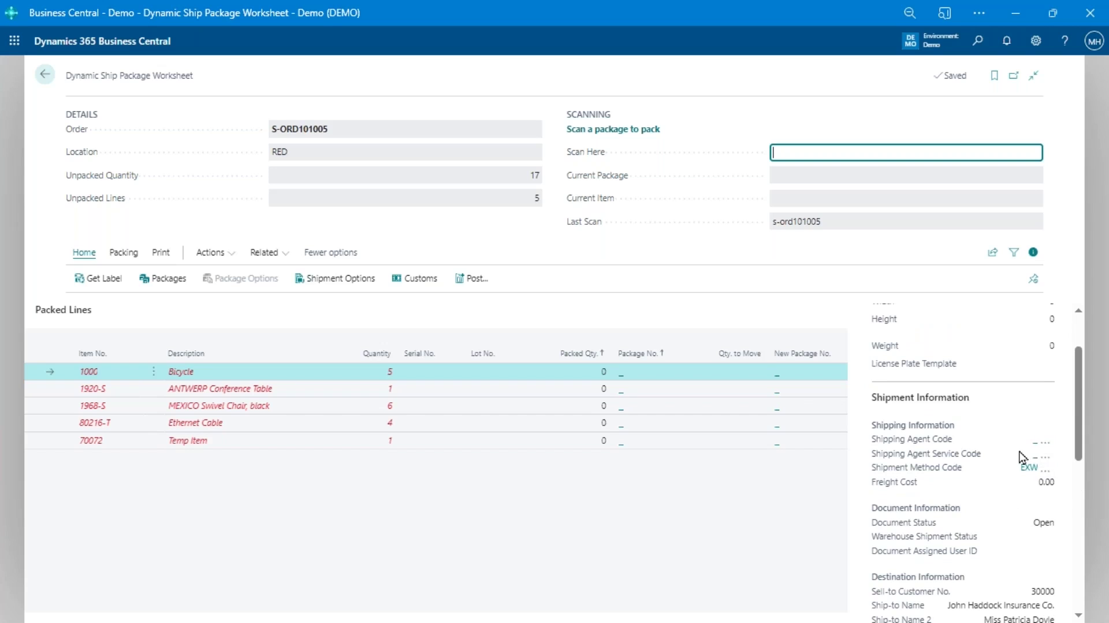
scroll(1034, 456, down, 3)
scroll(1023, 461, up, 2)
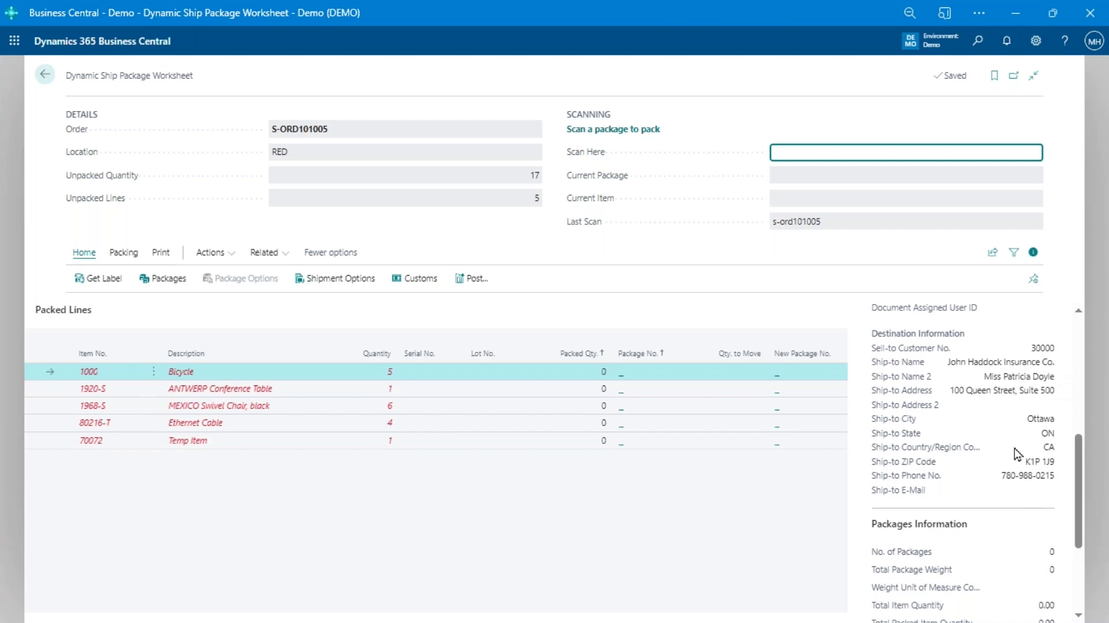
scroll(1046, 492, down, 3)
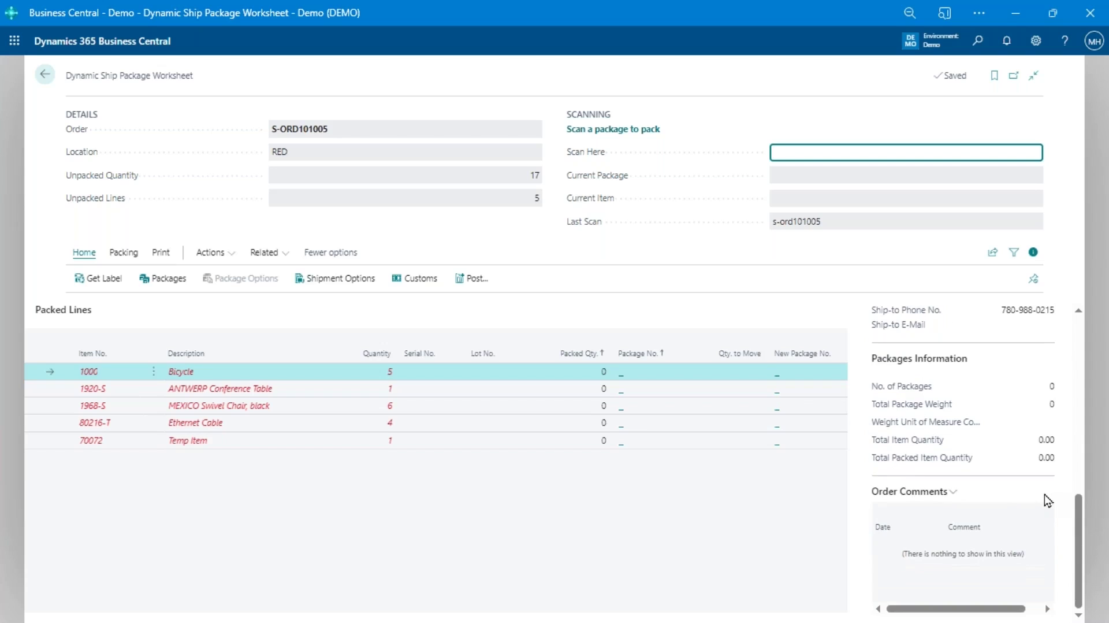
scroll(1034, 503, up, 5)
- Start package LP000479, pack one Bicycle (item 1000) into it, and select the packed line
click(899, 152)
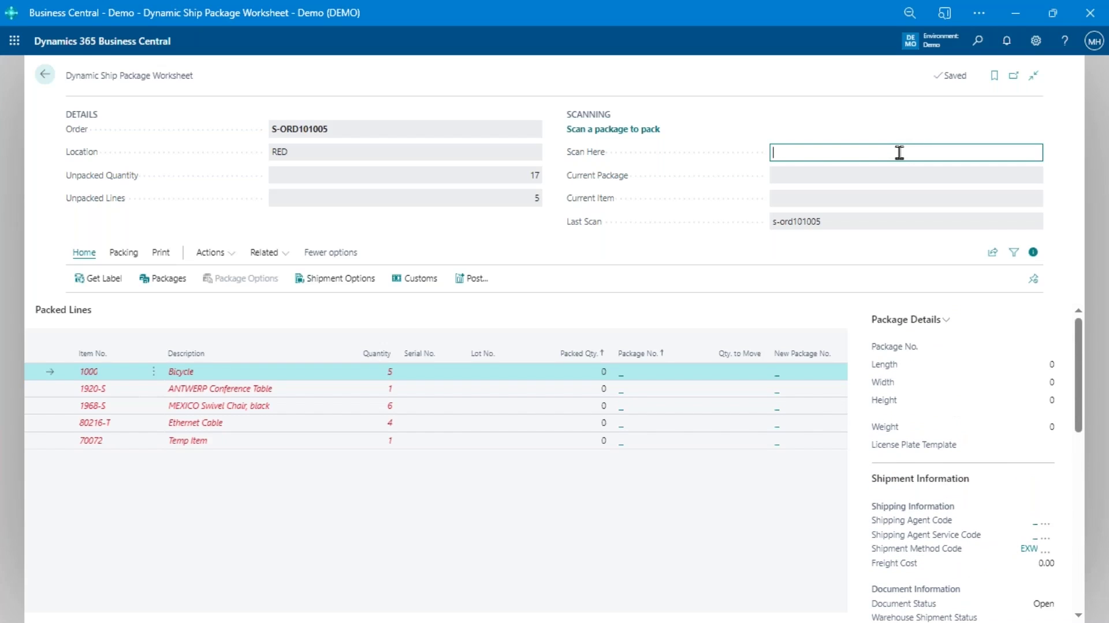
text(LP000479)
key(Return)
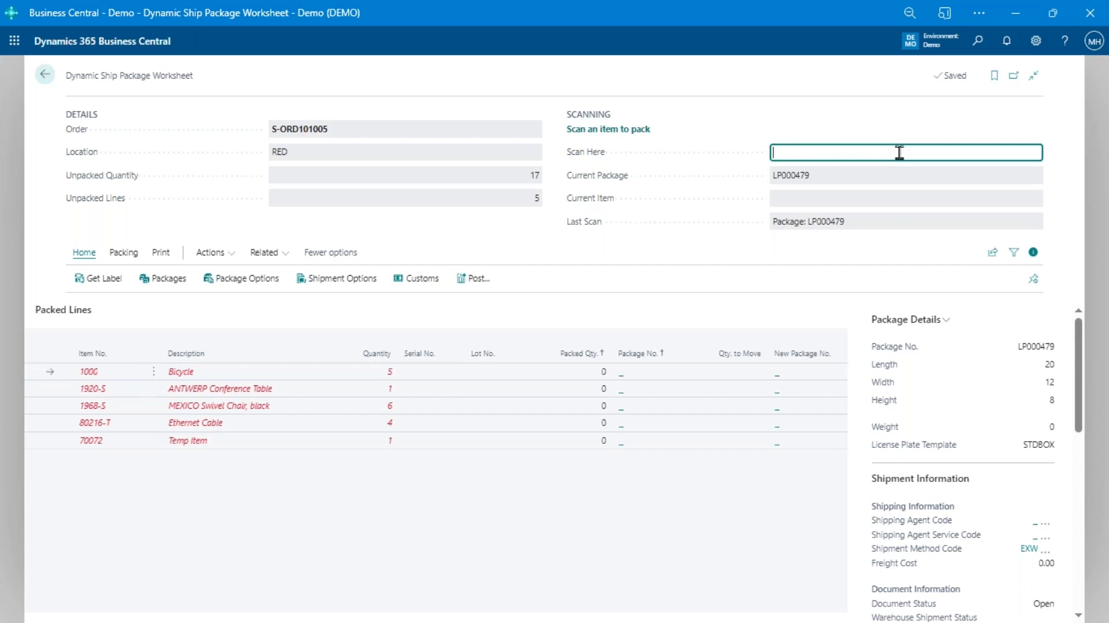
text(1000)
key(Return)
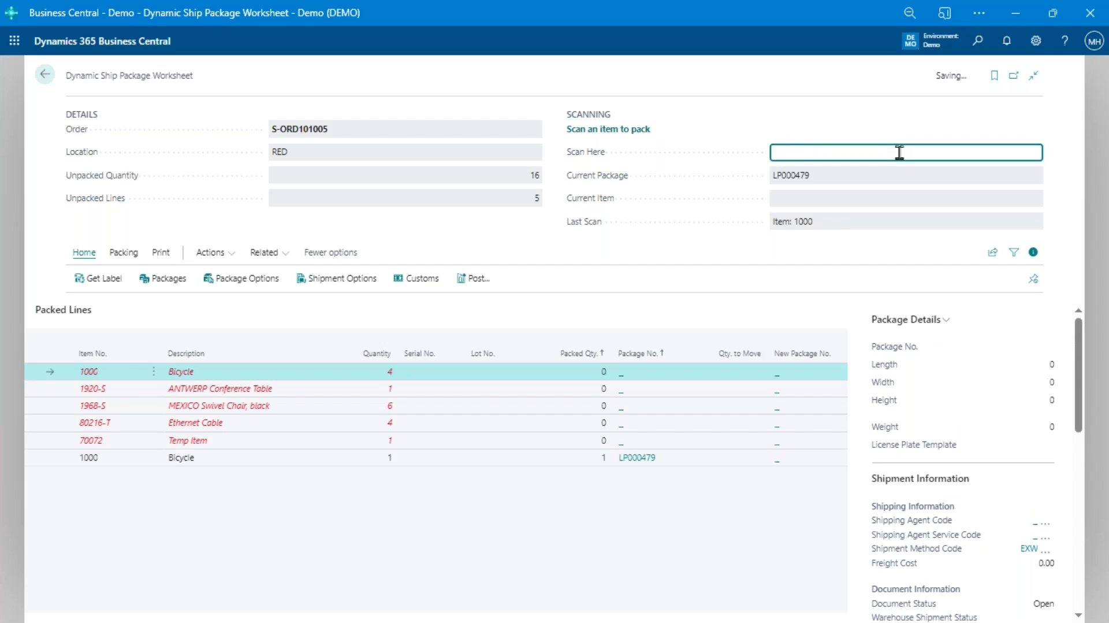
click(349, 459)
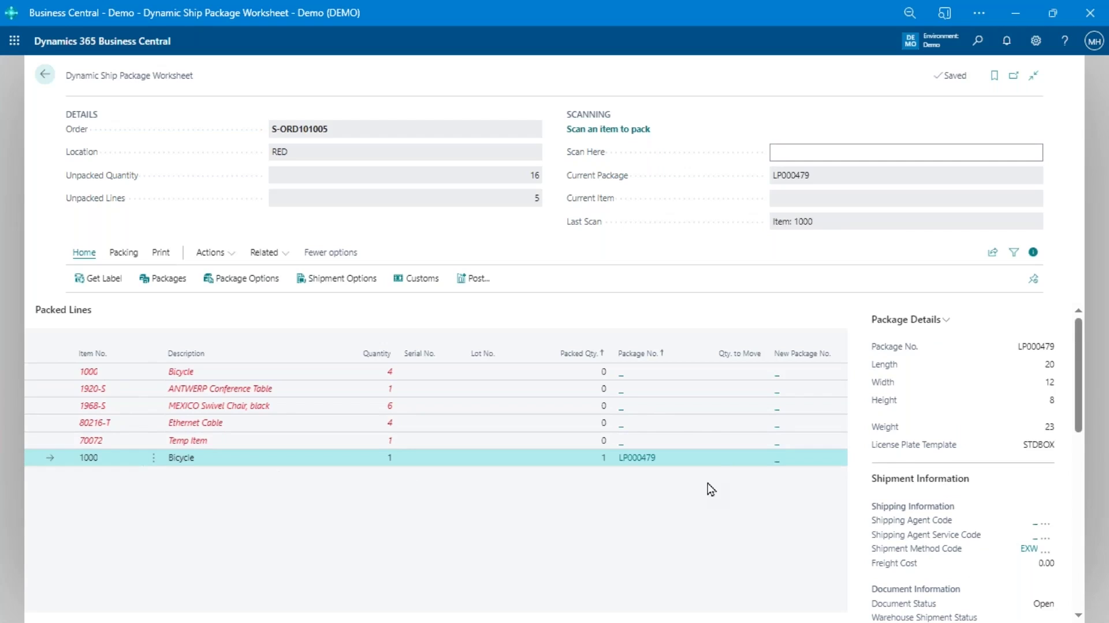
- Open the order's customs card with the --CST scan command and examine the General section, including its additional fields
click(822, 150)
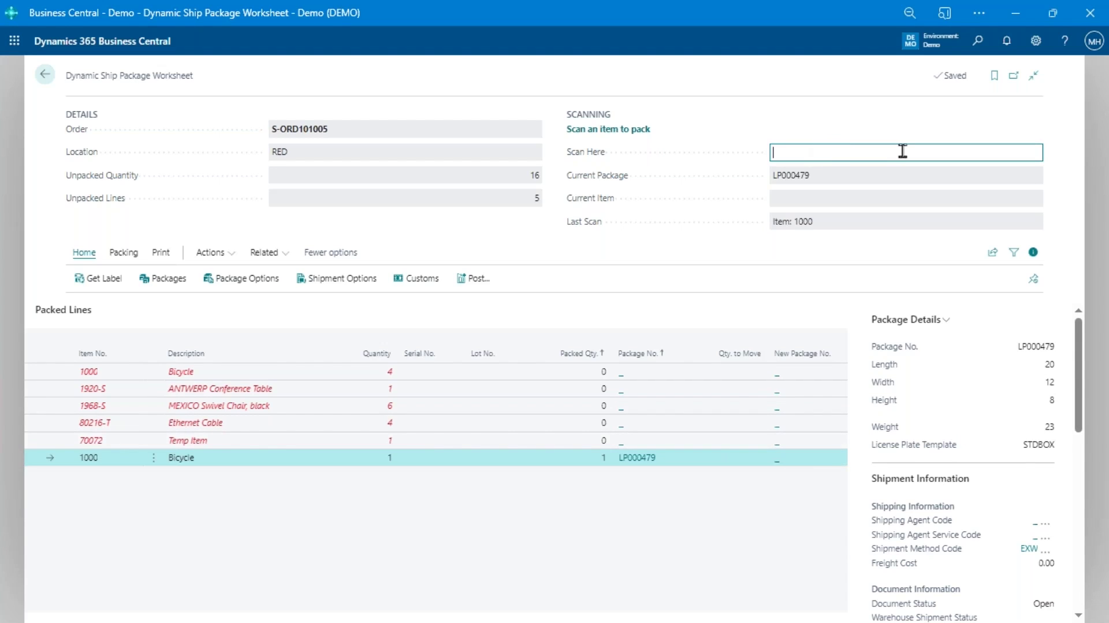
text(--CST)
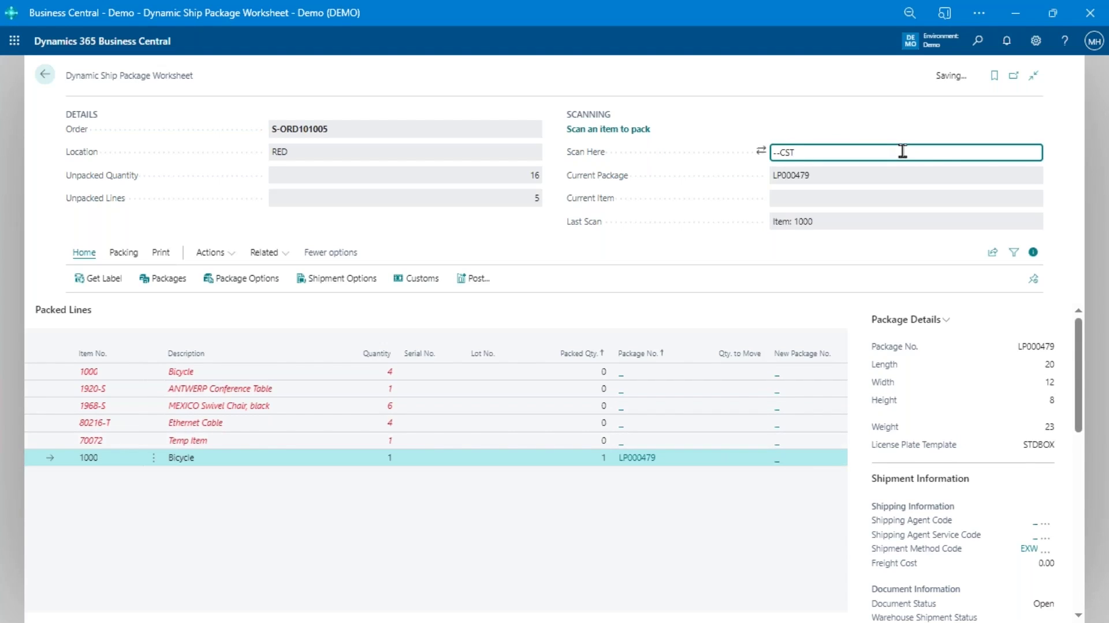
key(Return)
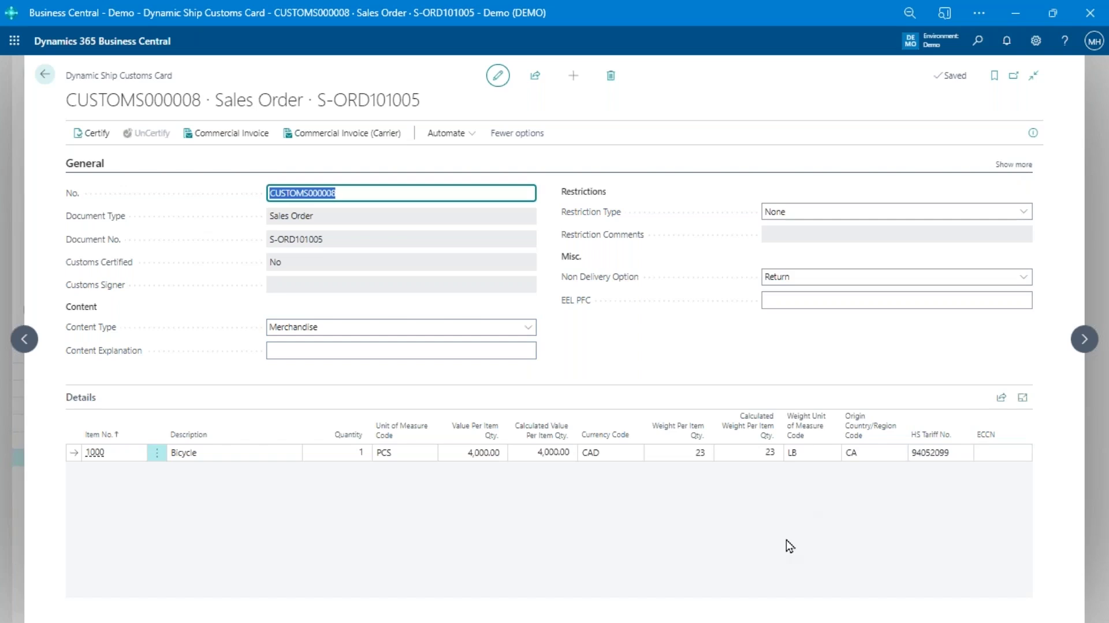
click(321, 348)
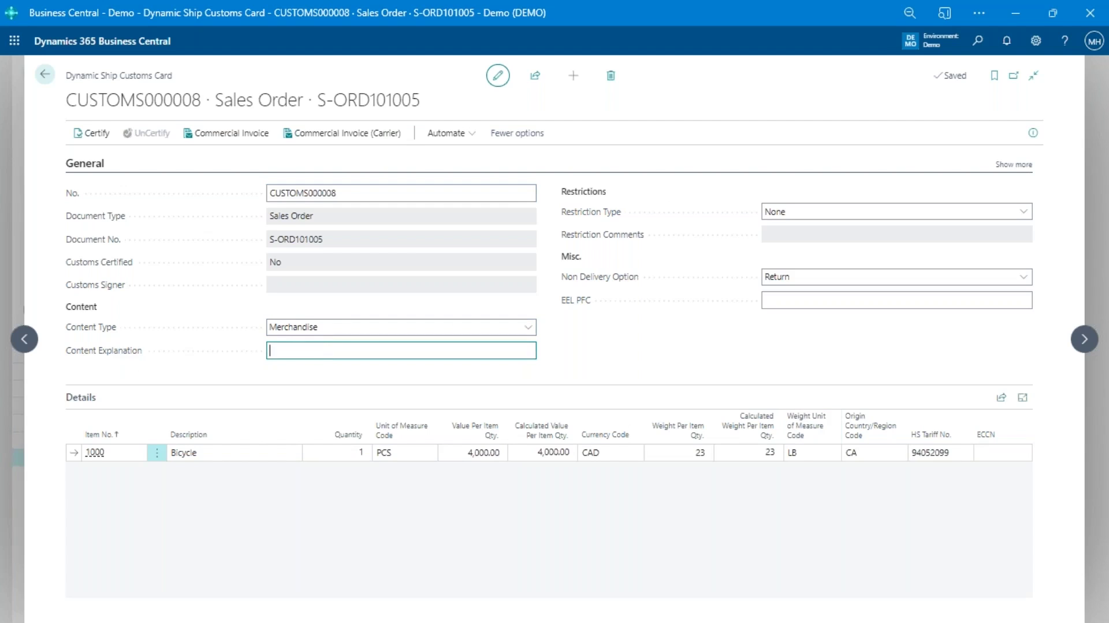
click(1013, 164)
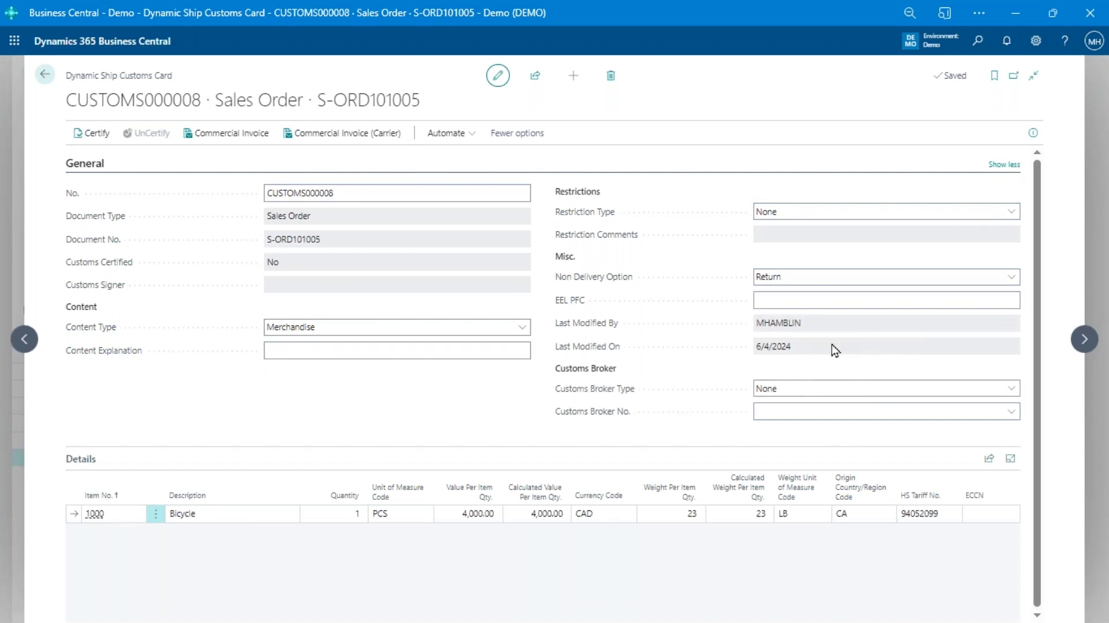
click(1005, 165)
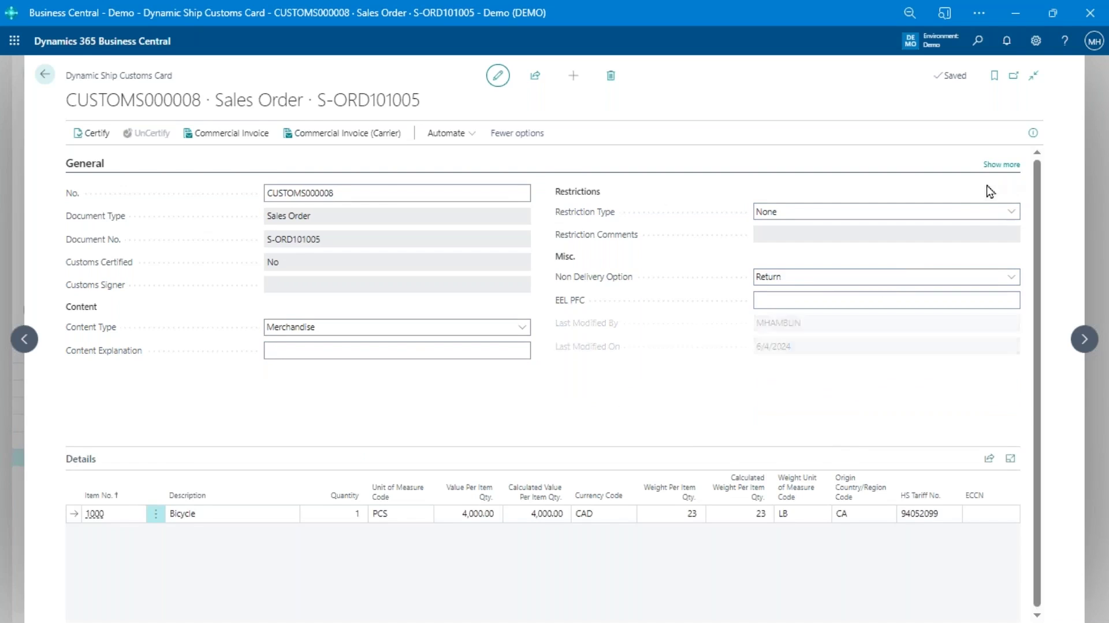
- Collapse the General section, examine the Bicycle line's item value and HS tariff number, restore the section, and return to the package worksheet
click(86, 166)
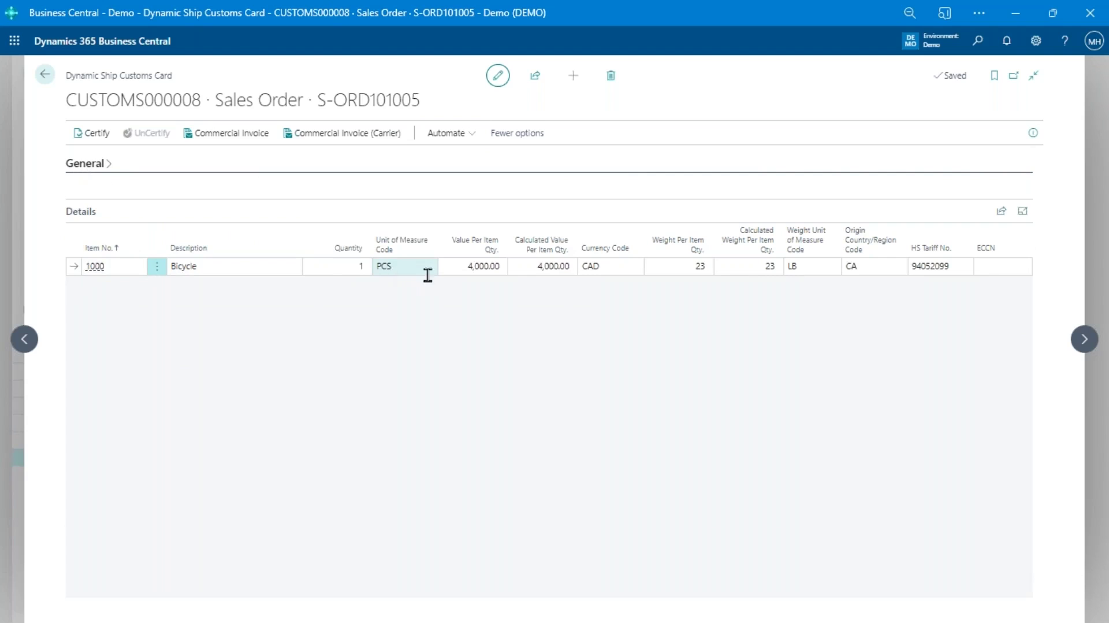
click(476, 268)
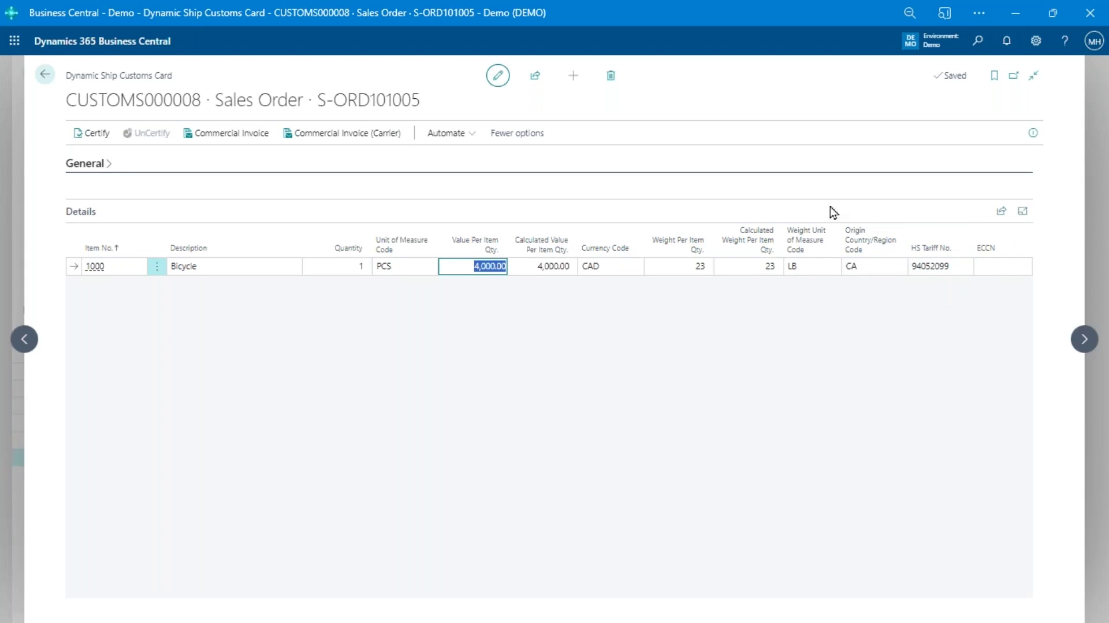
click(946, 317)
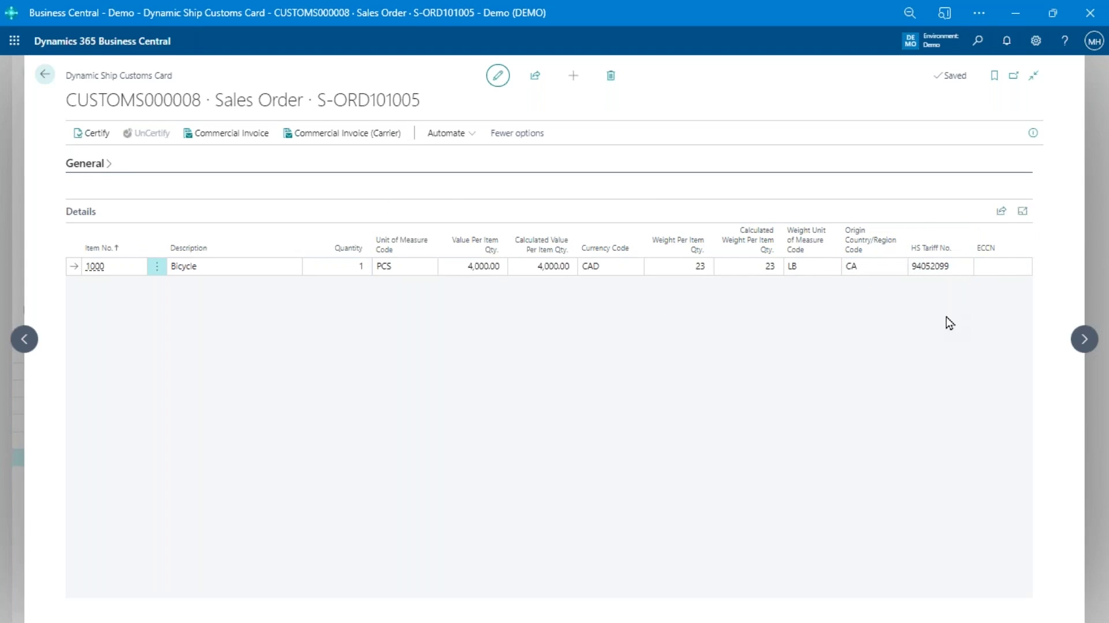
click(931, 270)
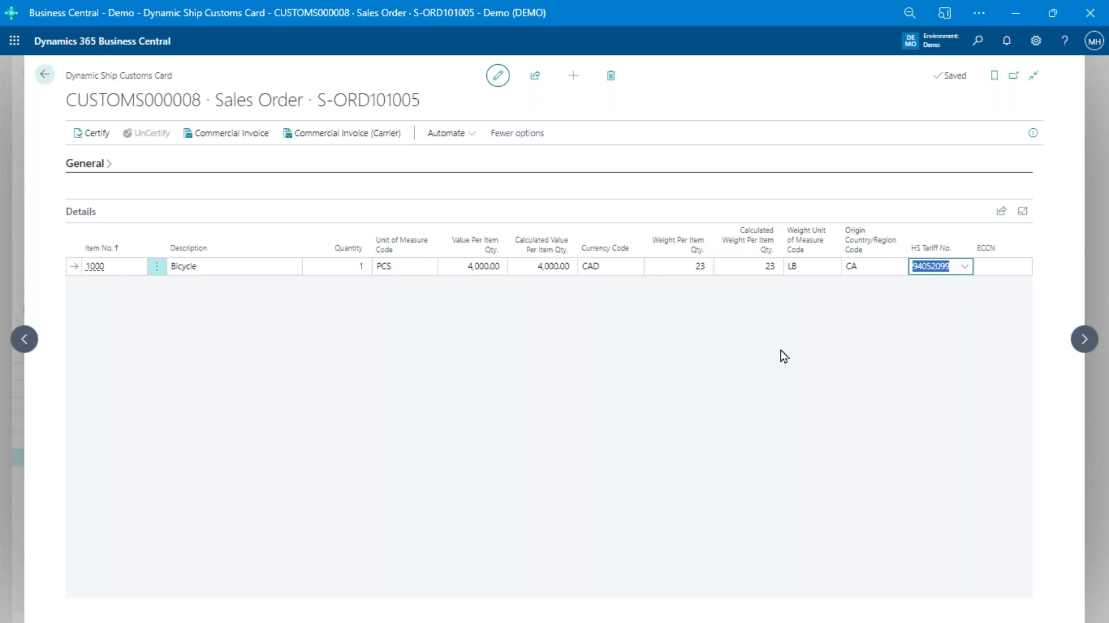
click(102, 164)
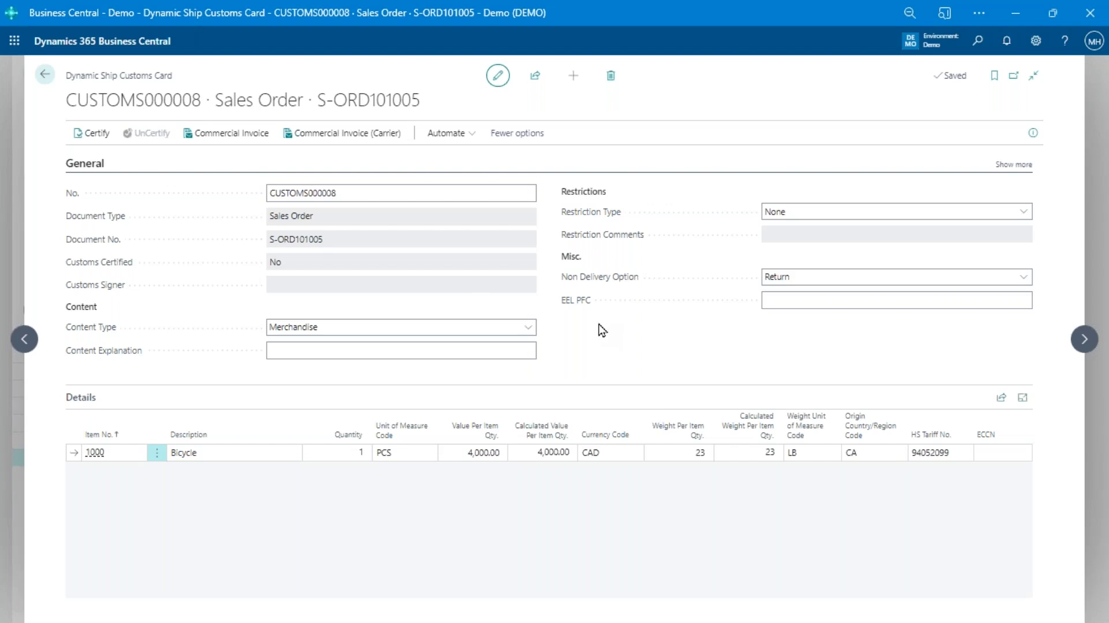
click(44, 74)
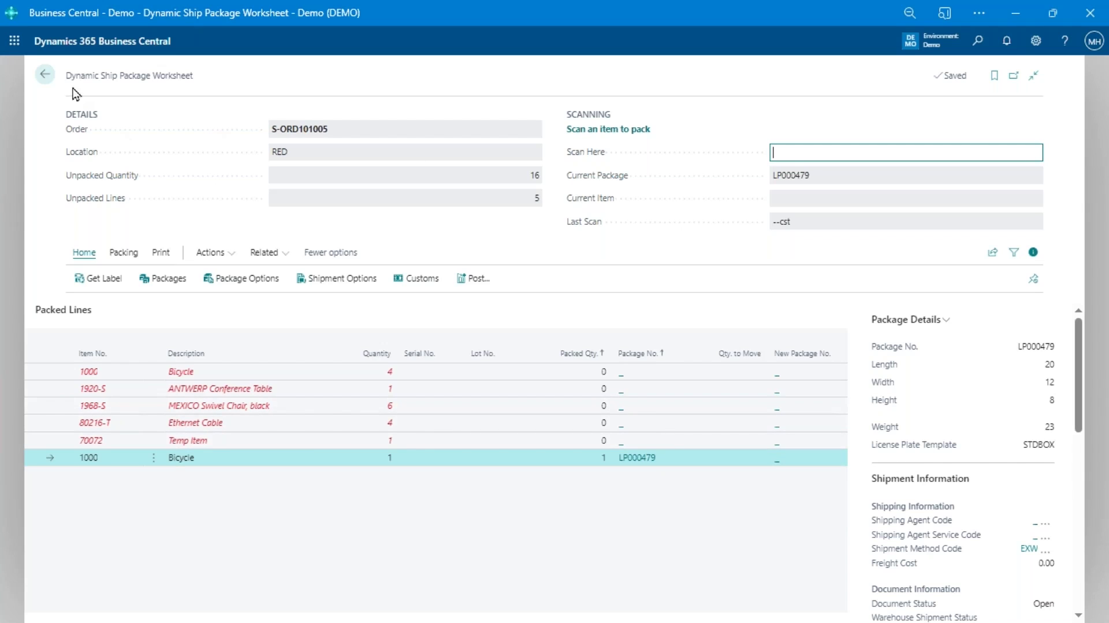
- Close the package worksheet, accepting that the order still has unpacked lines
click(45, 74)
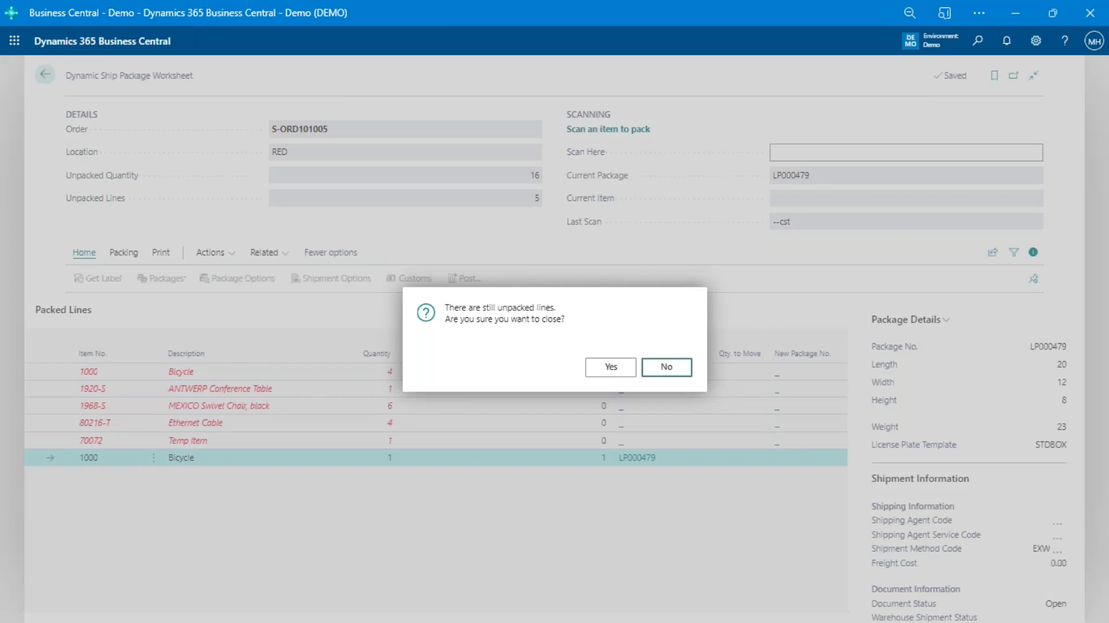
click(602, 368)
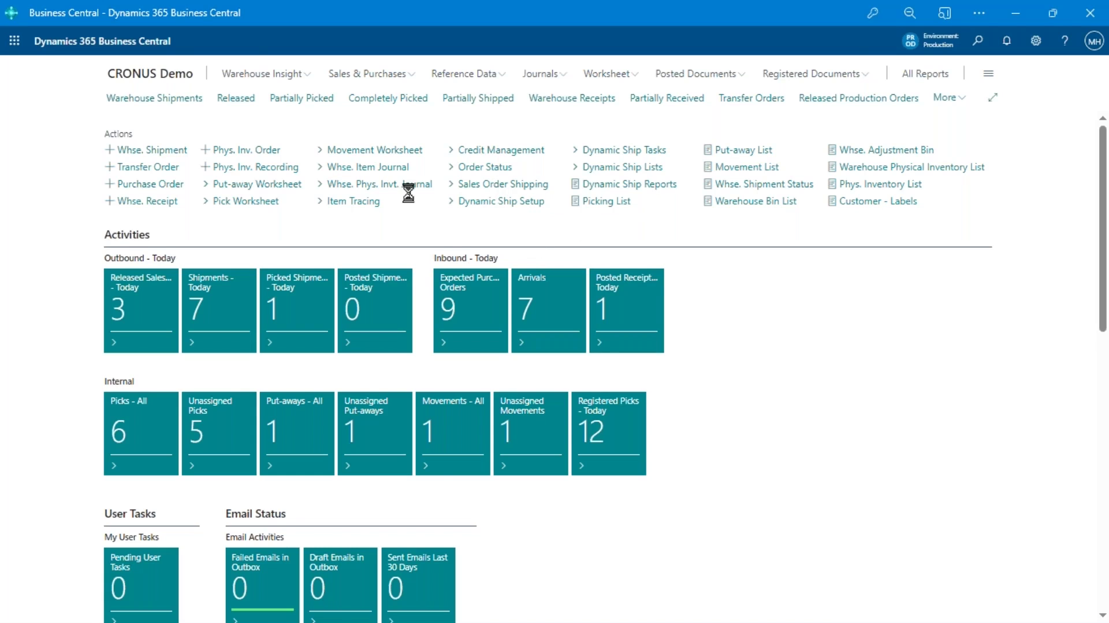
click(480, 184)
scroll(342, 304, down, 10)
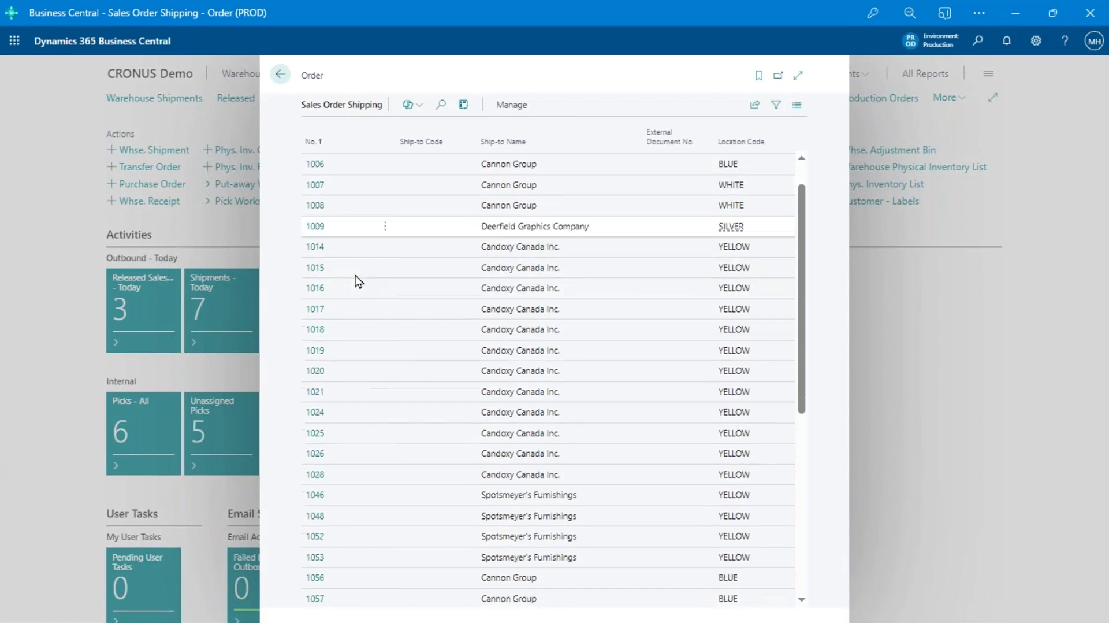
scroll(353, 277, up, 10)
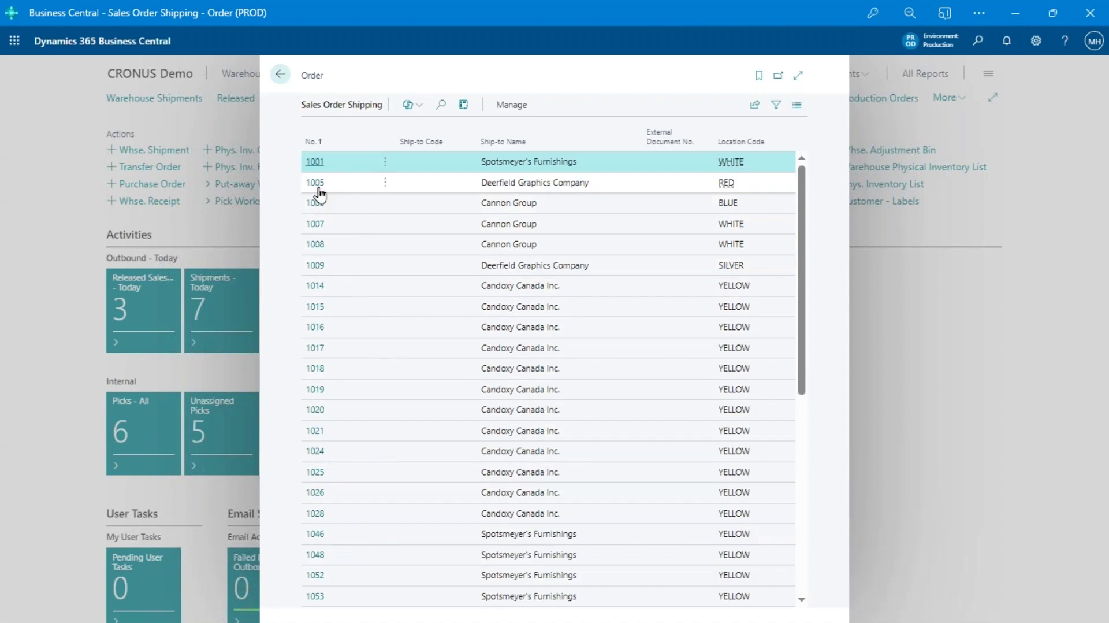
click(318, 184)
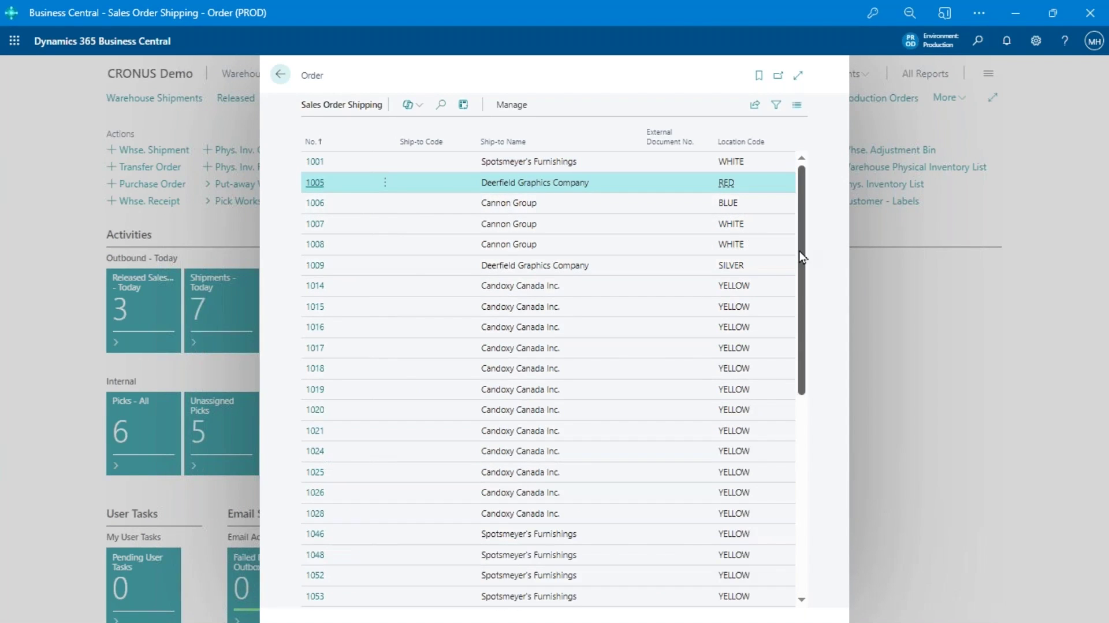
click(316, 183)
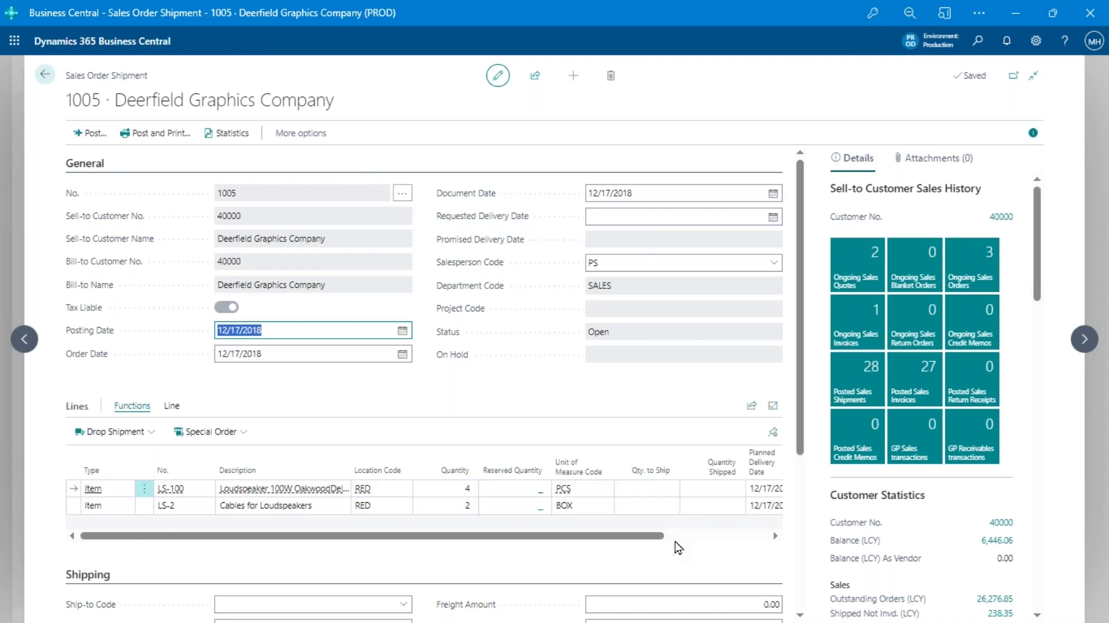
drag(673, 537, 214, 547)
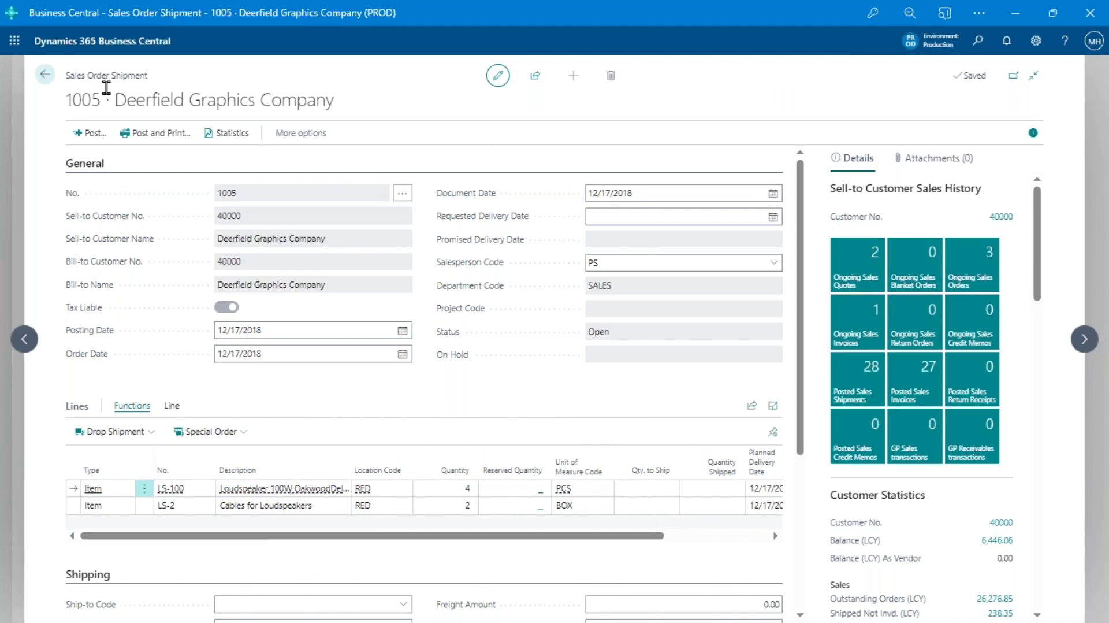
click(285, 139)
click(281, 142)
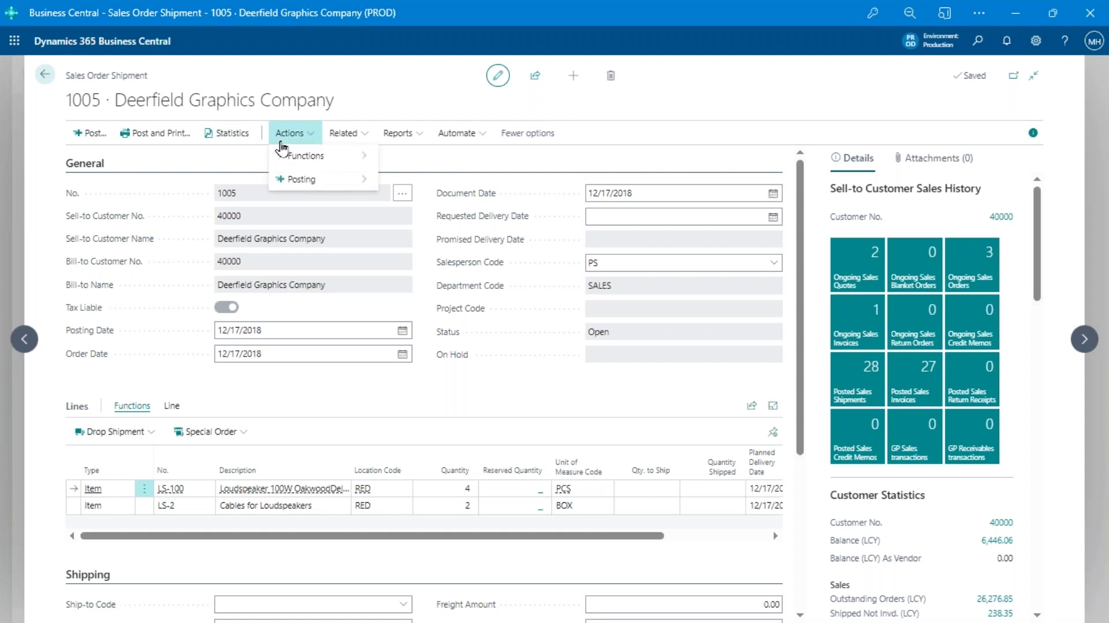
click(45, 77)
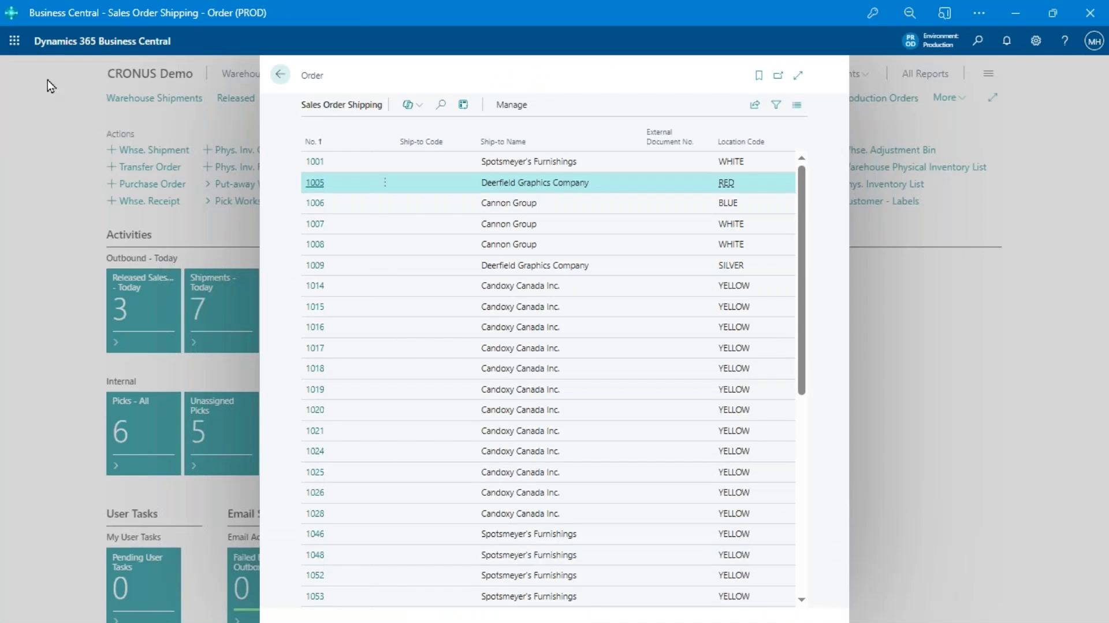
click(280, 74)
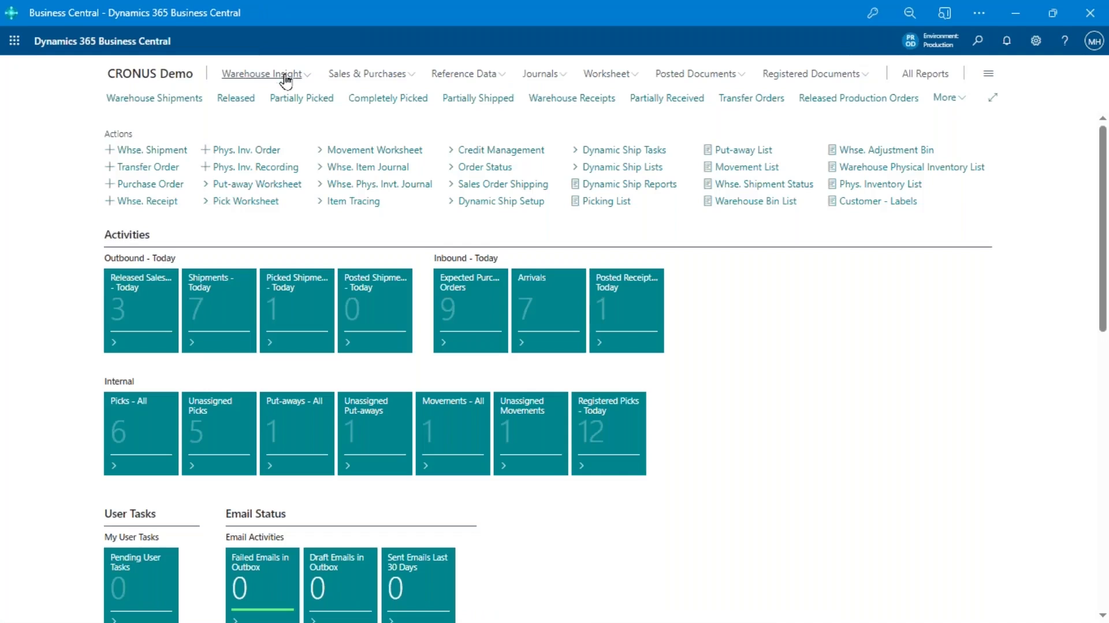
- Open the Deerfield Graphics Company sales order at location RED from the Sales Orders list and review its lines and shipping details
click(354, 76)
click(136, 99)
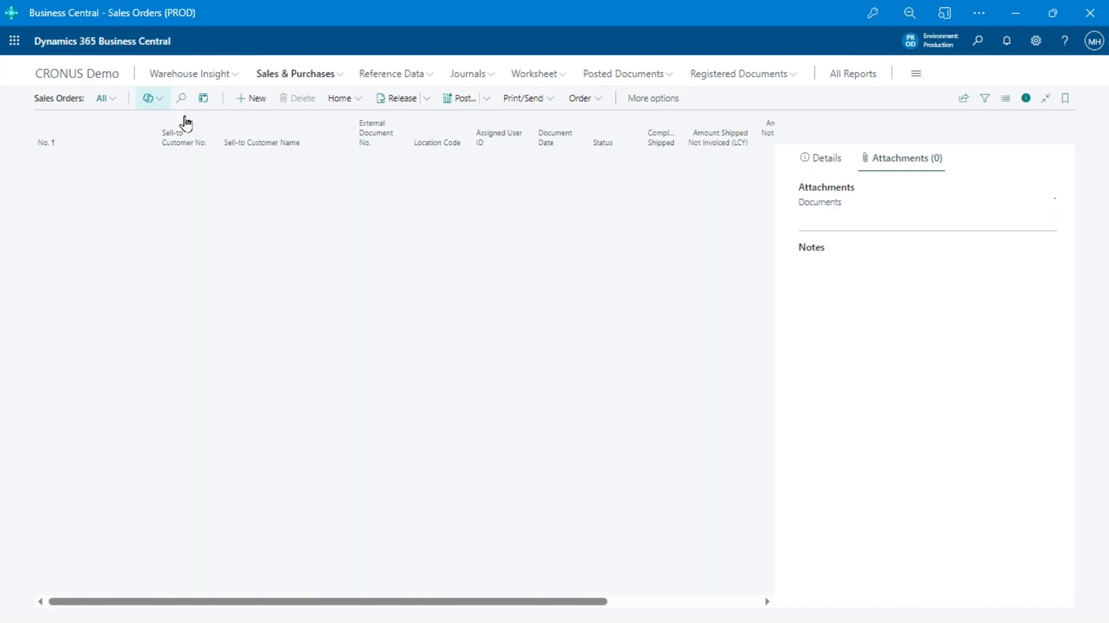
click(57, 189)
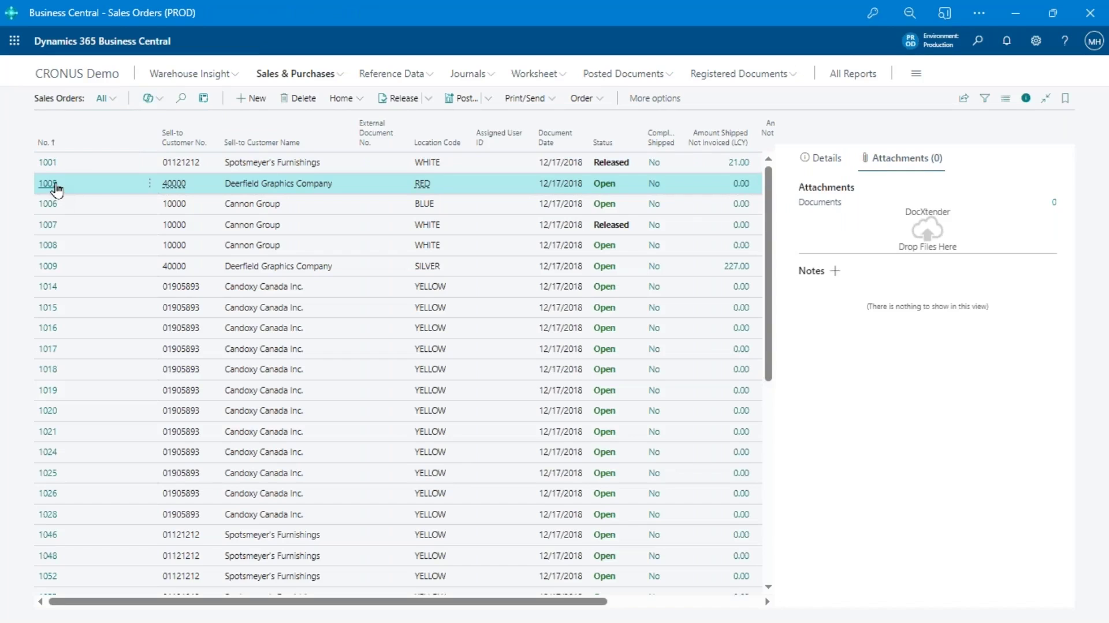
click(57, 186)
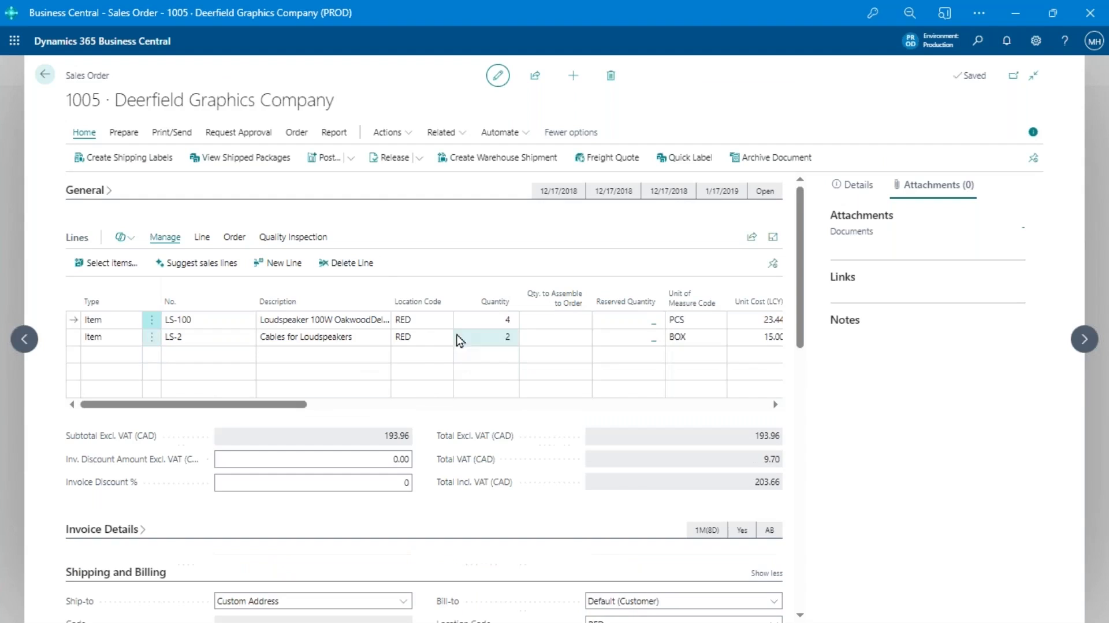
scroll(384, 346, down, 3)
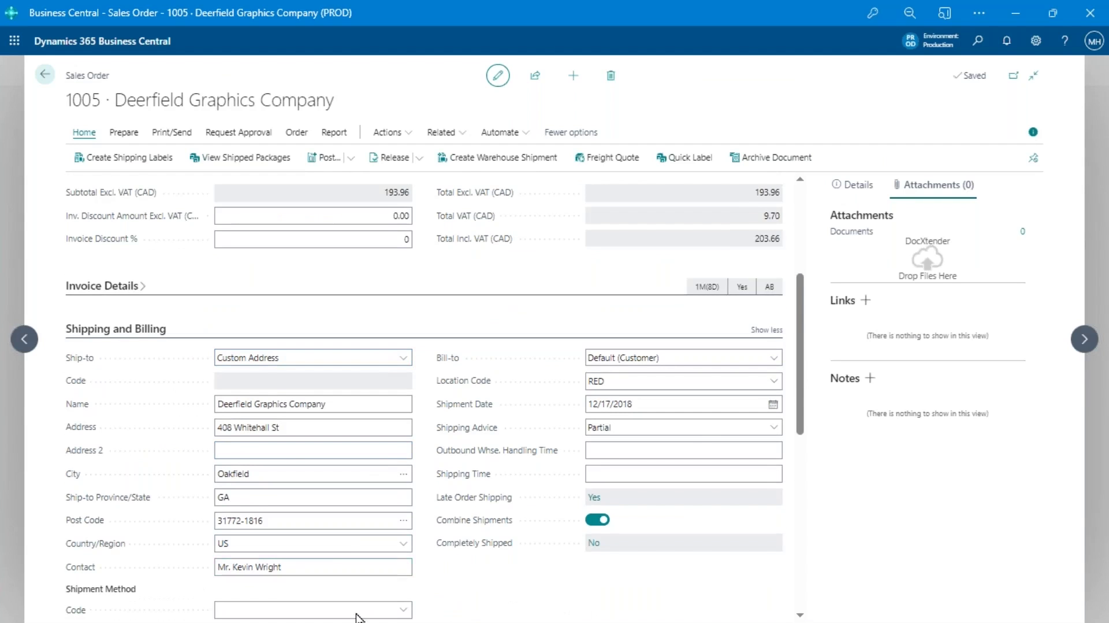
scroll(349, 548, down, 5)
scroll(400, 442, up, 8)
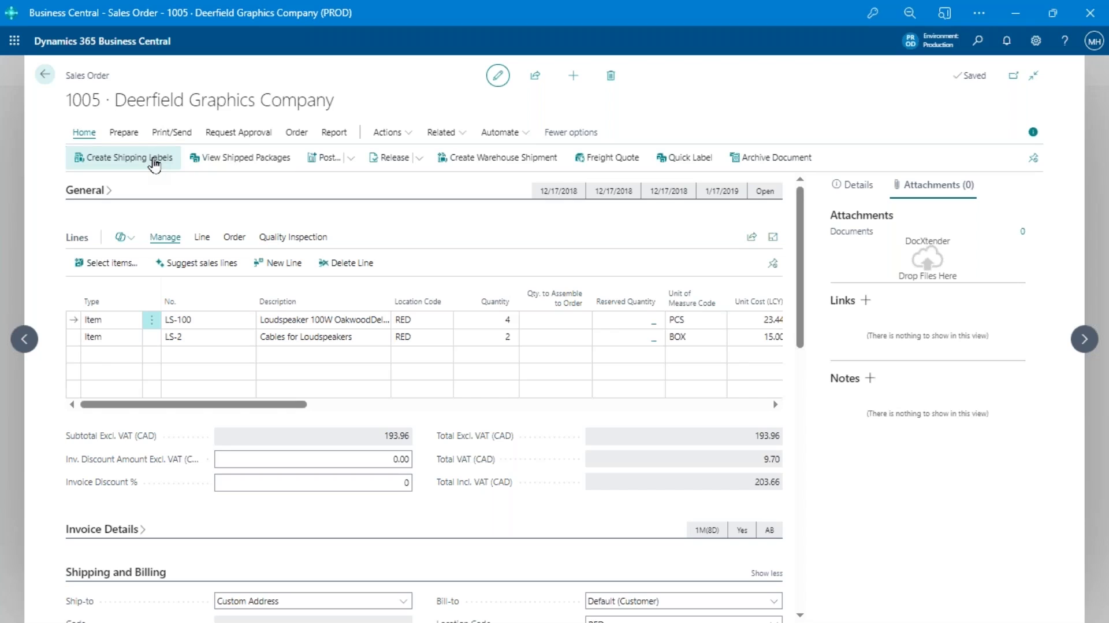
- Start creating shipping labels for the sales order and check which shipping agents are available, keeping USPS
click(154, 165)
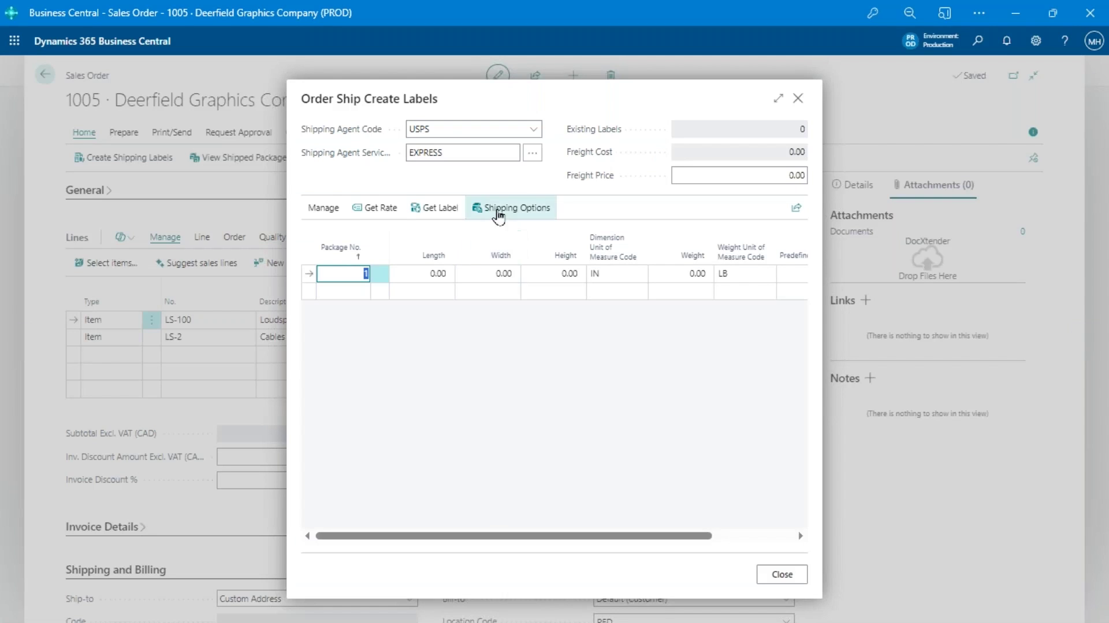
click(542, 131)
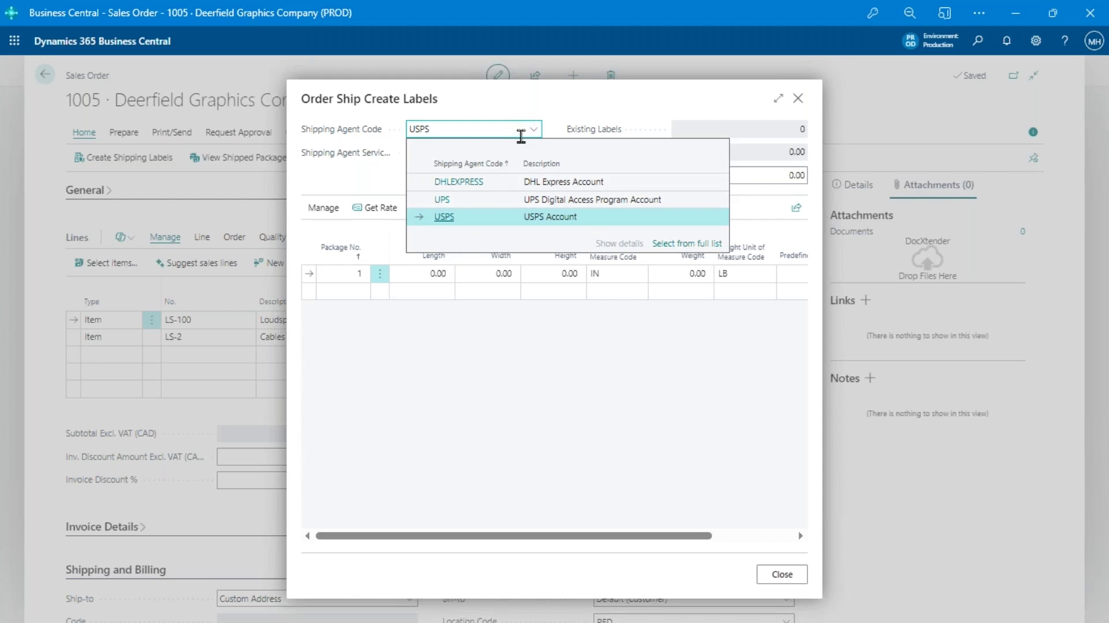
click(558, 108)
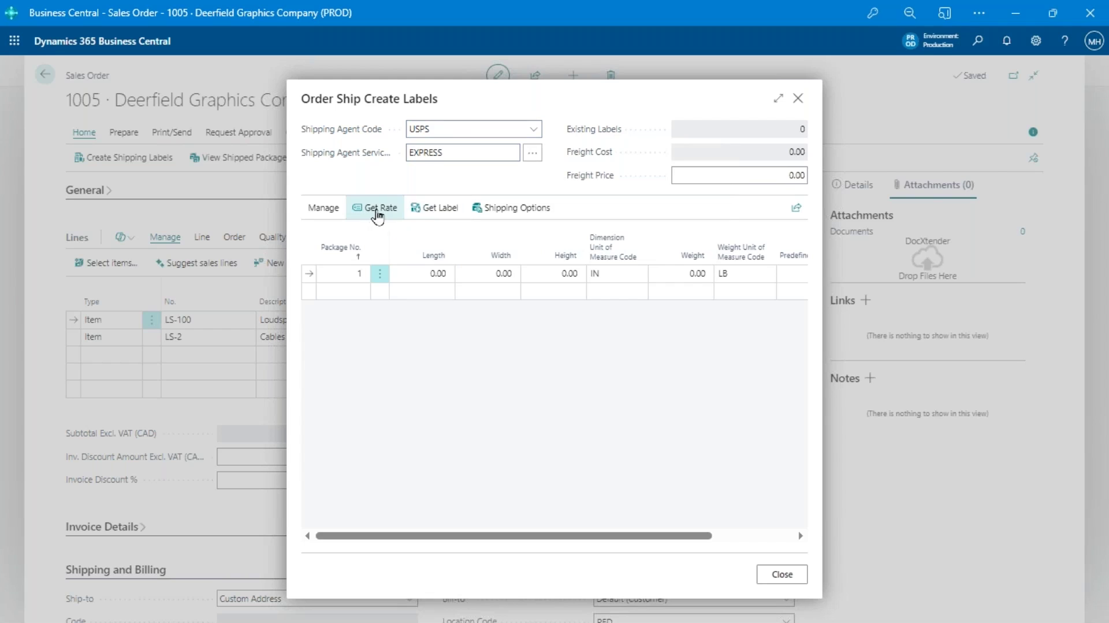
- Set package 1 to length 12, width 6 and height 5, with a weight of 5
click(410, 272)
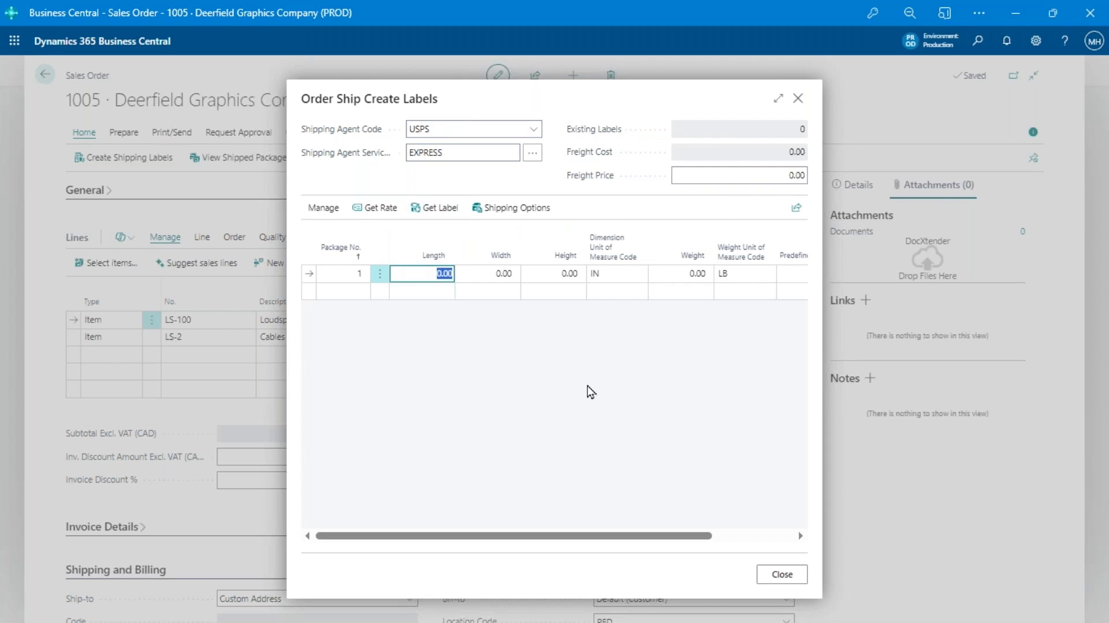
text(12)
key(Tab)
text(6)
key(Tab)
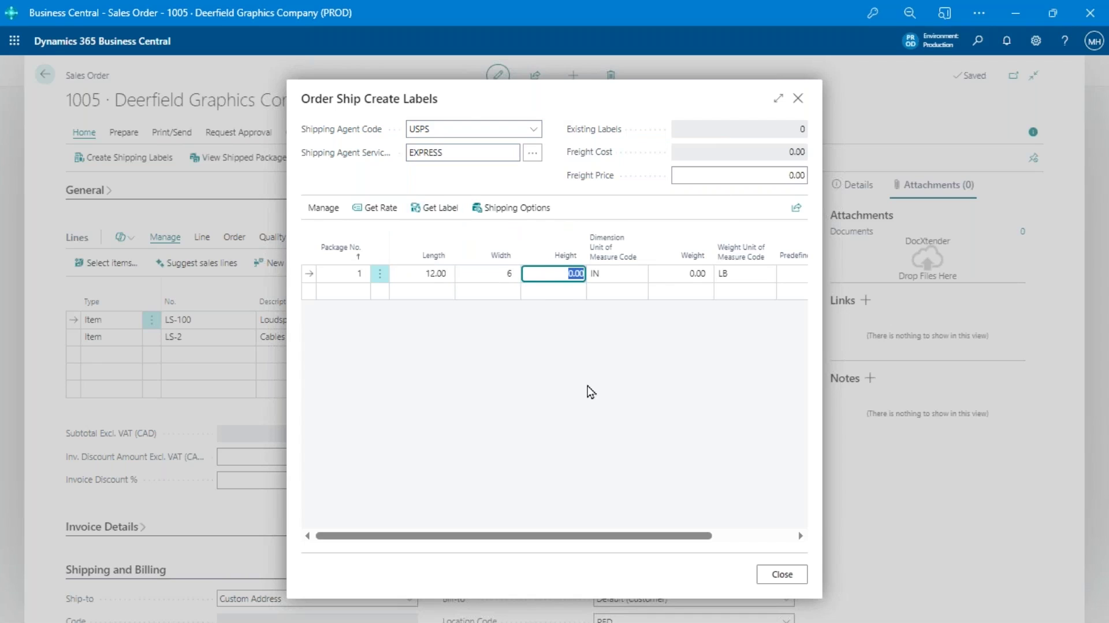
text(5)
key(Tab)
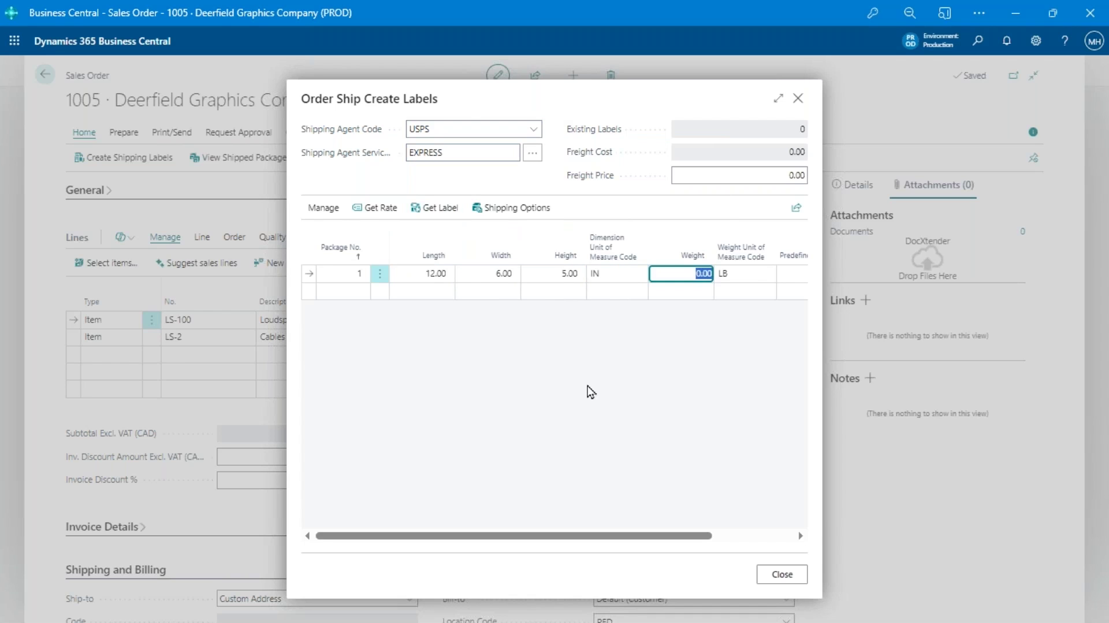
text(5)
key(Tab)
- Examine the weight unit options for package 1, keep LB, and go back over the package's dimension fields
key(alt+Down)
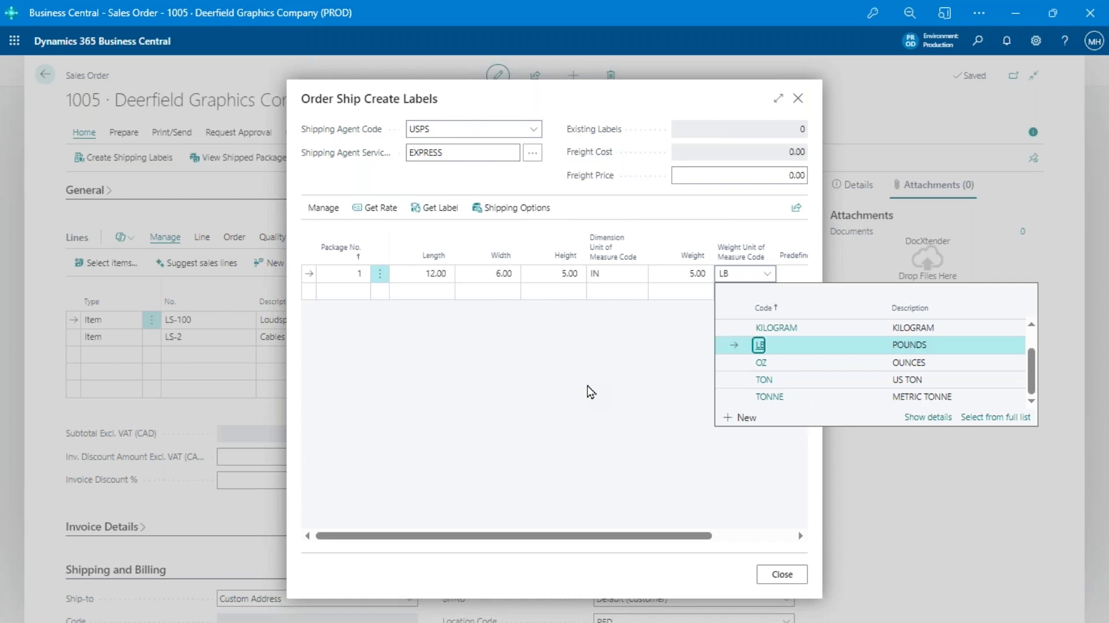
key(Down)
key(Up)
key(Up)
key(Up)
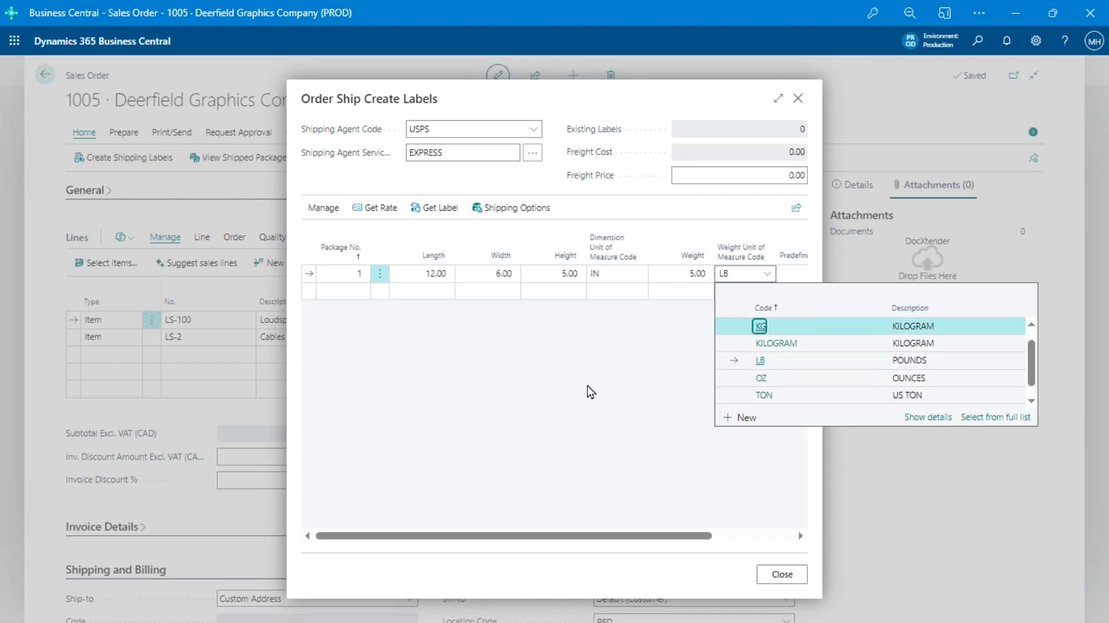
key(Down)
key(Down)
key(Return)
key(shift+Tab)
key(shift+Tab)
key(shift+Tab)
key(shift+Tab)
key(shift+Tab)
key(shift+Tab)
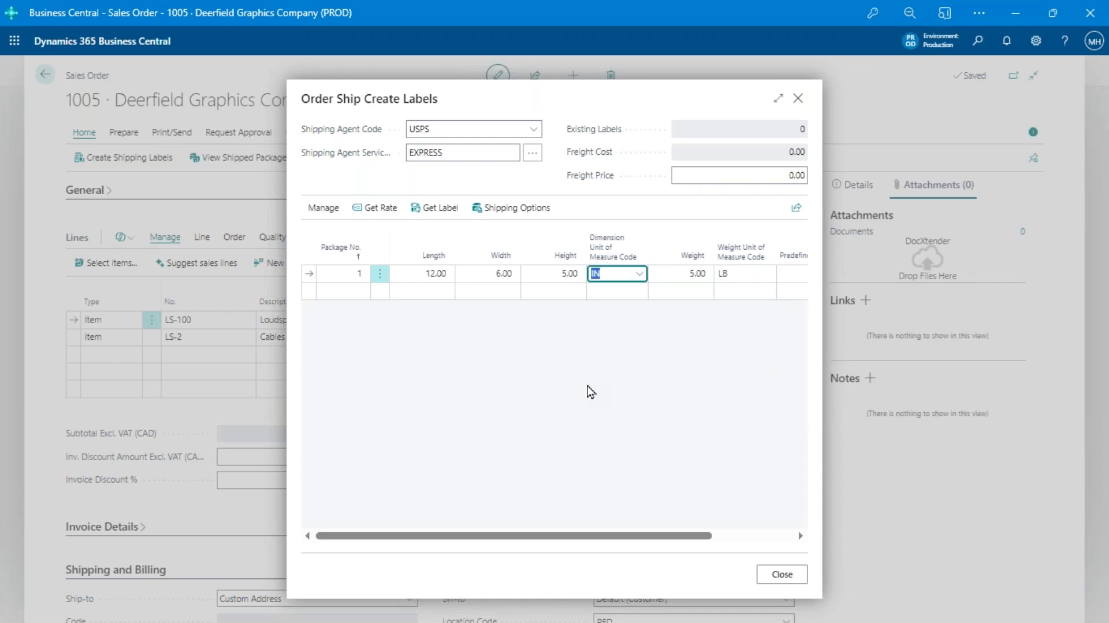
key(Tab)
key(Tab)
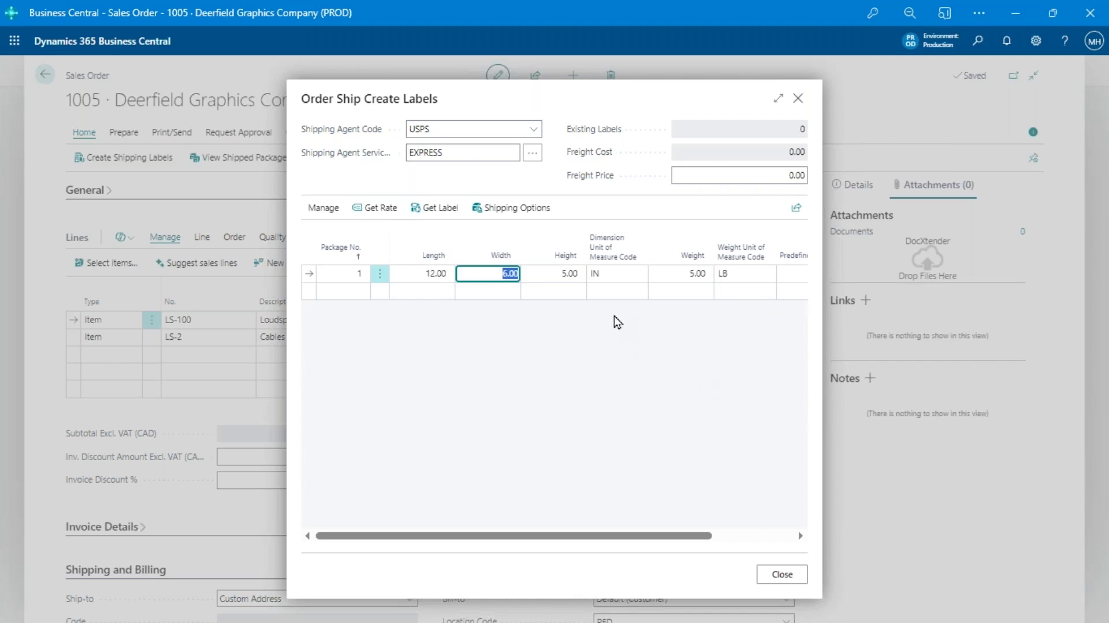
- Add package 2 with length 5, width 8, height 1 and weight 3
click(445, 297)
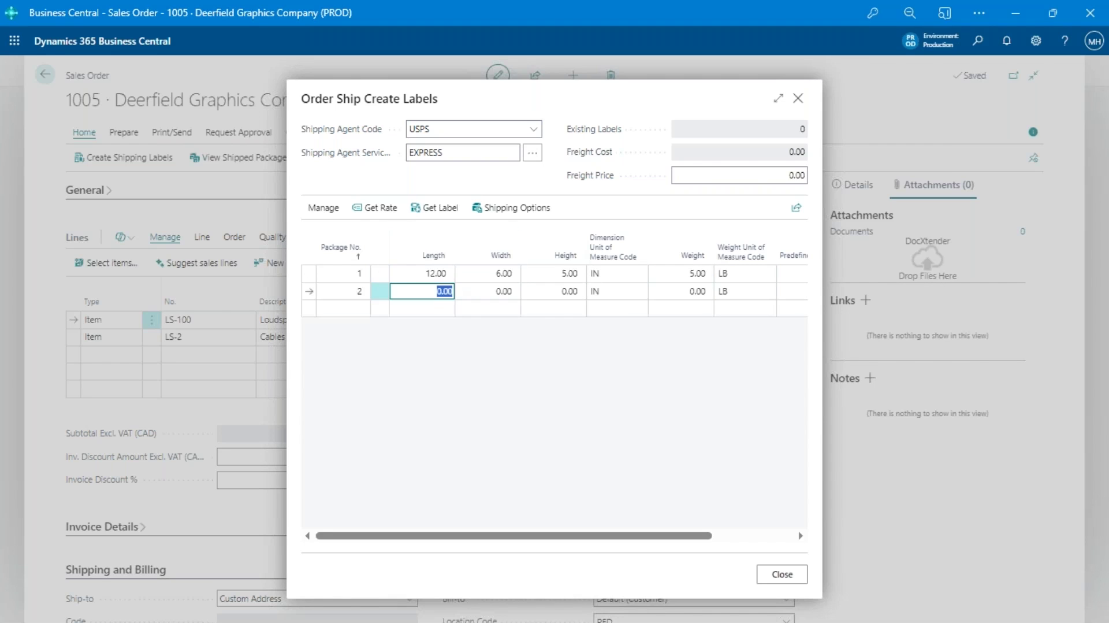
text(5)
key(Tab)
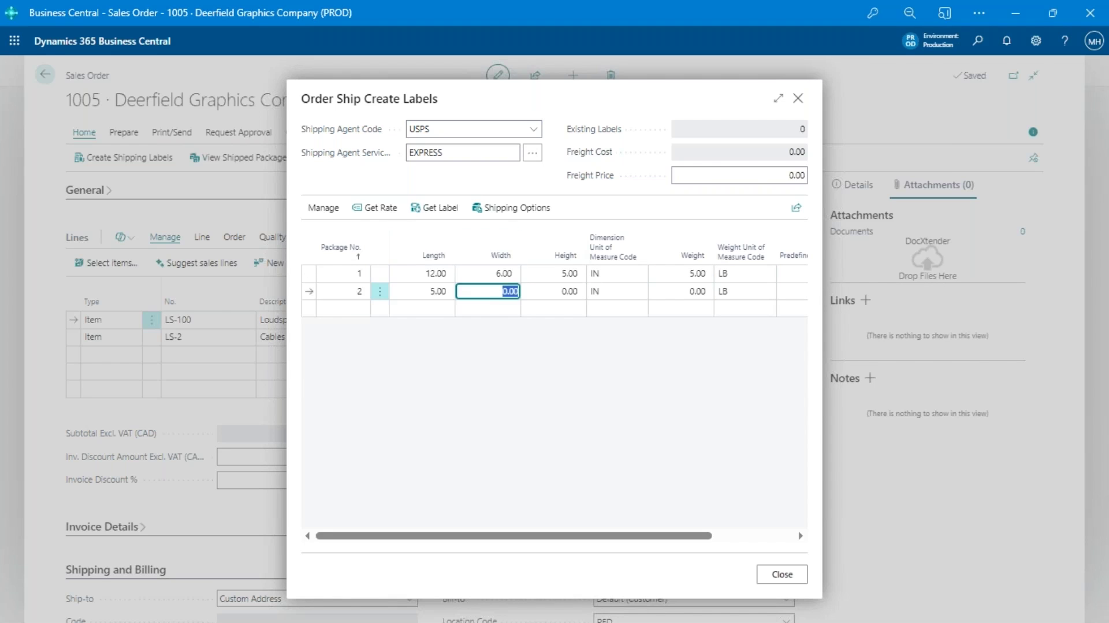
text(8)
key(Tab)
text(1)
key(Tab)
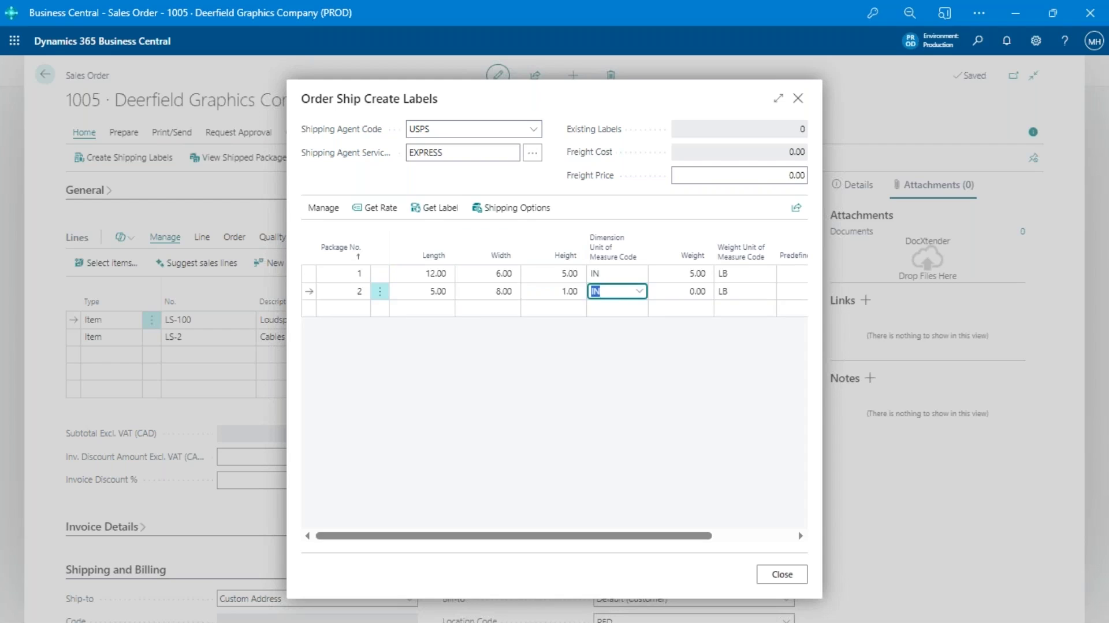
key(Tab)
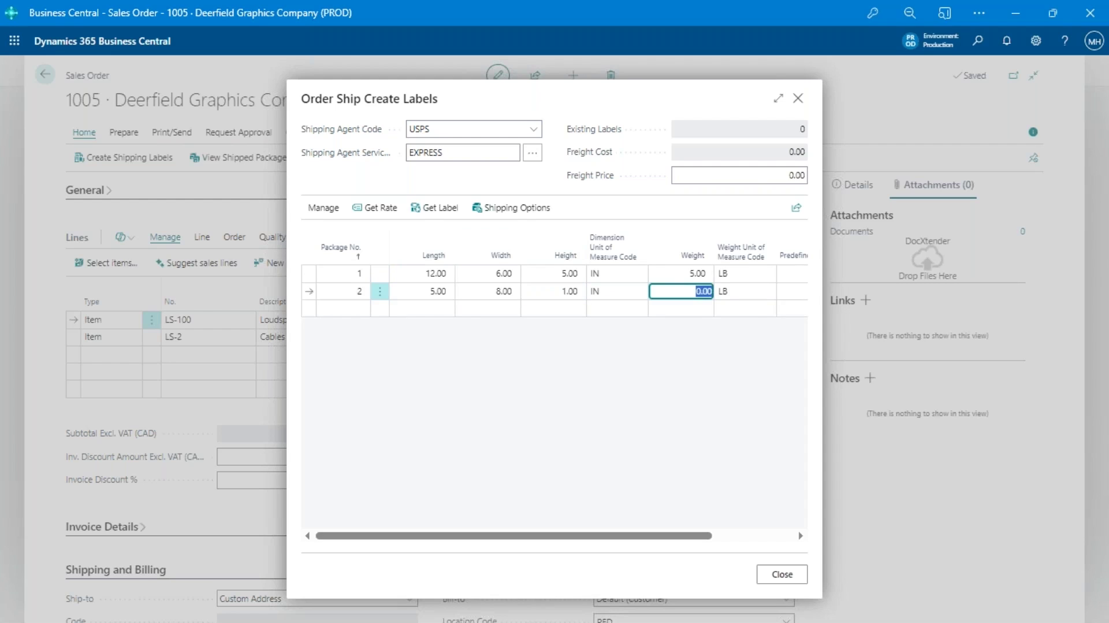
text(3)
key(Tab)
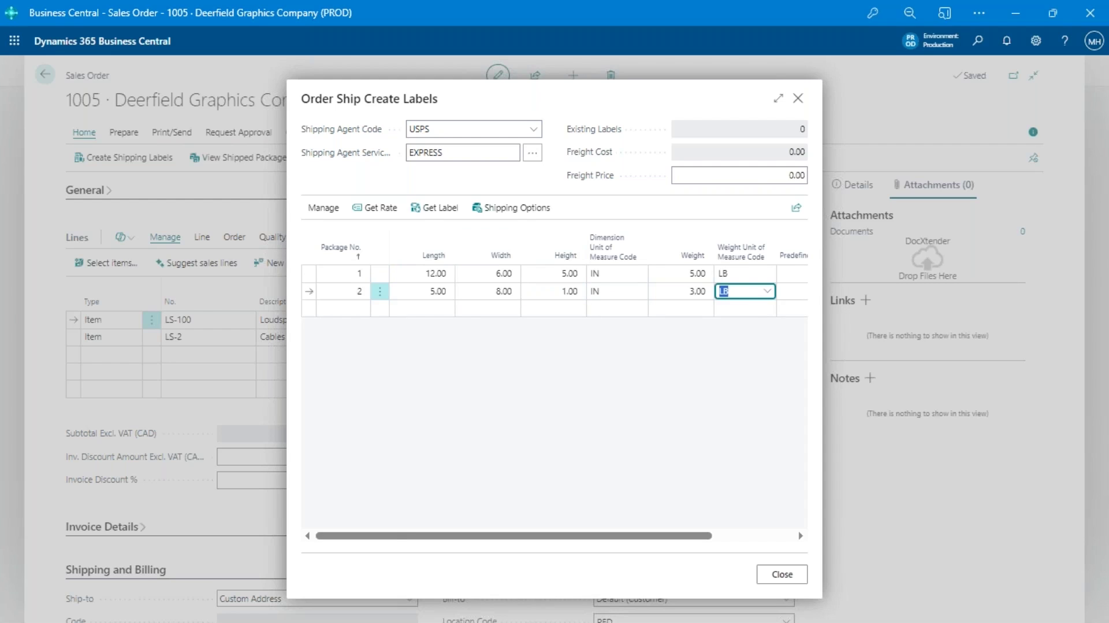
- Review the predefined package types for package 2 without choosing one, and return to package 1's length
key(Tab)
key(alt+Down)
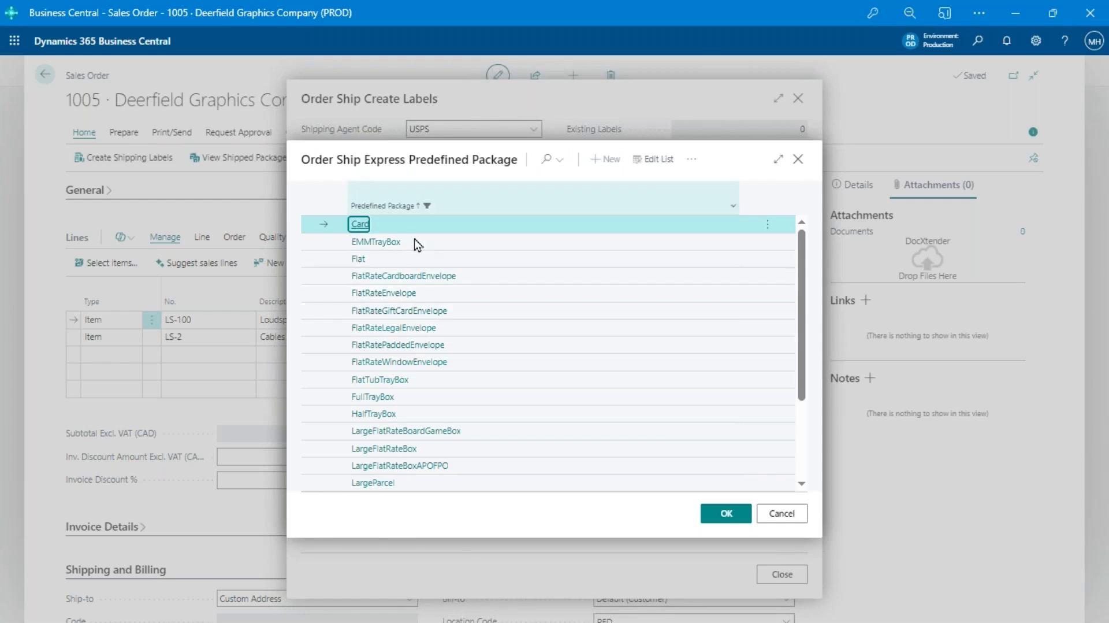
scroll(454, 312, down, 2)
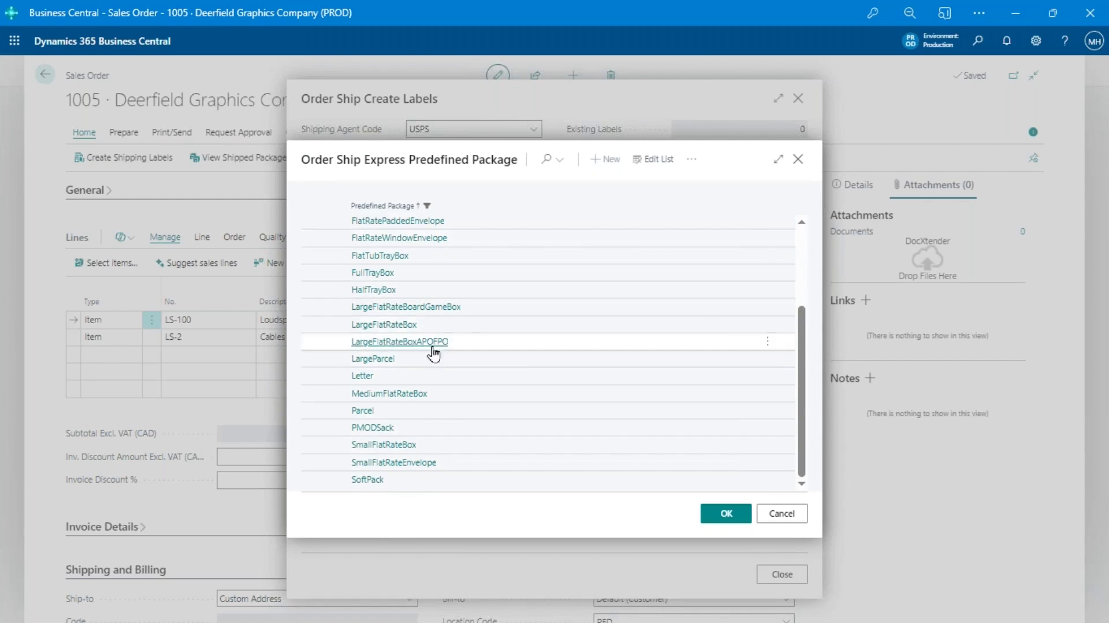
click(798, 514)
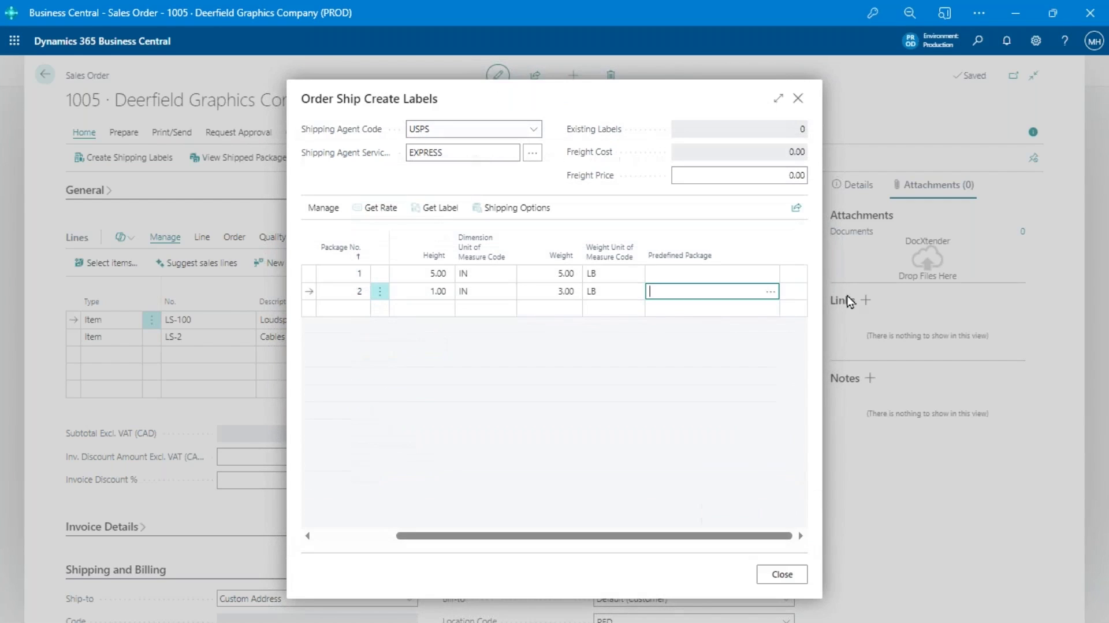
key(Home)
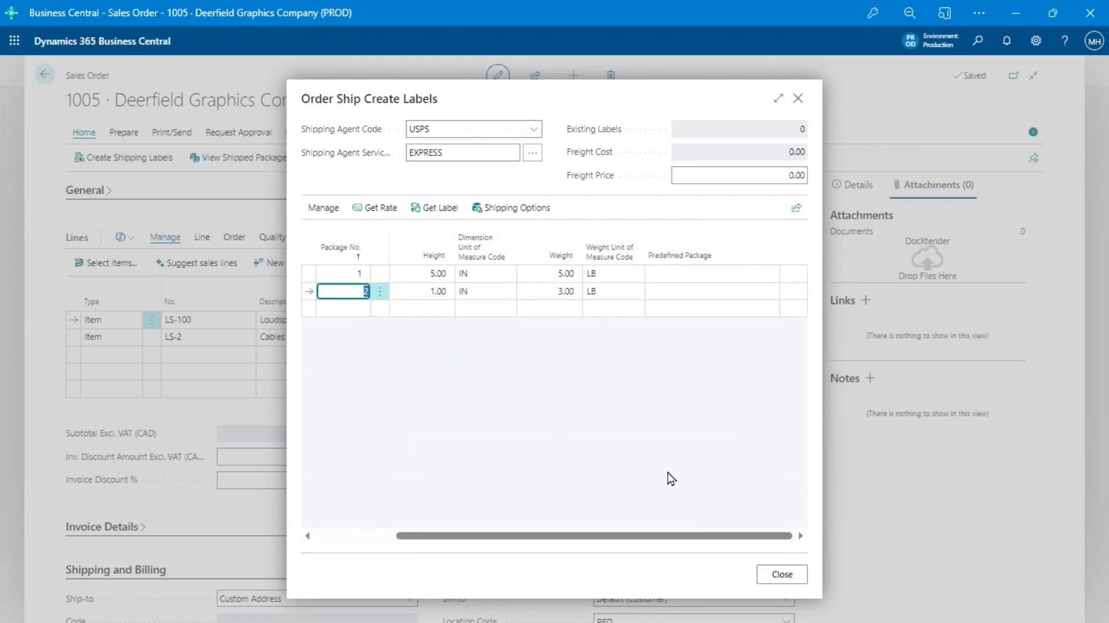
key(Tab)
key(Tab)
key(Up)
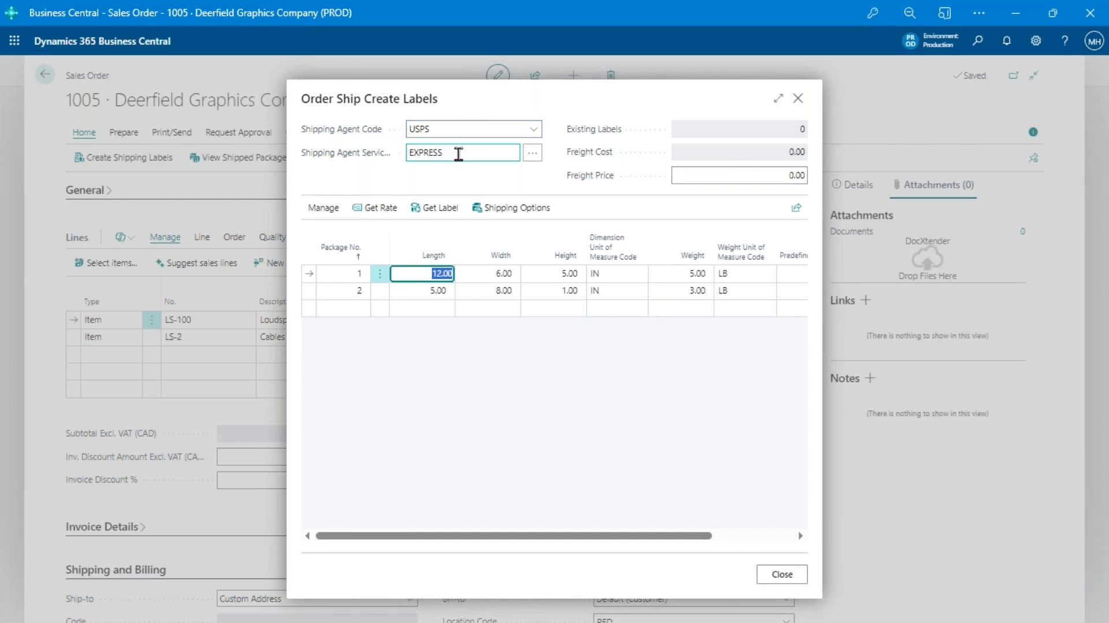
- Get the USPS EXPRESS rate for both packages and check the freight cost and freight price
click(382, 214)
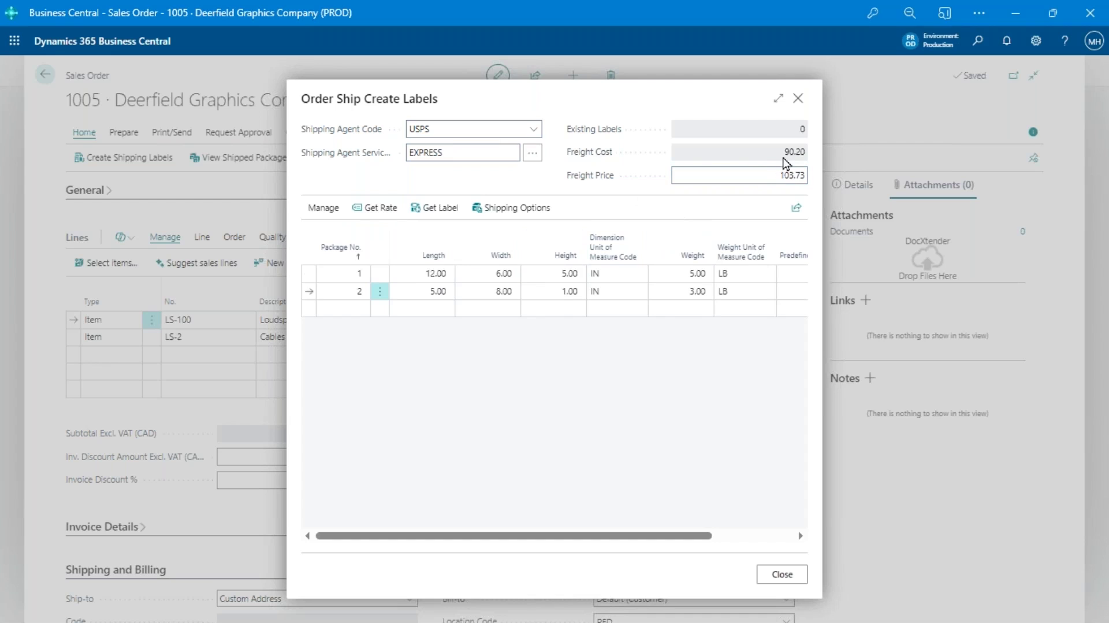
click(767, 176)
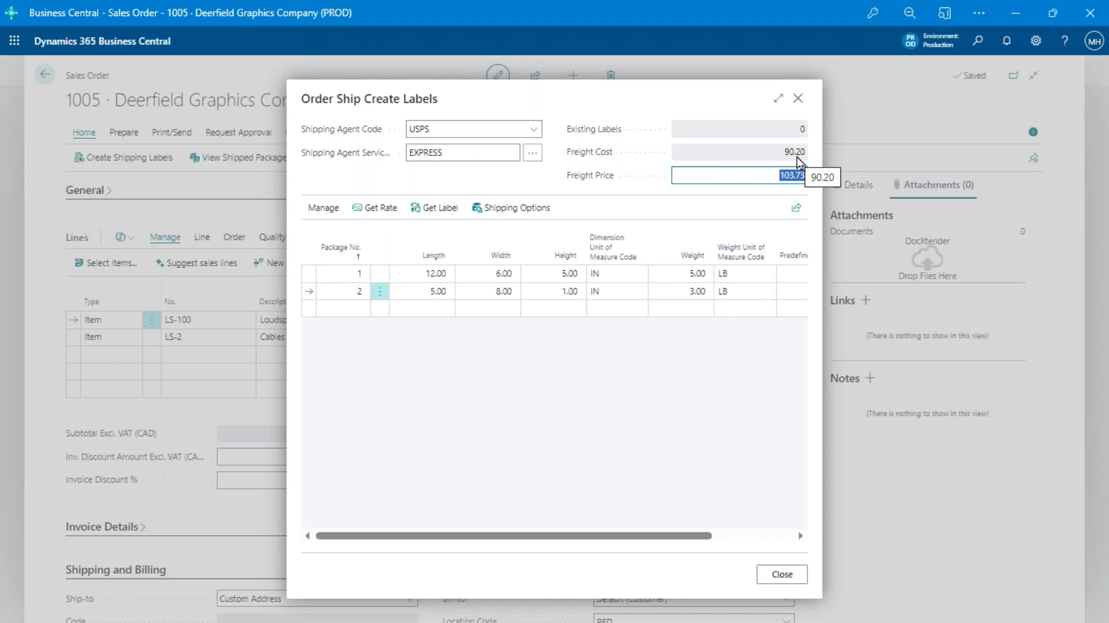
- Set the order's delivery confirmation to None in the shipping options, keeping Sender as the payment type, and close the options
click(538, 211)
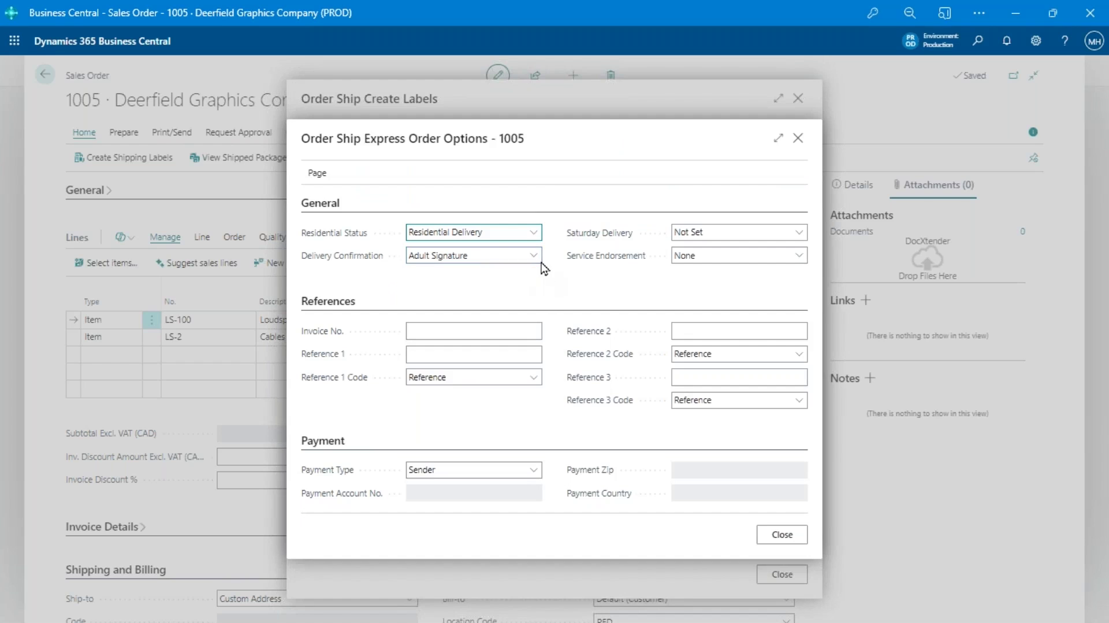
click(460, 260)
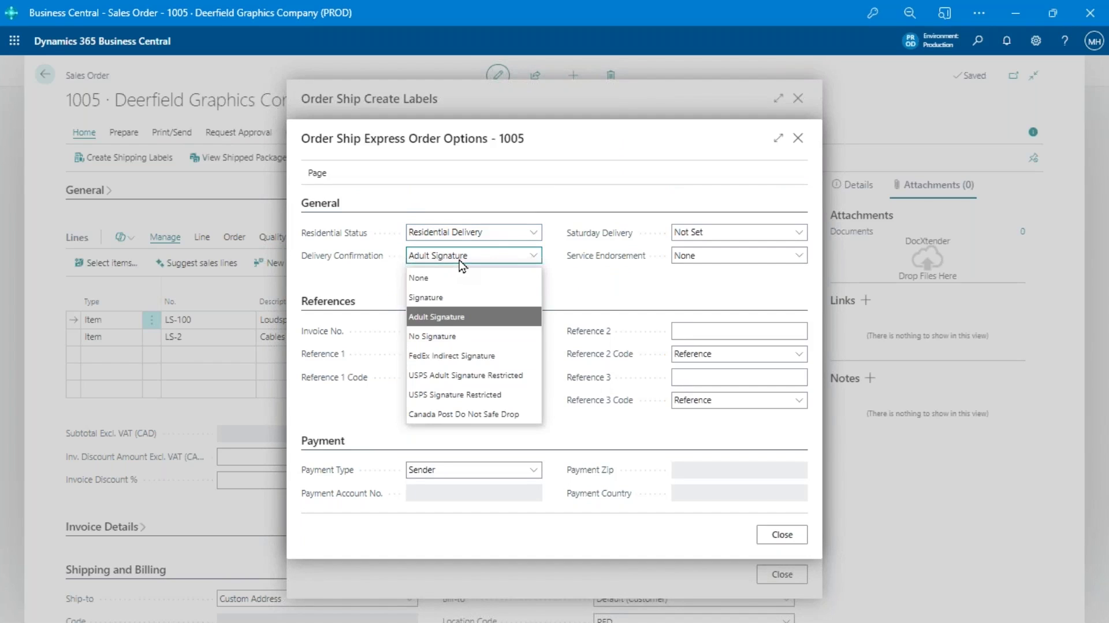
key(Up)
key(Up)
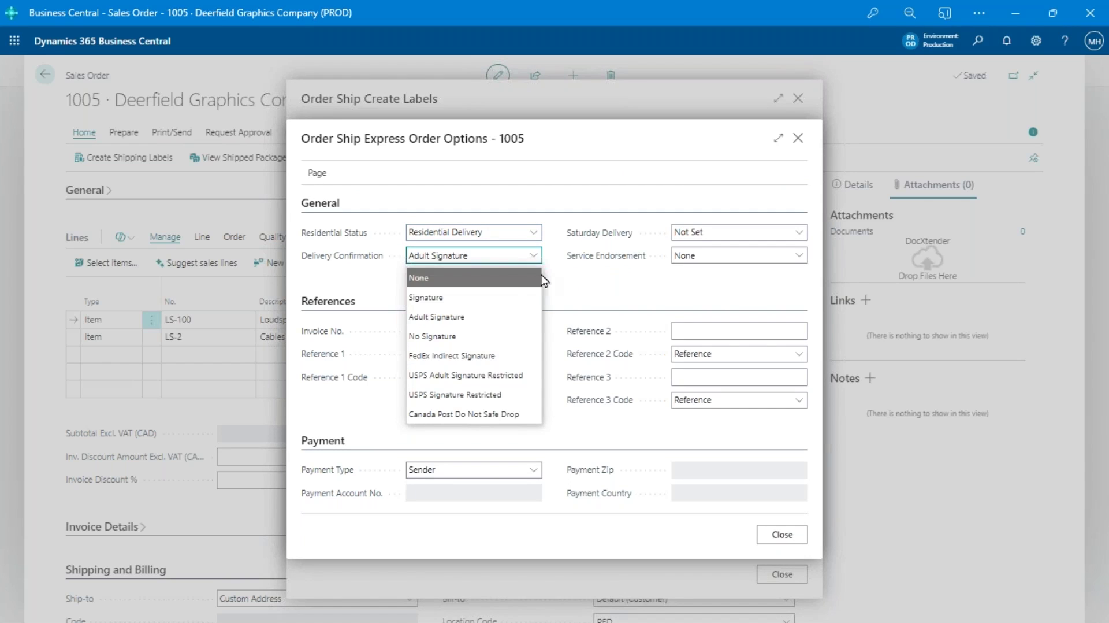
click(447, 272)
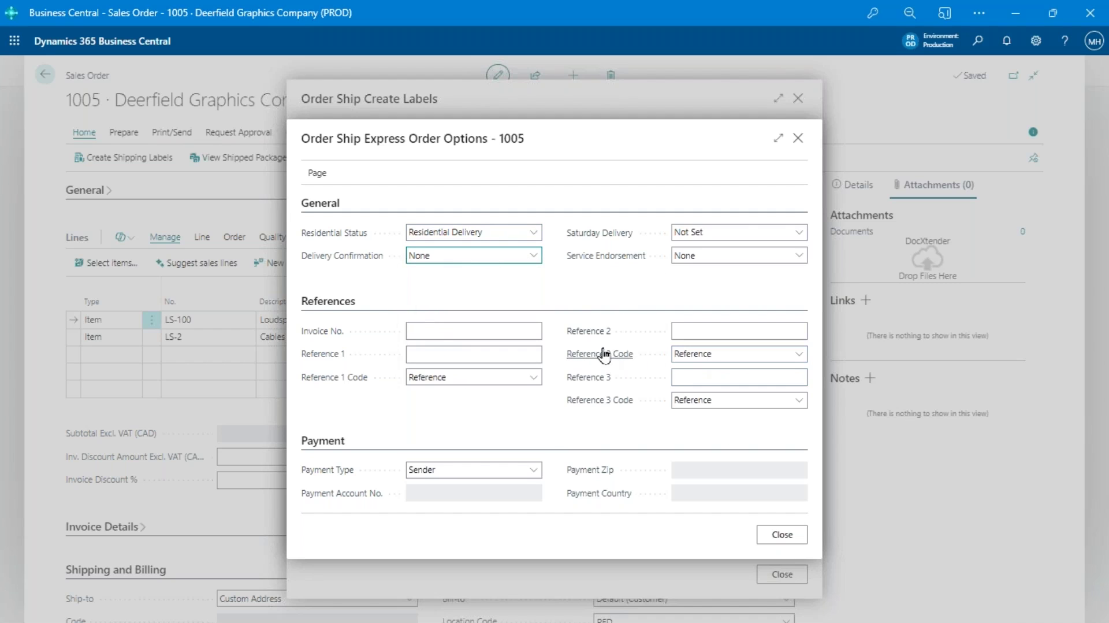
click(541, 471)
click(529, 476)
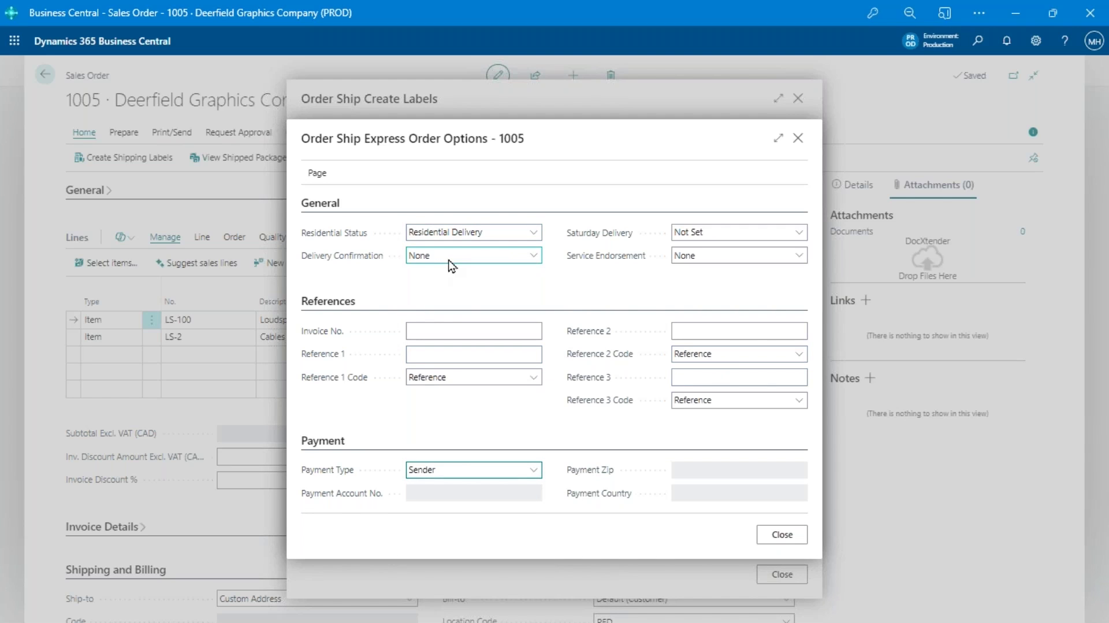
click(779, 535)
- Recalculate the freight rate and generate the USPS EXPRESS shipping labels for both packages
click(365, 208)
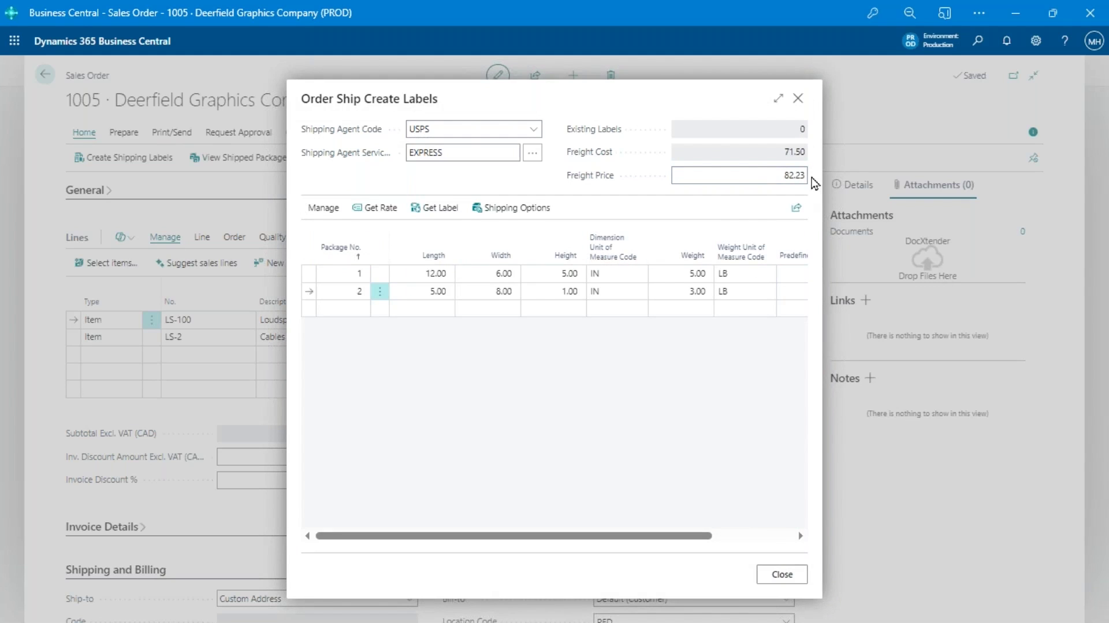
click(448, 212)
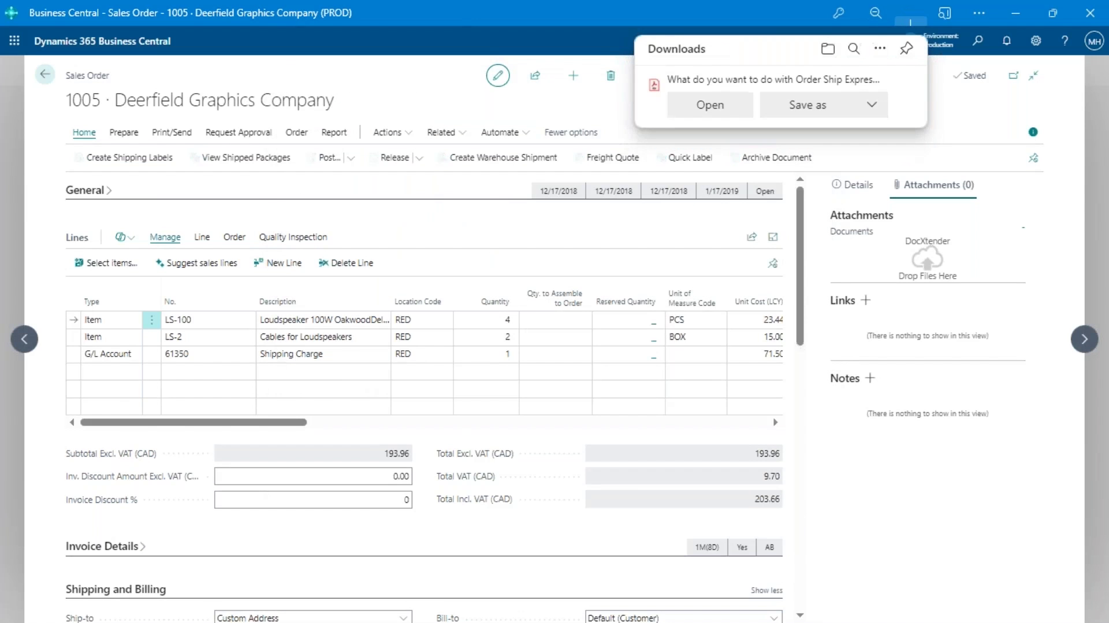
- Open the downloaded carrier label PDF, review the labels on both pages, and return to the sales order
click(710, 104)
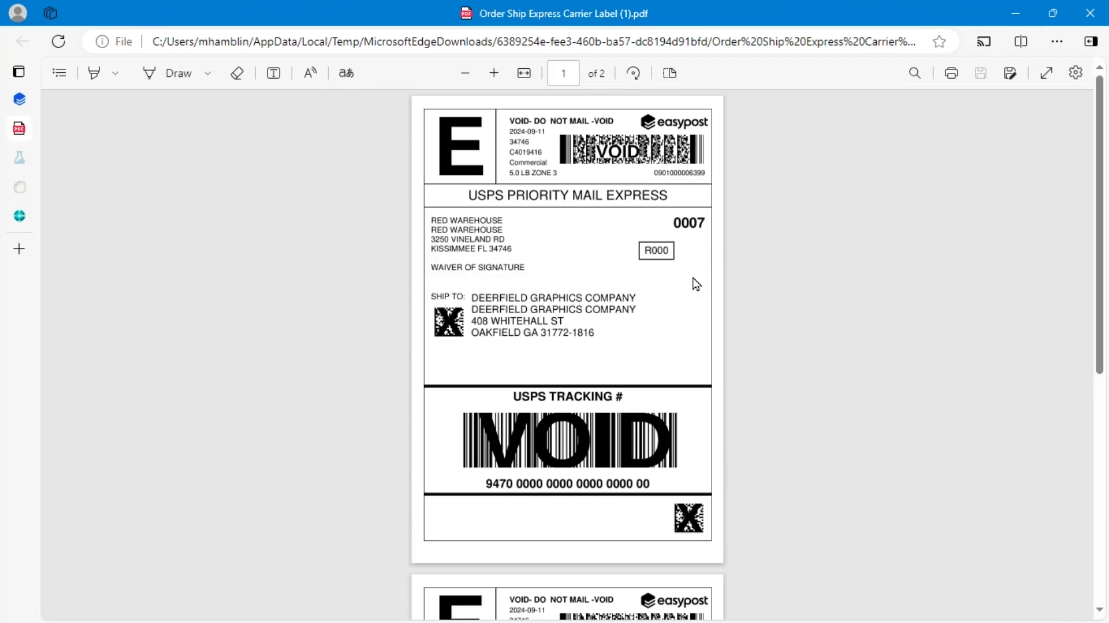
scroll(714, 173, down, 6)
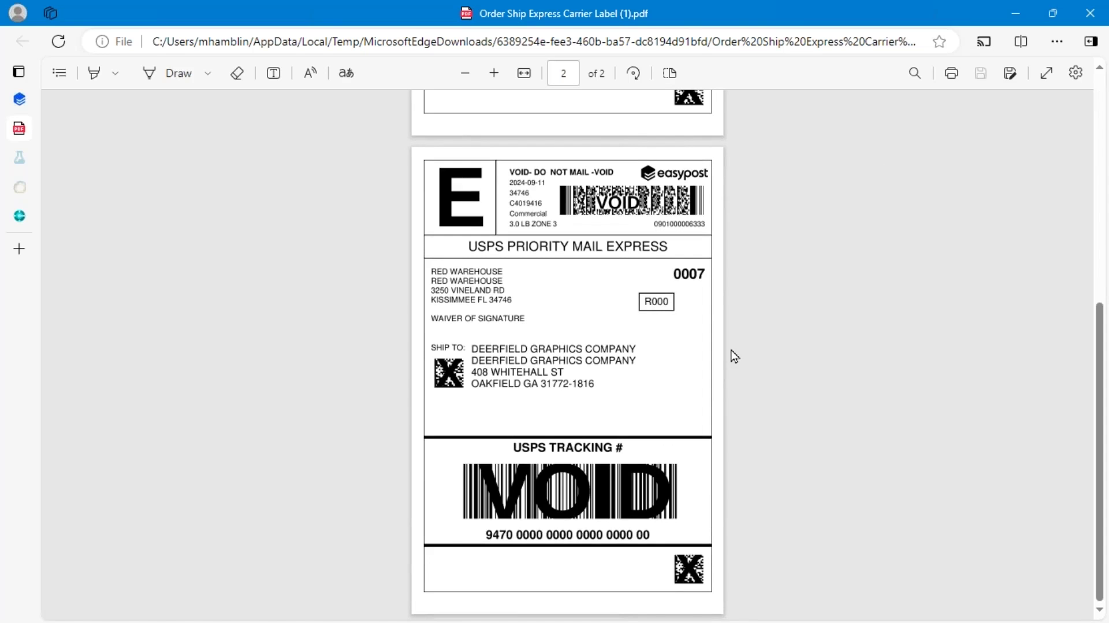
scroll(734, 355, up, 6)
scroll(760, 314, down, 6)
key(alt+Tab)
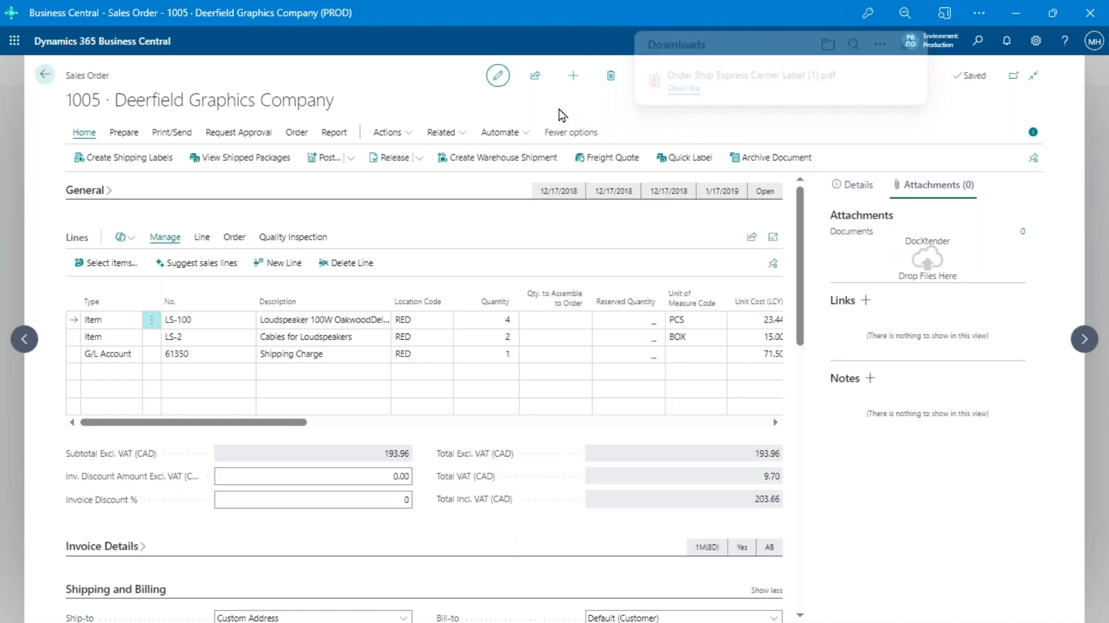
- View the order's shipped packages as tall tiles, inspect both package labels, and return to the sales order
click(247, 165)
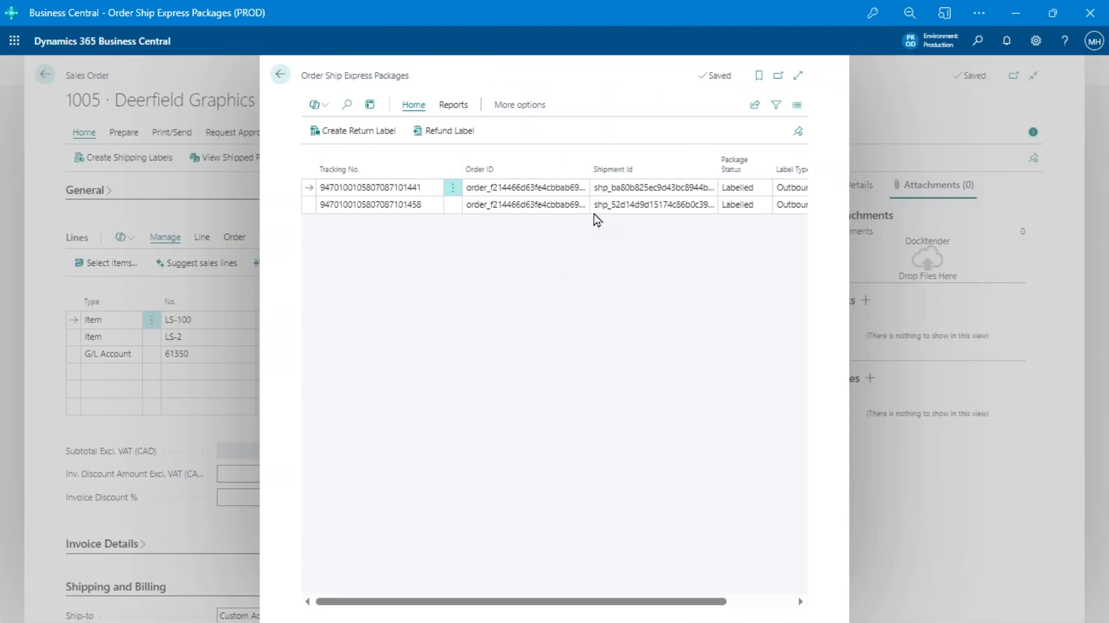
click(797, 105)
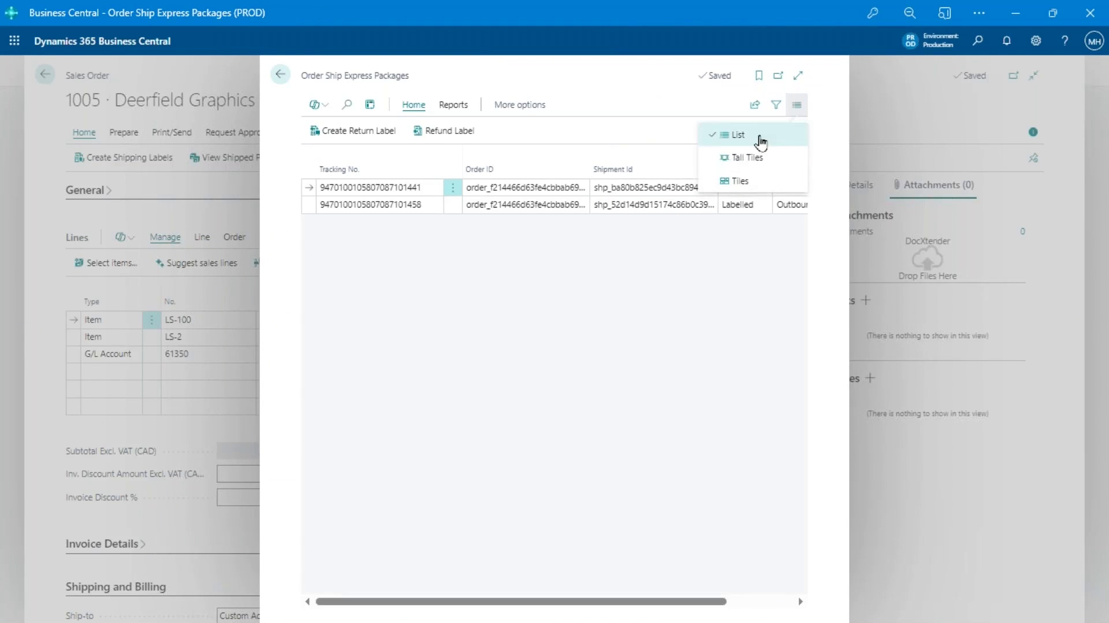
click(747, 158)
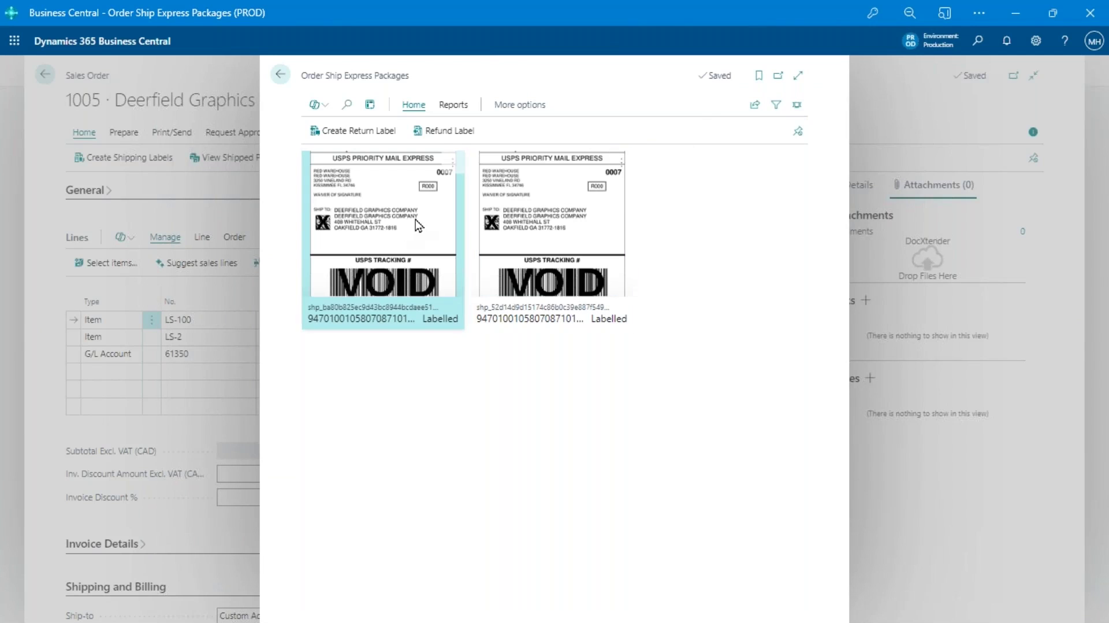
click(586, 233)
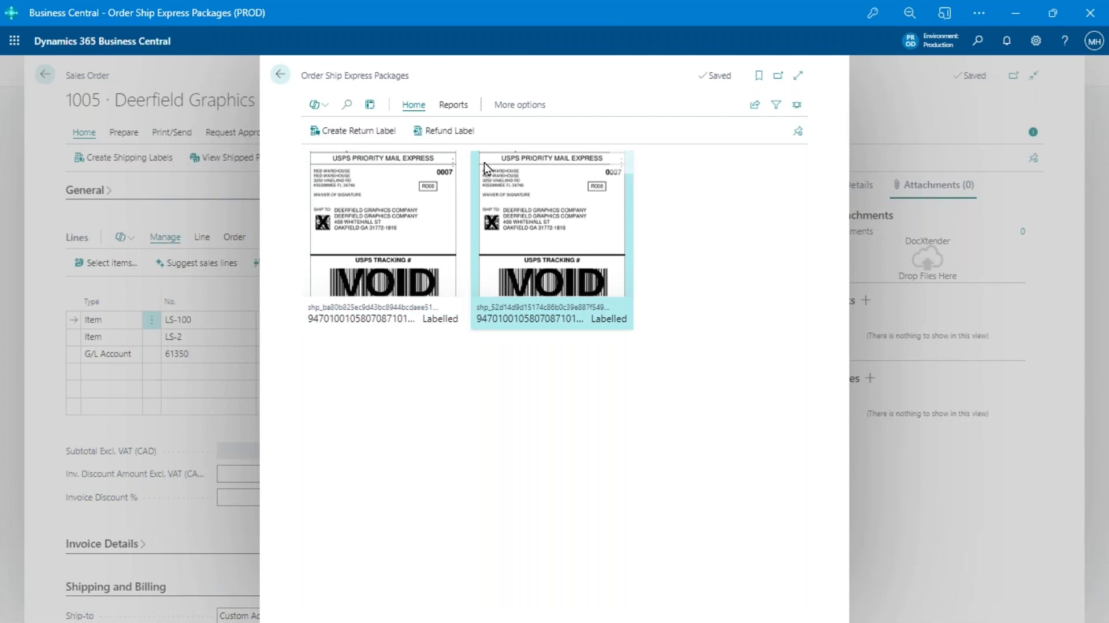
click(393, 200)
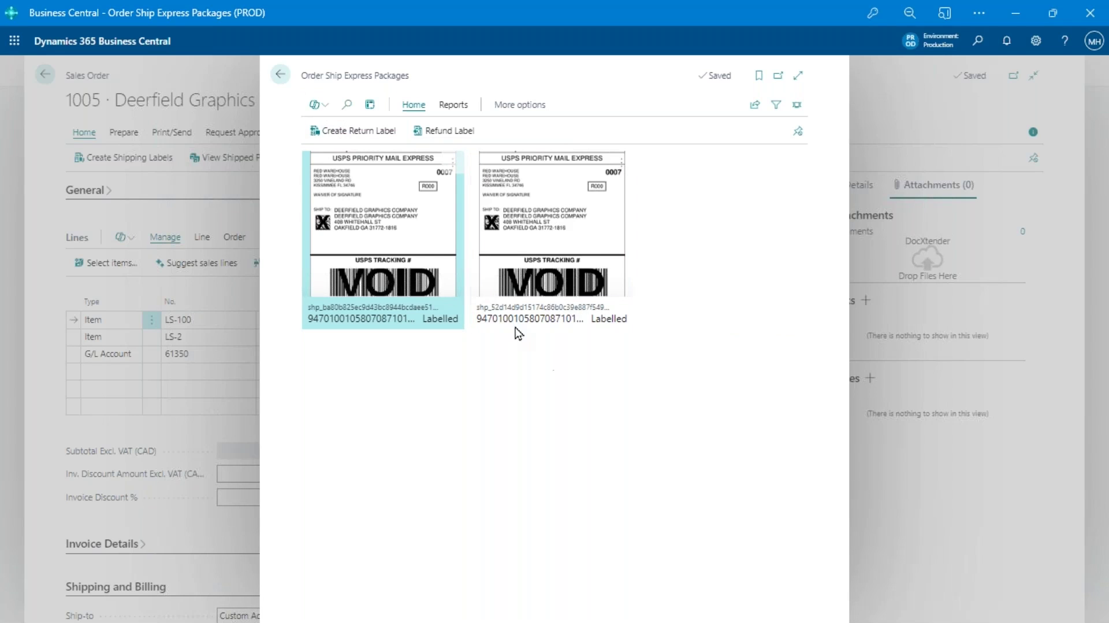
click(280, 75)
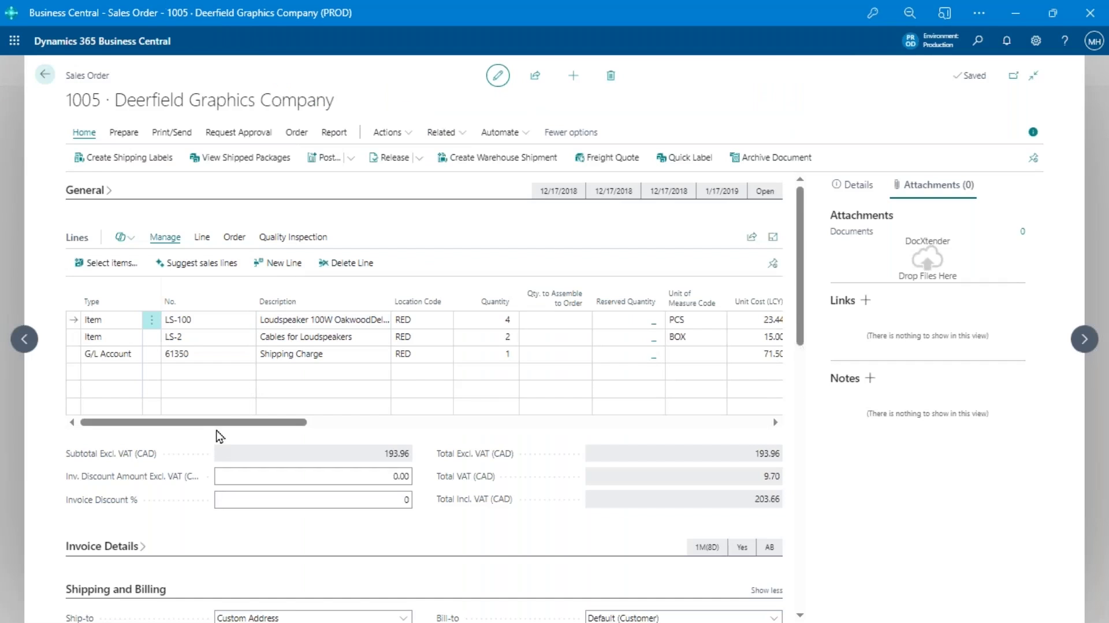
- Check the shipping charge line's unit price and the order's agent service and package tracking number, and return to the sales orders list
drag(223, 425, 320, 437)
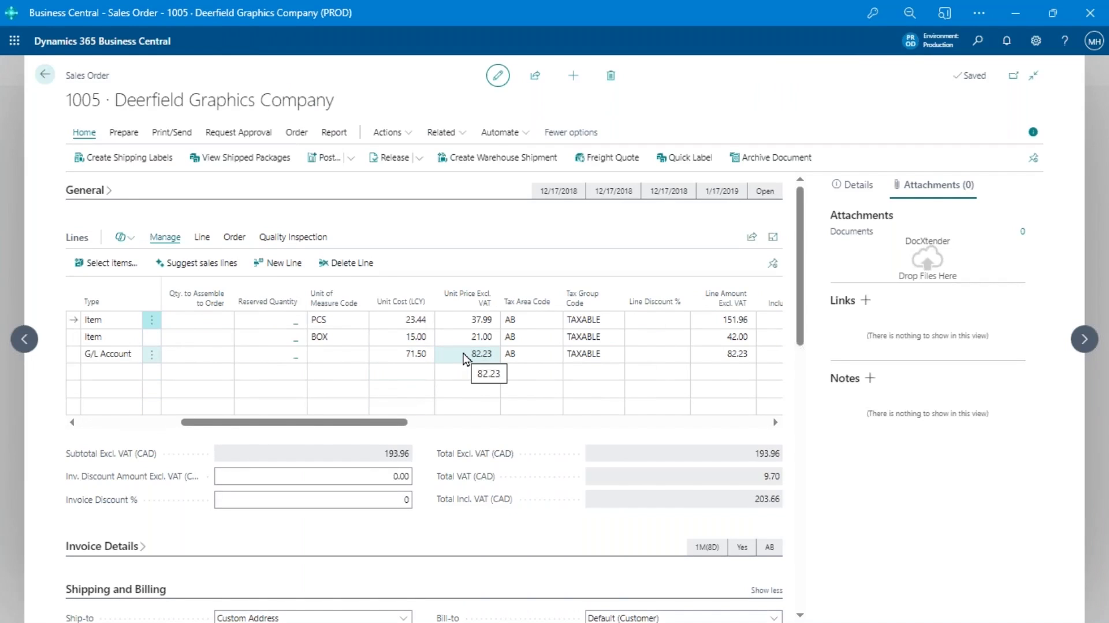
scroll(405, 439, down, 7)
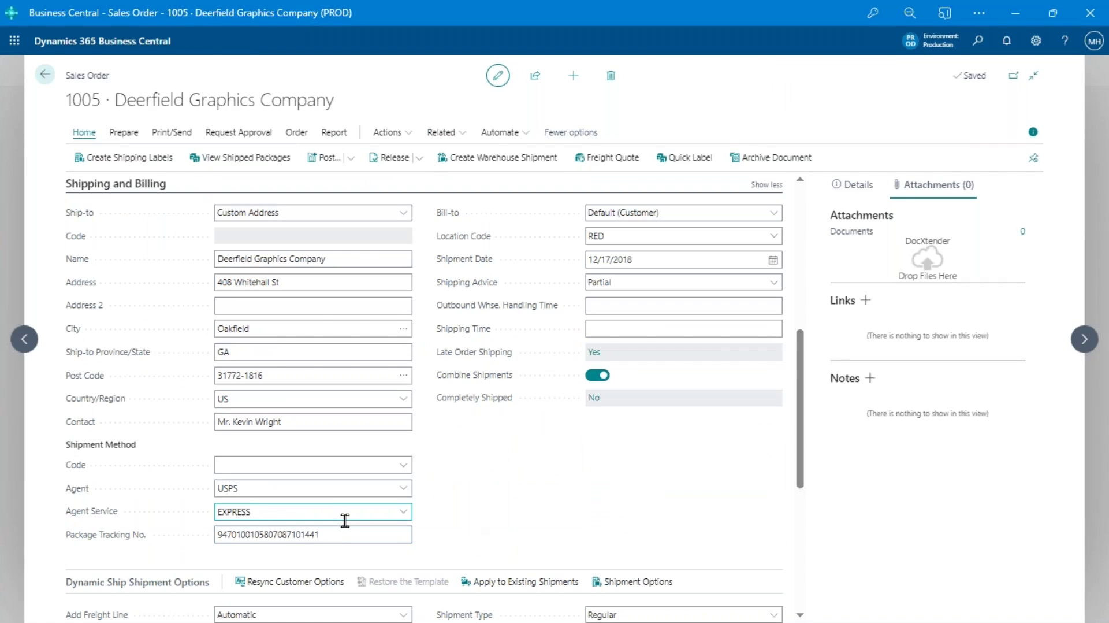
click(344, 516)
click(353, 532)
scroll(454, 501, up, 1)
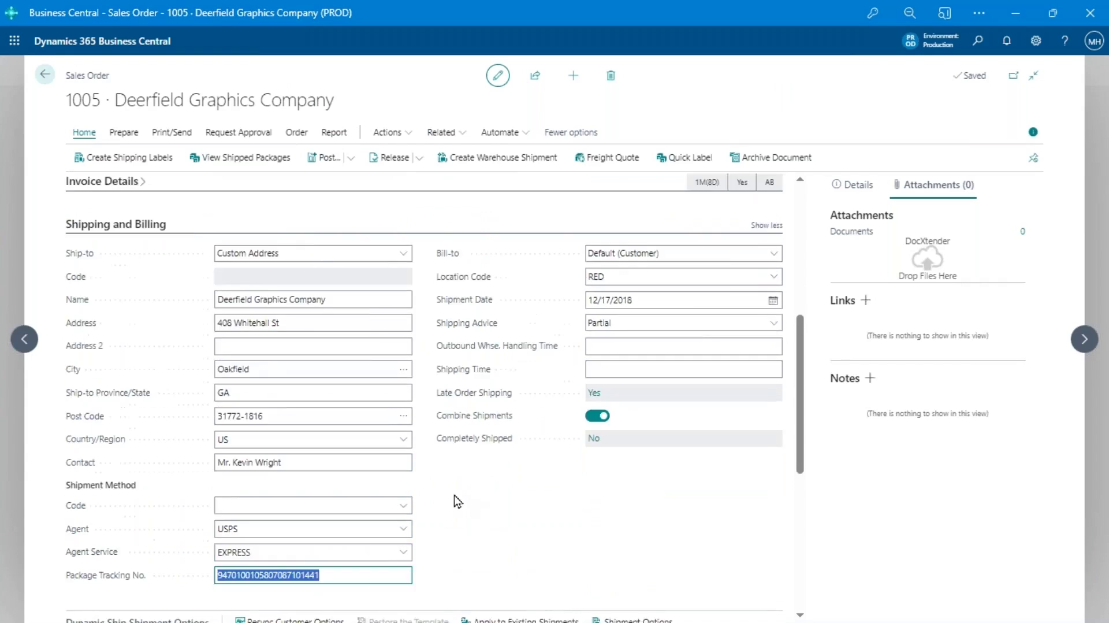
scroll(456, 502, up, 6)
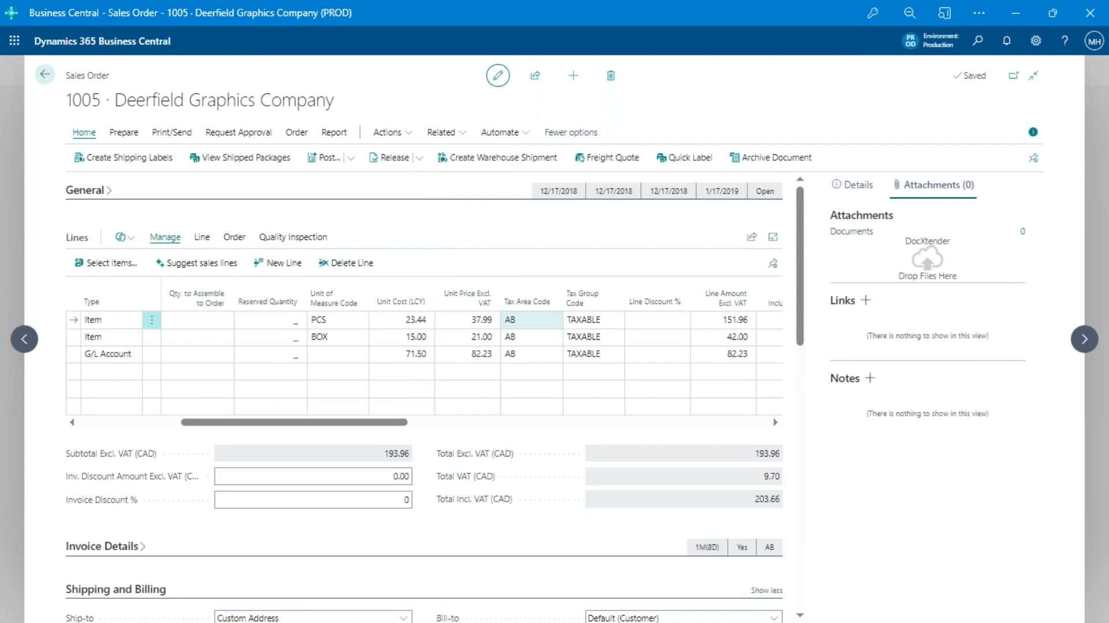
drag(378, 422, 279, 422)
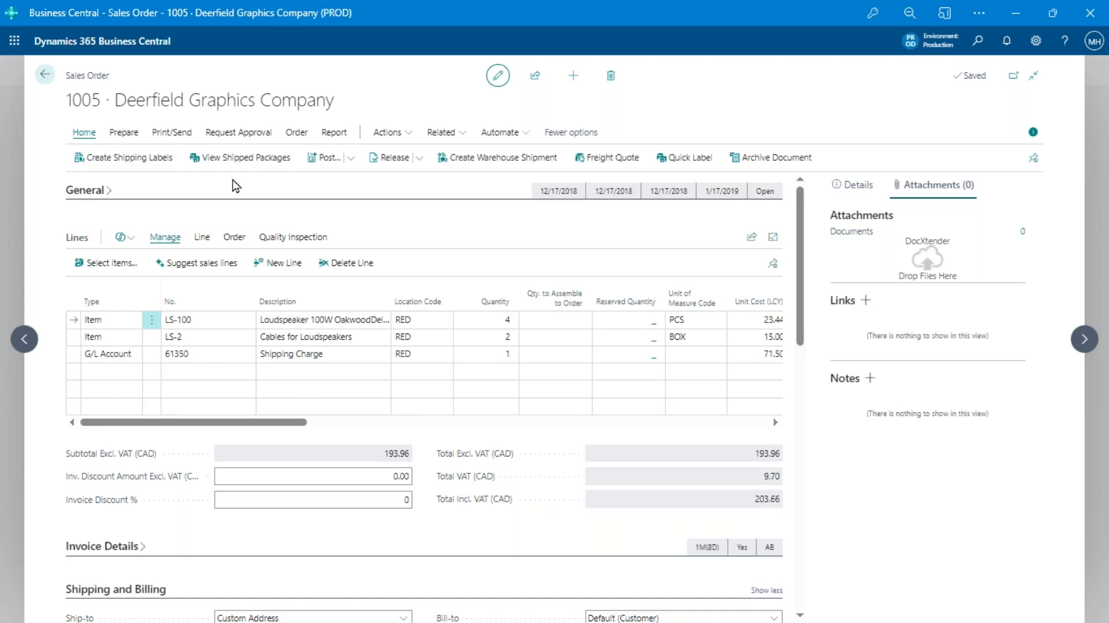
click(45, 74)
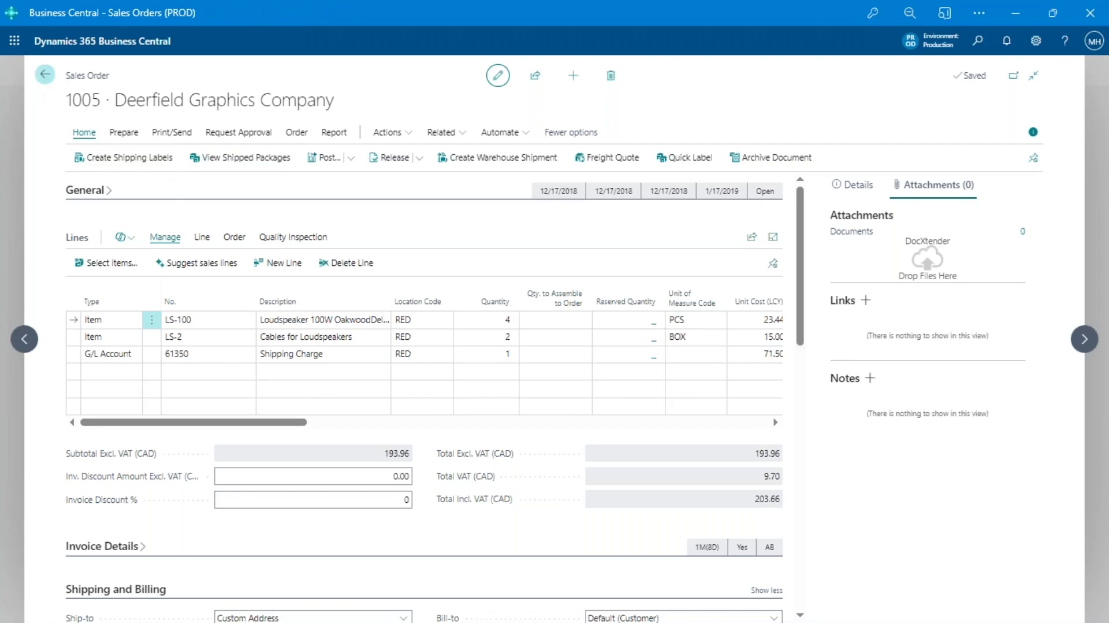